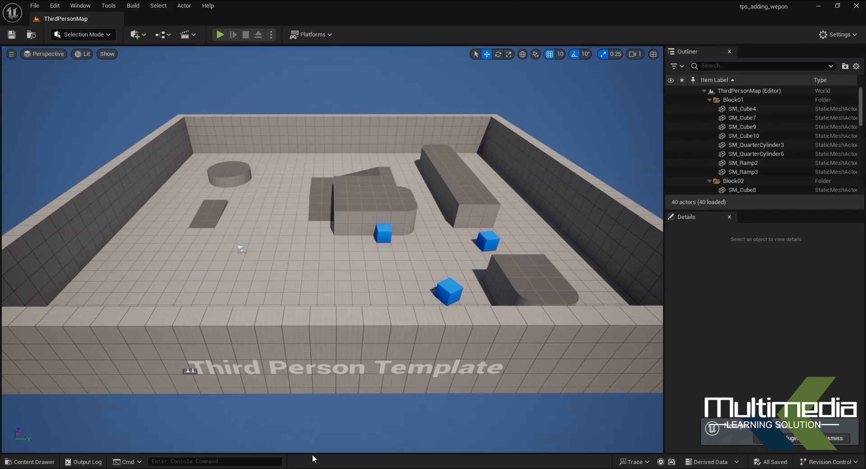
# Load the UE4 Classic Layout for the editor
pyautogui.moveTo(444, 362); pyautogui.dragTo(225, 125, button='right')
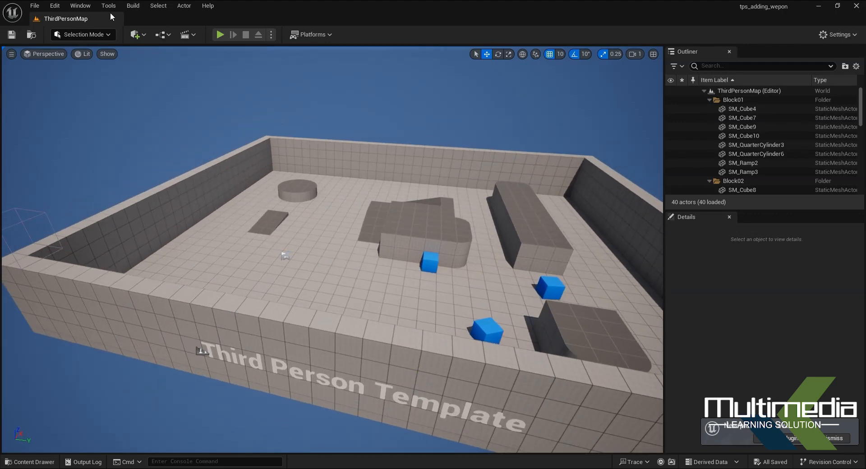
pyautogui.click(80, 5)
pyautogui.click(119, 278)
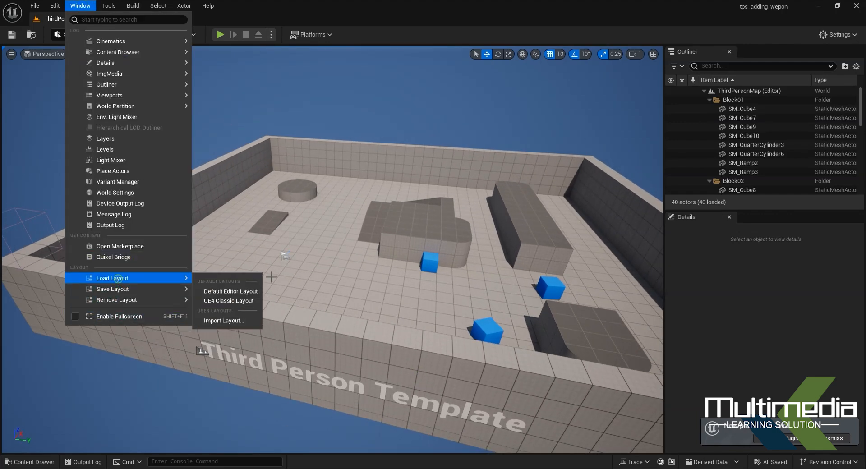
pyautogui.click(228, 301)
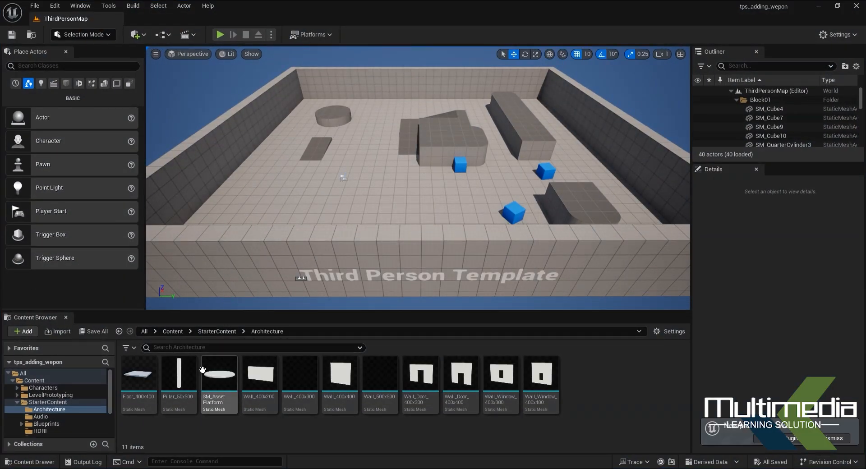
# Widen the viewport slightly and create a folder named character_animation in the Content folder
pyautogui.click(173, 334)
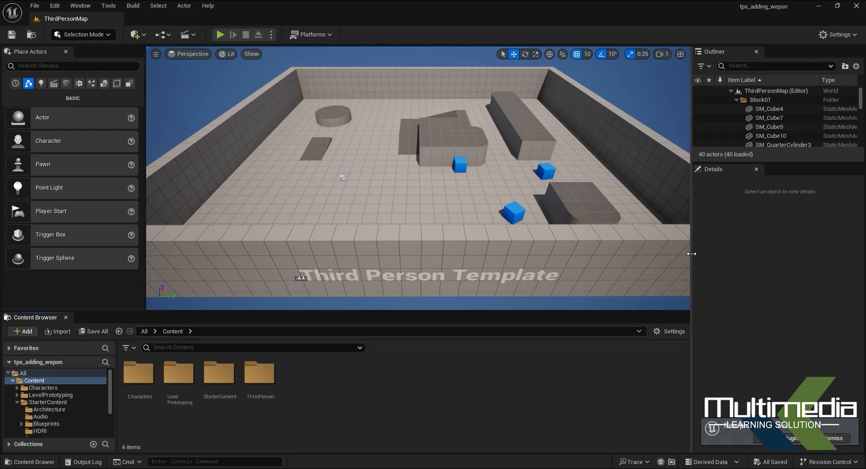
pyautogui.moveTo(691, 266); pyautogui.dragTo(718, 266)
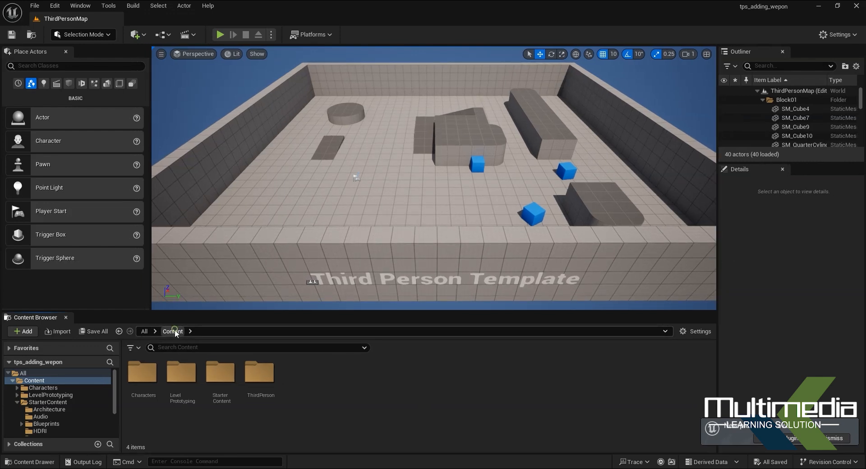
pyautogui.rightClick(321, 387)
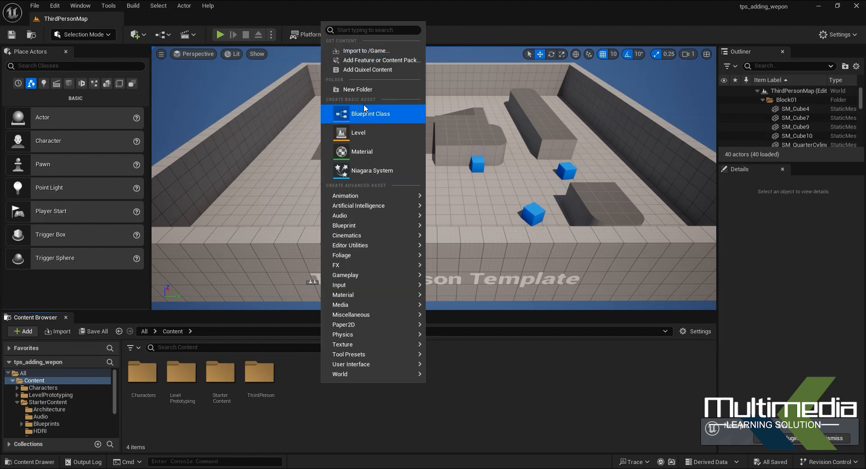
pyautogui.click(358, 89)
pyautogui.write('charact')
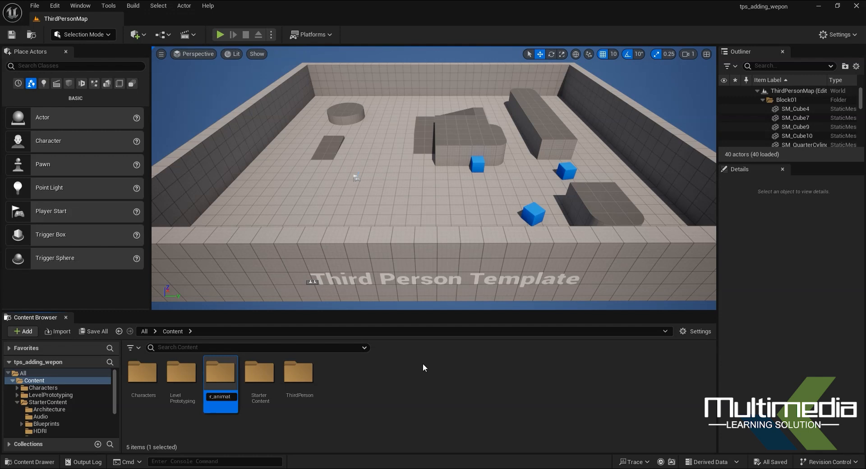
pyautogui.write('er_animation')
pyautogui.press('Return')
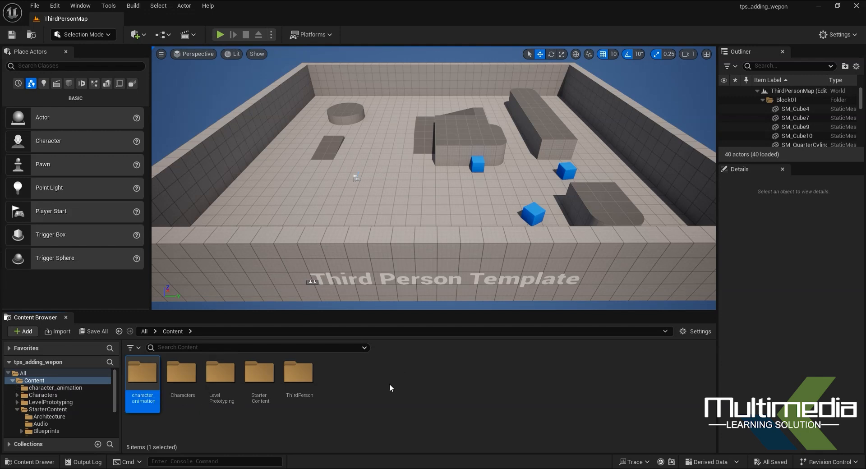
# Start an import into the character_animation folder and browse to the Downloads folder for the source files
pyautogui.doubleClick(142, 377)
pyautogui.rightClick(264, 382)
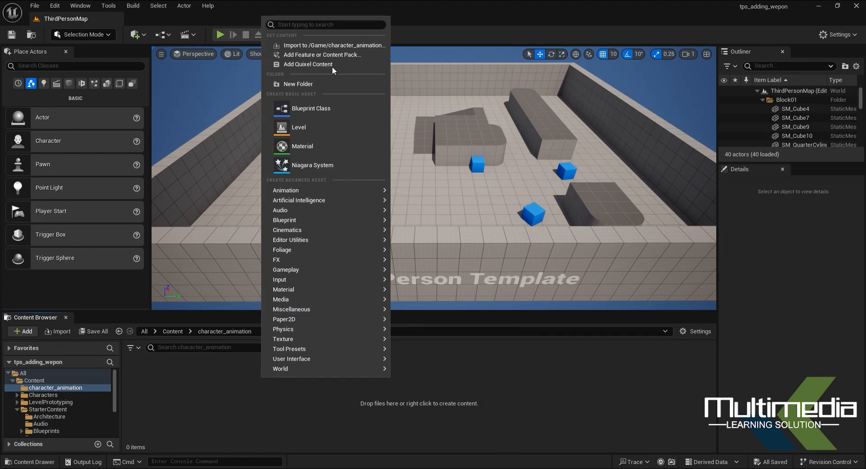
pyautogui.click(310, 45)
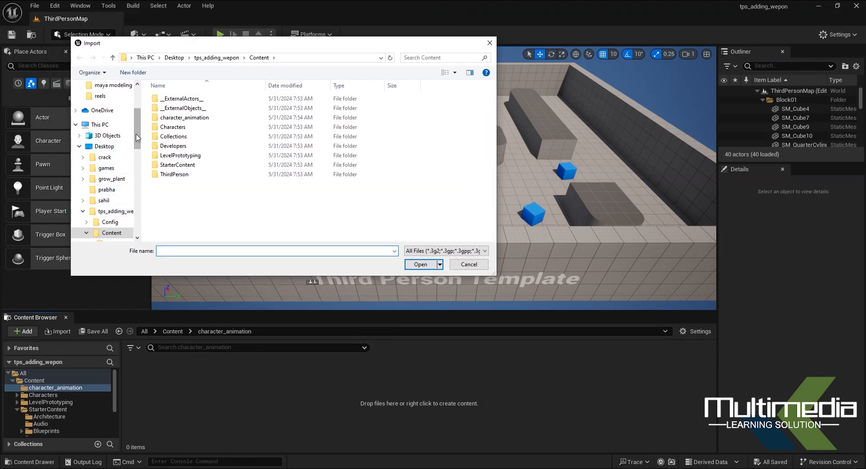
pyautogui.moveTo(140, 143); pyautogui.dragTo(139, 197)
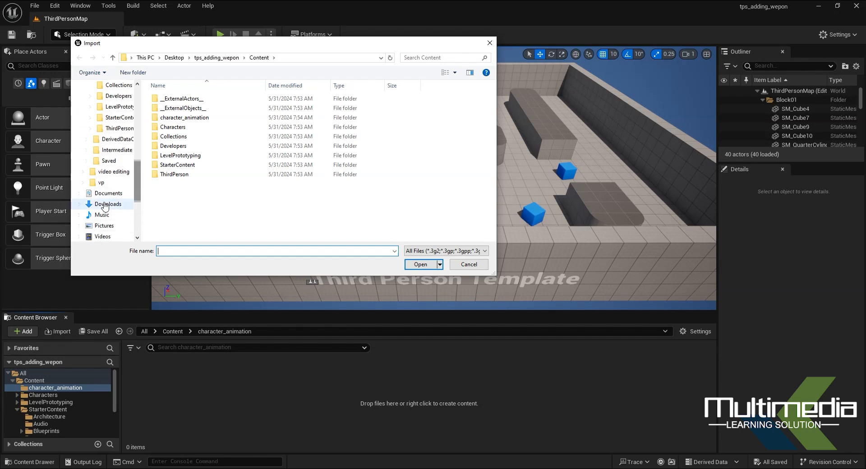
pyautogui.click(107, 204)
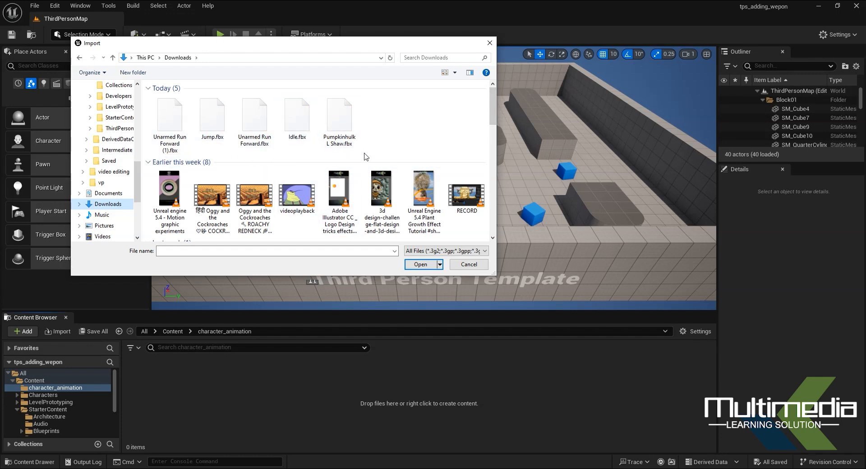
# Import Pumpkinhulk L Shaw.fbx as a skeletal mesh with the default FBX options and dismiss the message log
pyautogui.click(348, 131)
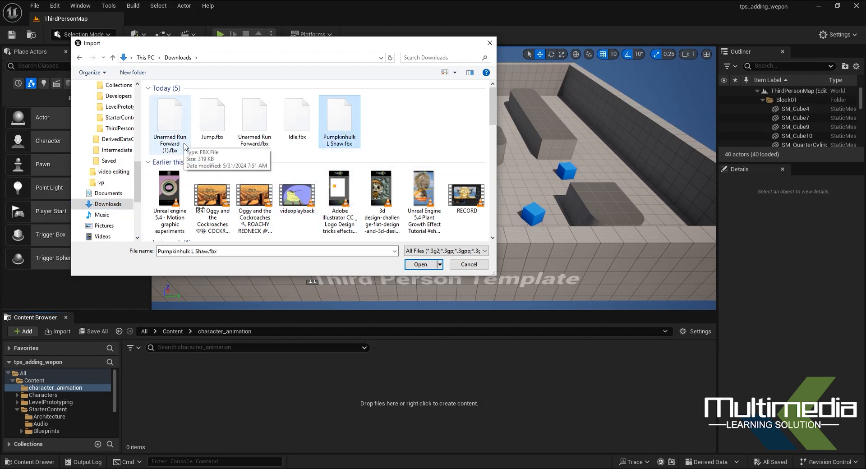
pyautogui.click(218, 140)
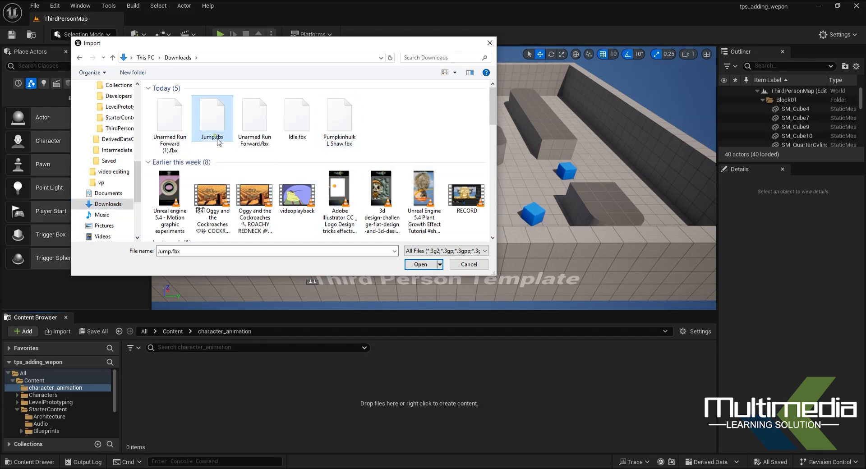
pyautogui.click(260, 147)
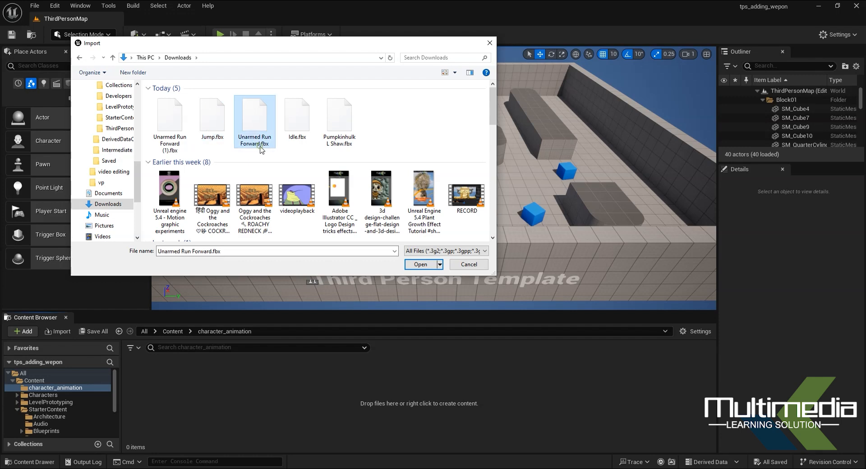
pyautogui.click(298, 145)
pyautogui.click(345, 120)
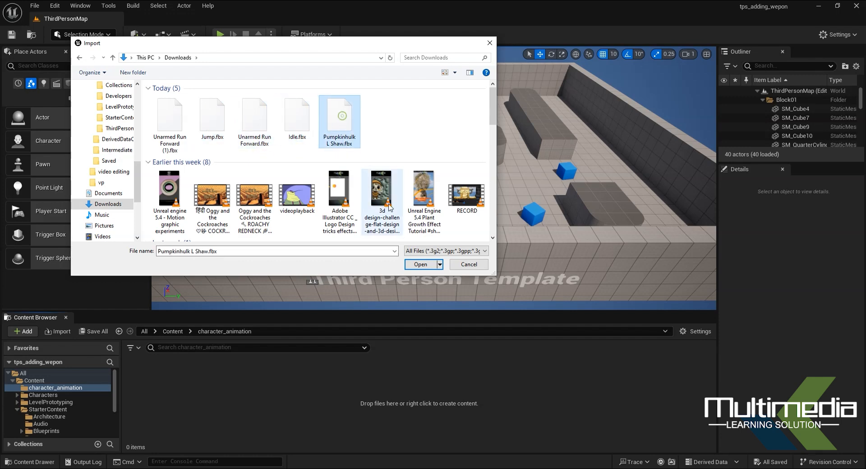
pyautogui.click(420, 265)
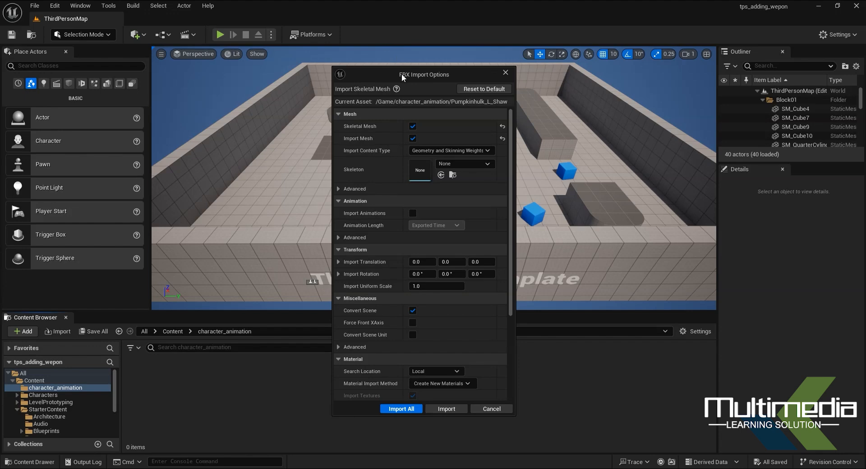
pyautogui.moveTo(402, 74); pyautogui.dragTo(332, 73)
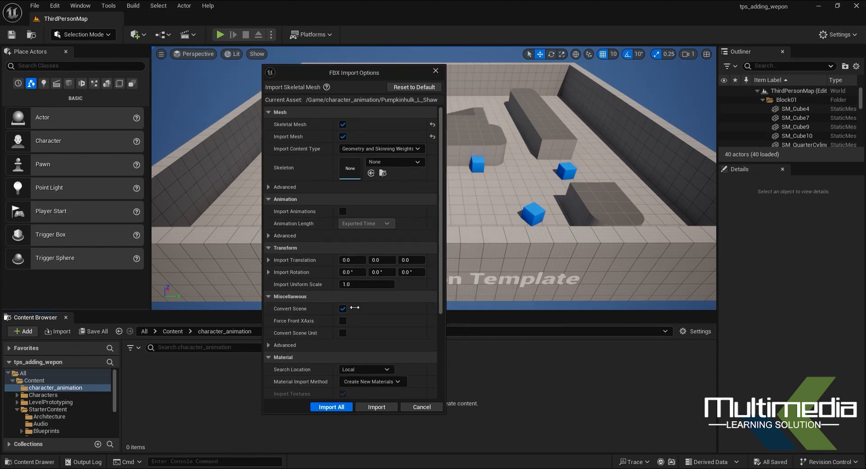
pyautogui.click(331, 407)
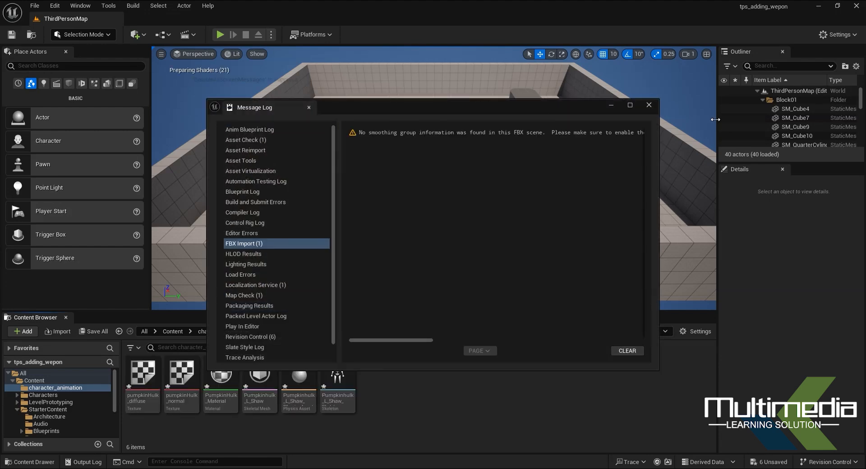
pyautogui.click(648, 105)
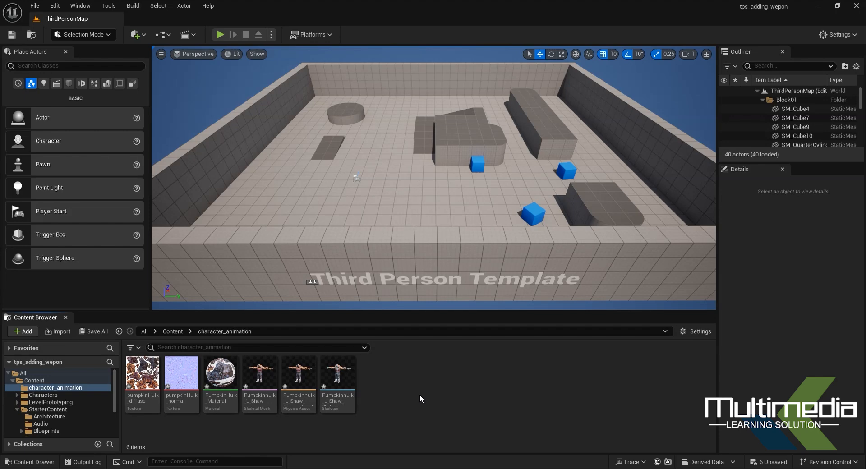
# Import the two Unarmed Run Forward files, Jump.fbx and Idle.fbx as animations on the Pumpkinhulk_L_Shaw skeleton
pyautogui.rightClick(397, 400)
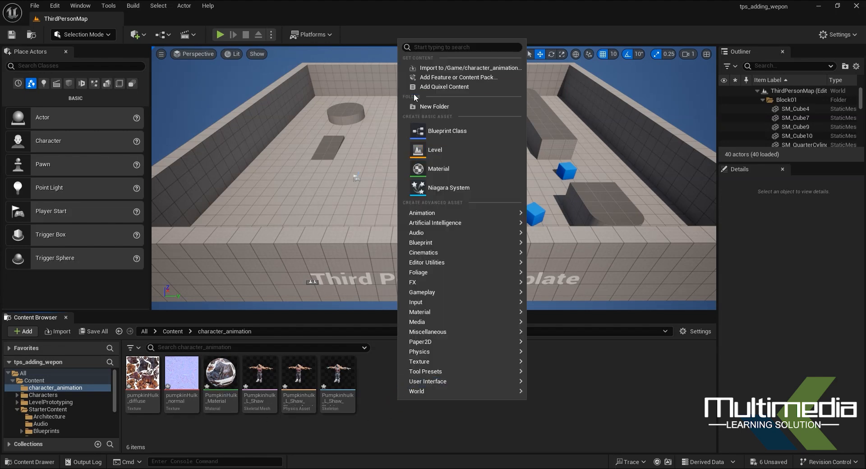
pyautogui.click(451, 69)
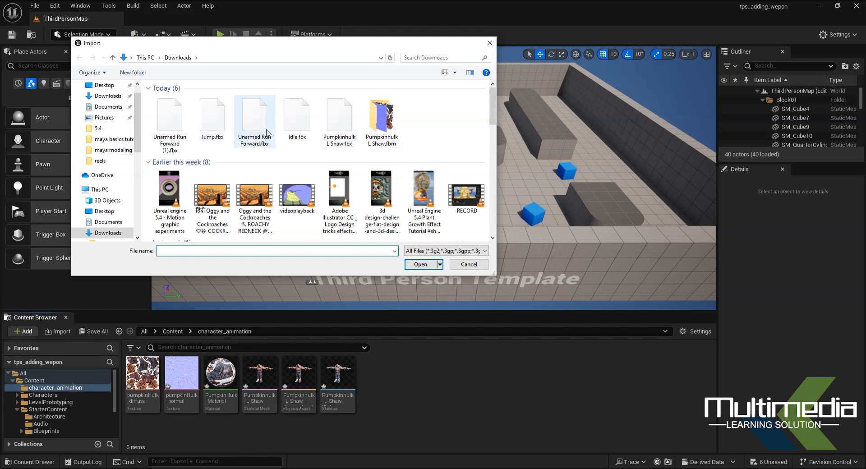
pyautogui.click(170, 120)
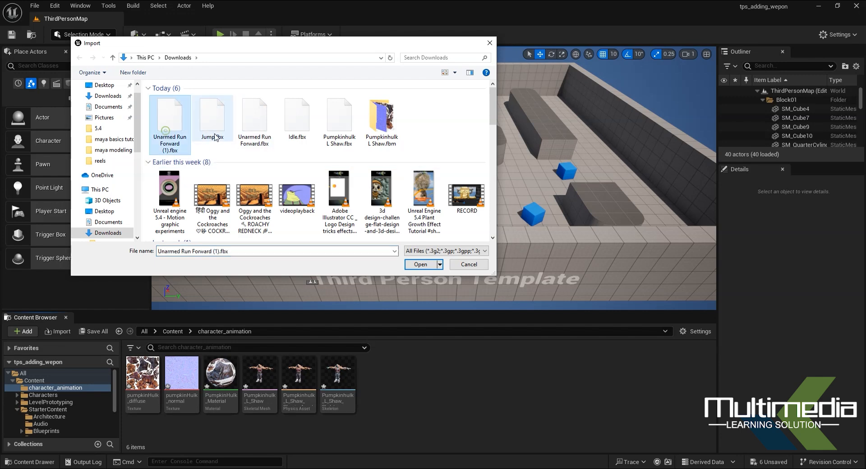
pyautogui.keyDown('shift'); pyautogui.click(299, 124); pyautogui.keyUp('shift')
pyautogui.click(424, 266)
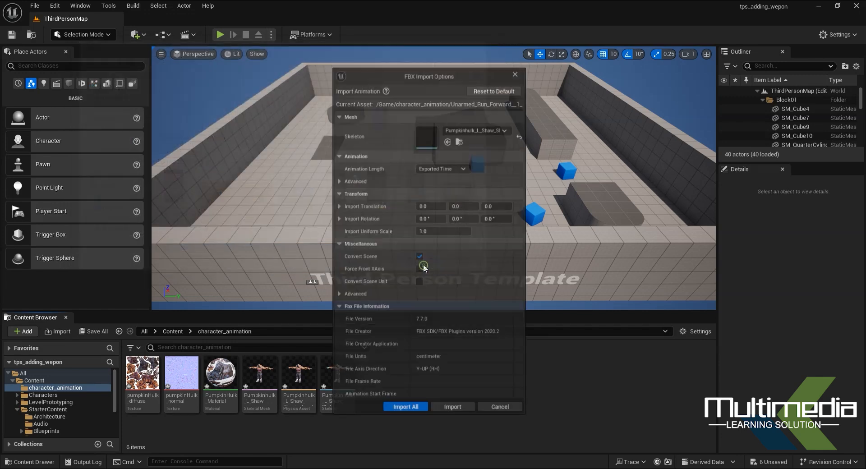
pyautogui.moveTo(404, 76); pyautogui.dragTo(340, 78)
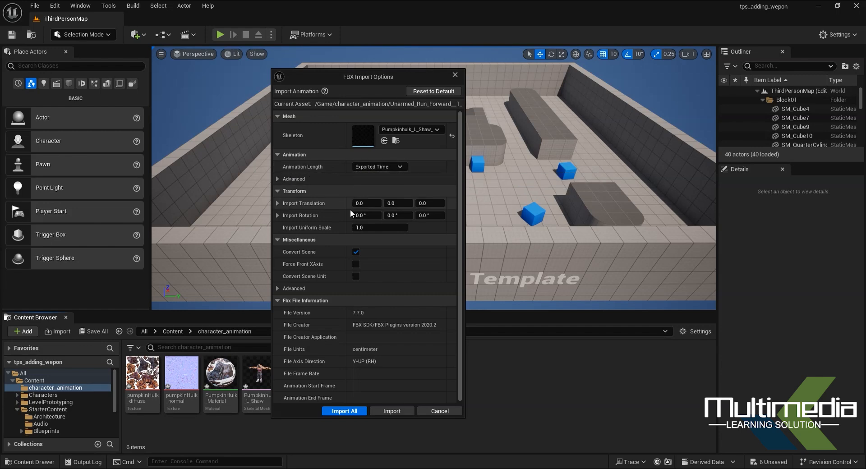
pyautogui.click(352, 411)
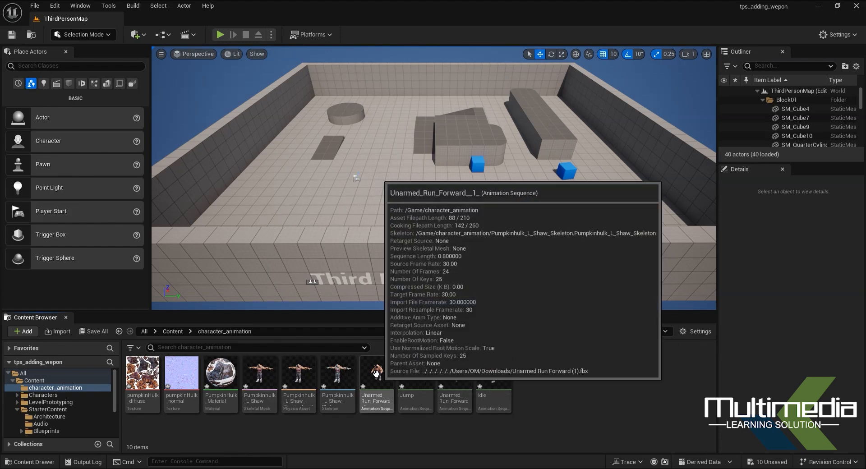
# Save all the imported assets and return to the Content folder
pyautogui.click(94, 332)
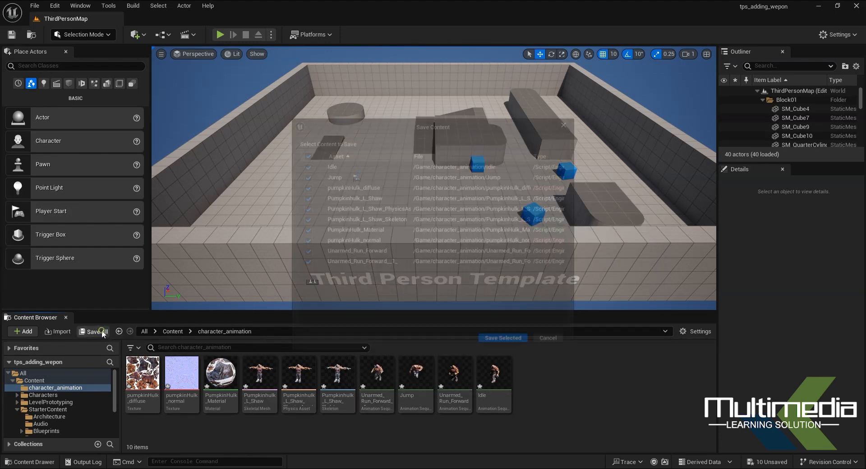
pyautogui.click(496, 342)
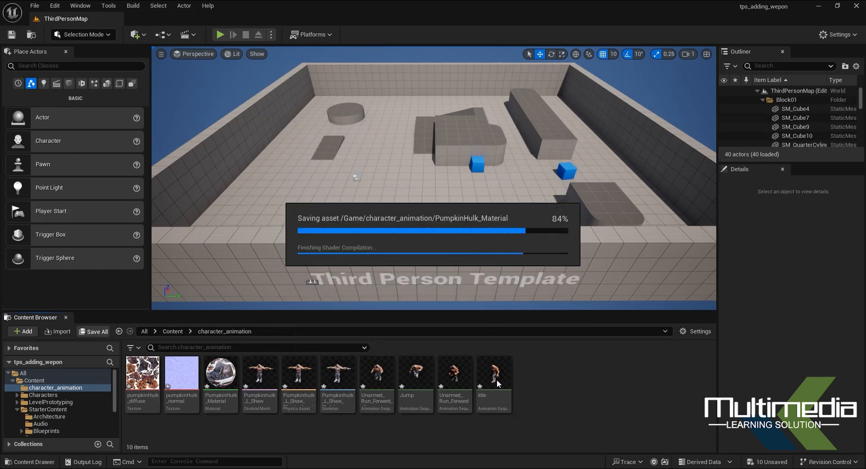
pyautogui.click(180, 332)
# Play the level in the viewport to check the default player character, and stop the session
pyautogui.moveTo(516, 228); pyautogui.dragTo(592, 254, button='right')
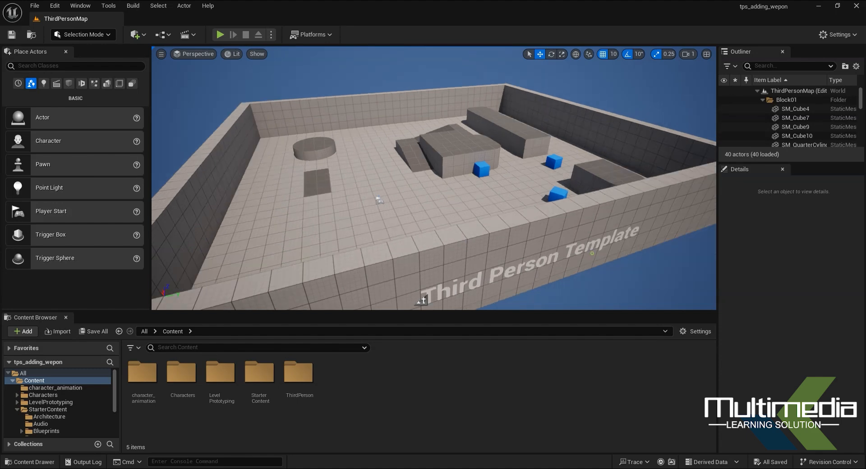
pyautogui.hotkey('alt', 'p')
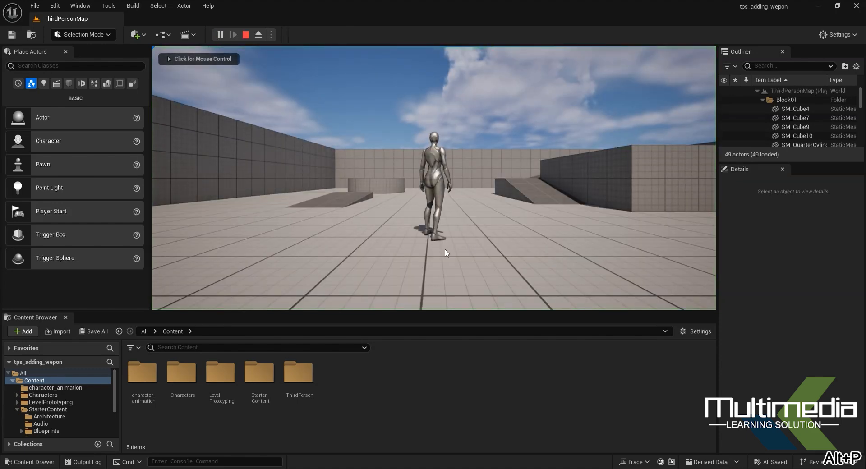
pyautogui.press('Escape')
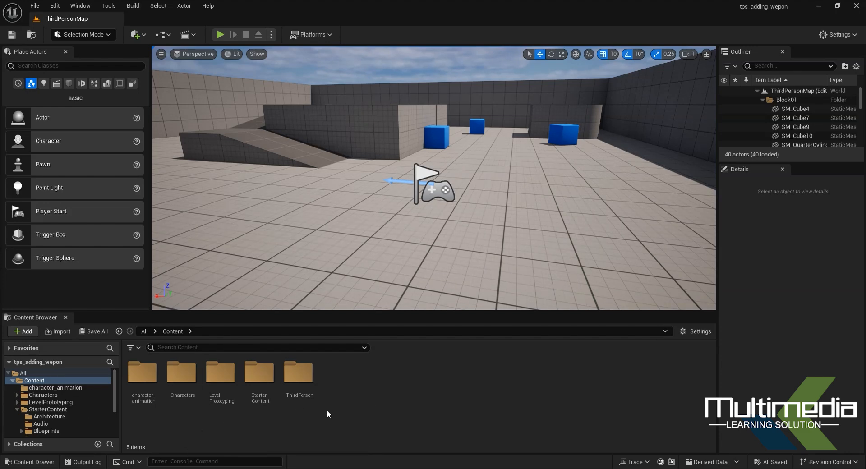
# Create a folder named bp_replace in the Content folder
pyautogui.rightClick(347, 389)
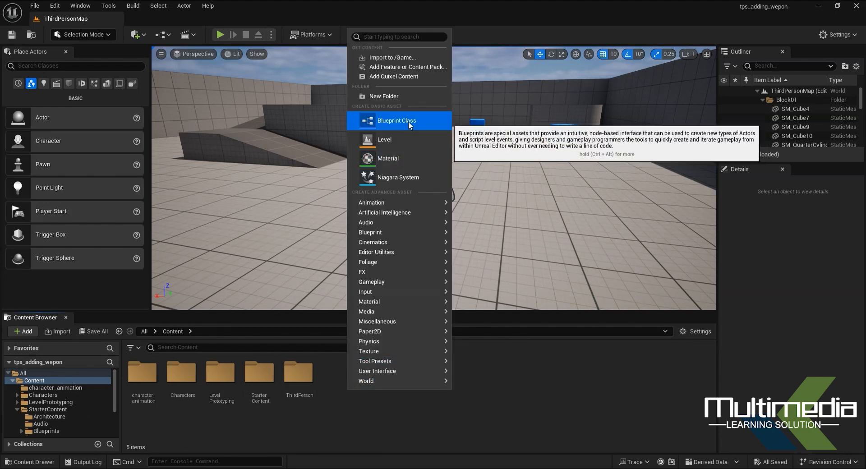
pyautogui.click(383, 94)
pyautogui.write('bp')
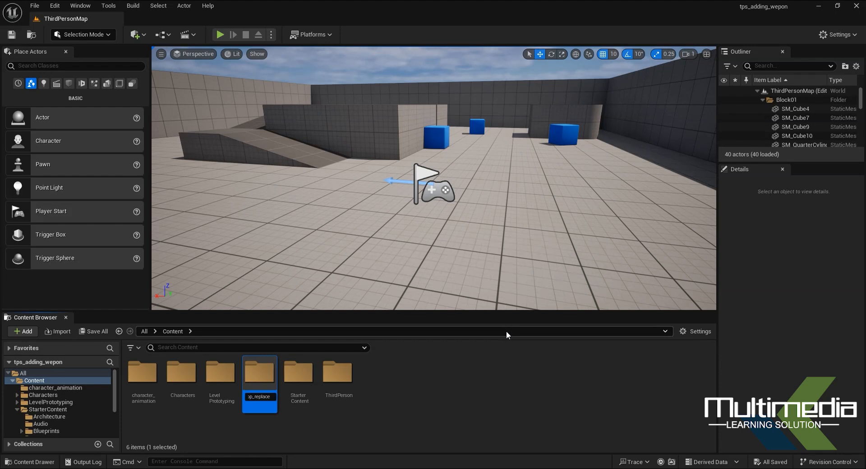
pyautogui.press('Return')
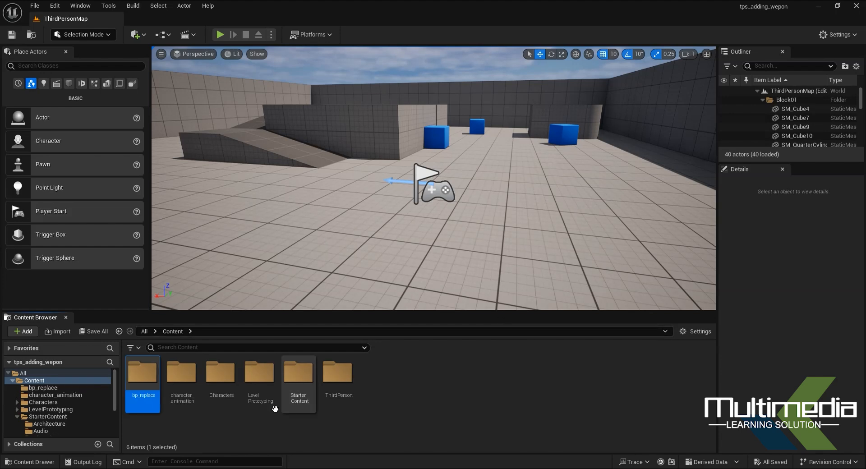
# Create a Blend Space named bs_pumpkin in the bp_replace folder, using the Pumpkinhulk_L_Shaw_Skeleton
pyautogui.doubleClick(150, 374)
pyautogui.rightClick(215, 388)
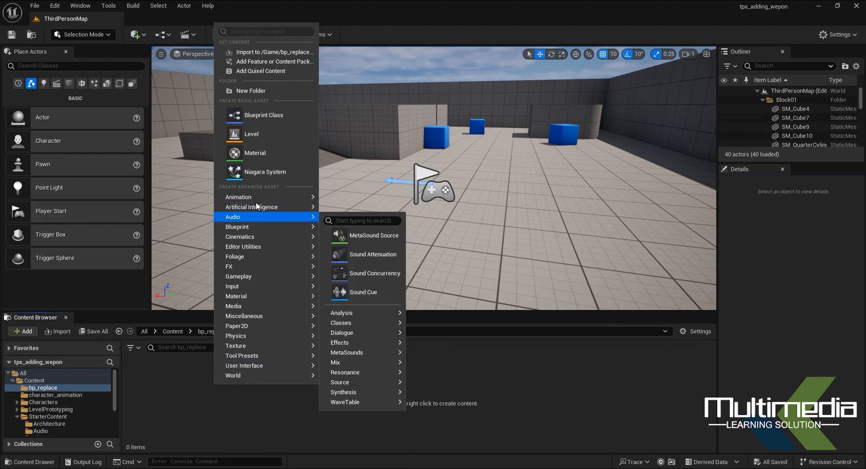
pyautogui.moveTo(271, 197)
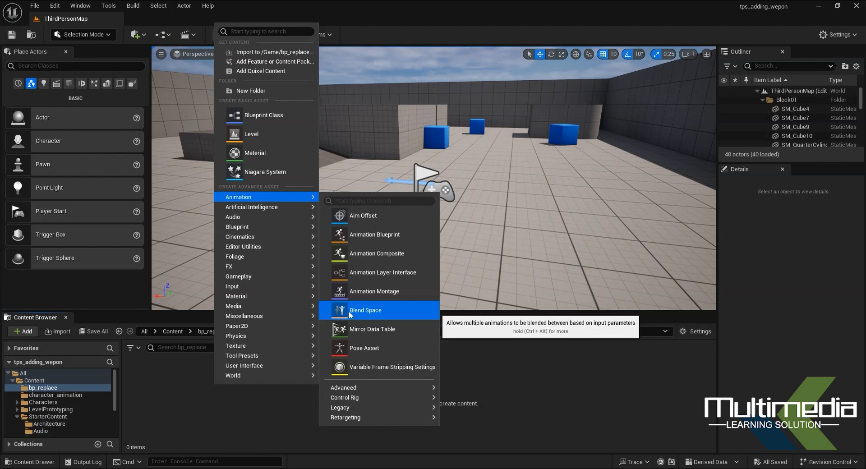
pyautogui.click(383, 310)
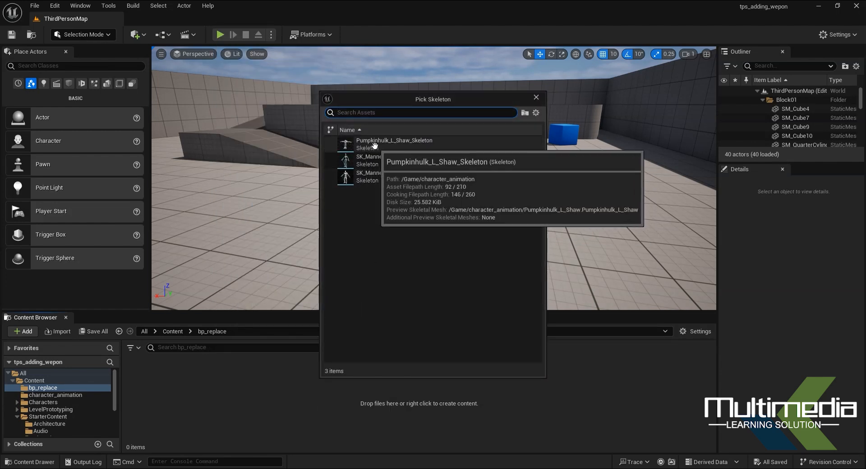
pyautogui.click(374, 144)
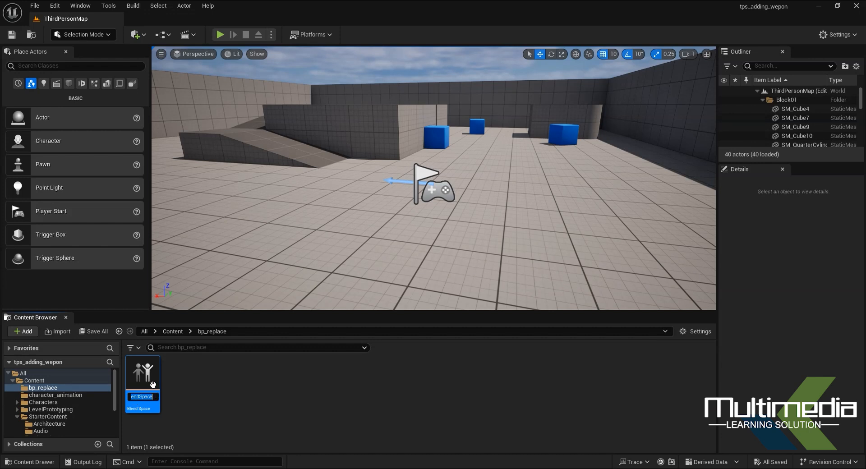
pyautogui.write('bs_pumpkin')
pyautogui.press('Return')
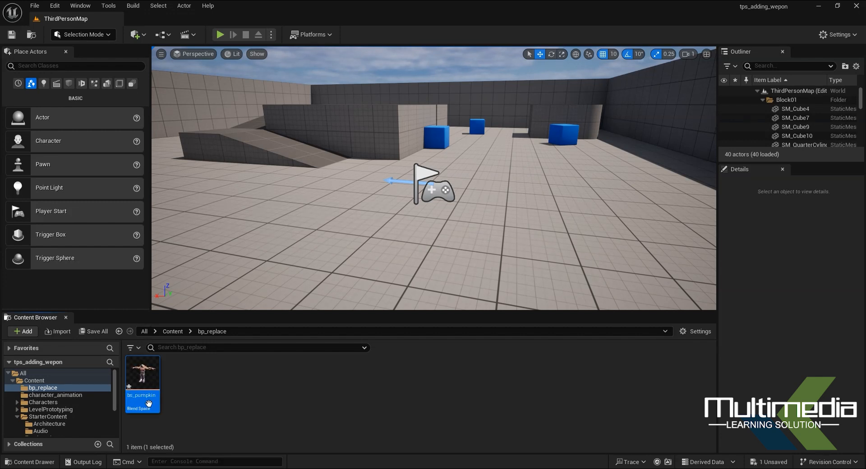
# Open the bs_pumpkin blend space, name its horizontal axis speed and set the maximum axis value to 400
pyautogui.doubleClick(141, 377)
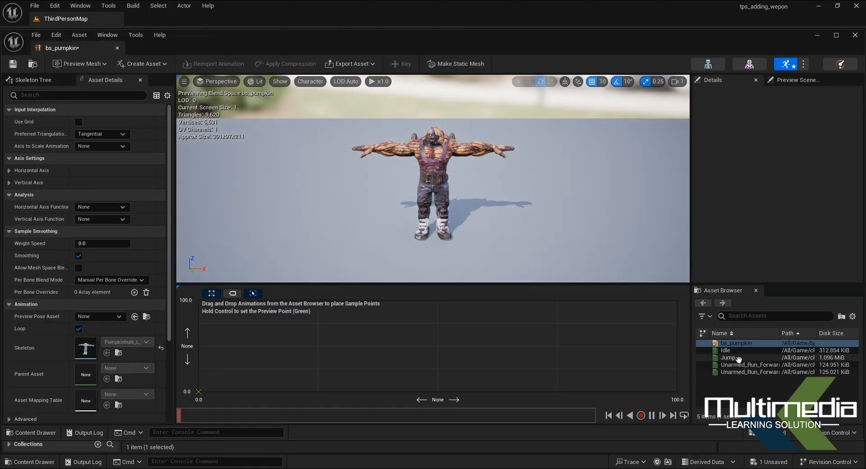
pyautogui.click(7, 171)
pyautogui.click(107, 183)
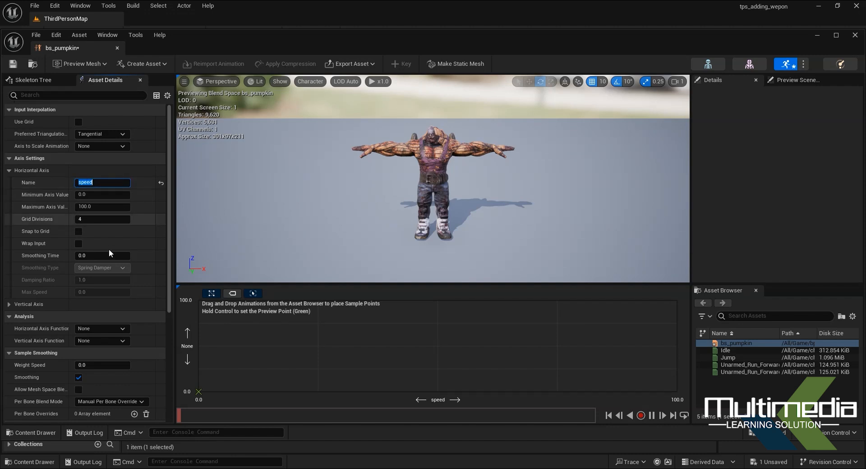
pyautogui.click(103, 207)
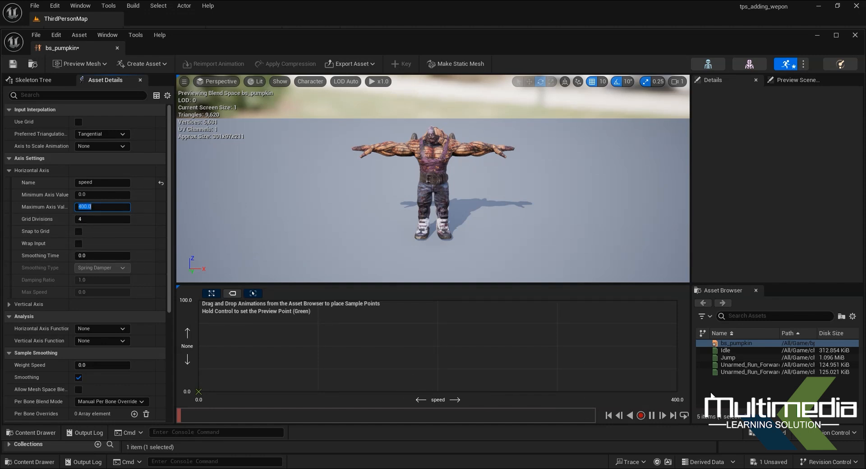
# Place the Idle sample at speed 0 and the Unarmed_Run_Forward__1_ sample at speed 400, and preview the blend between them
pyautogui.click(719, 350)
pyautogui.moveTo(719, 351); pyautogui.dragTo(200, 348)
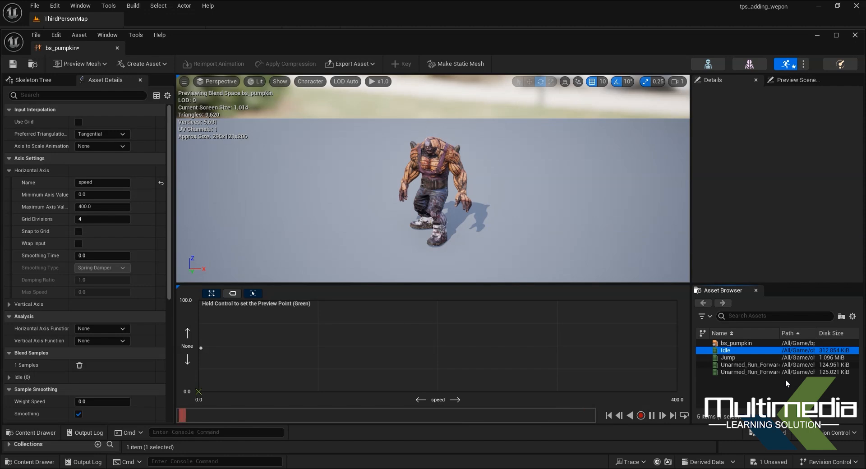
pyautogui.moveTo(692, 370); pyautogui.dragTo(624, 370)
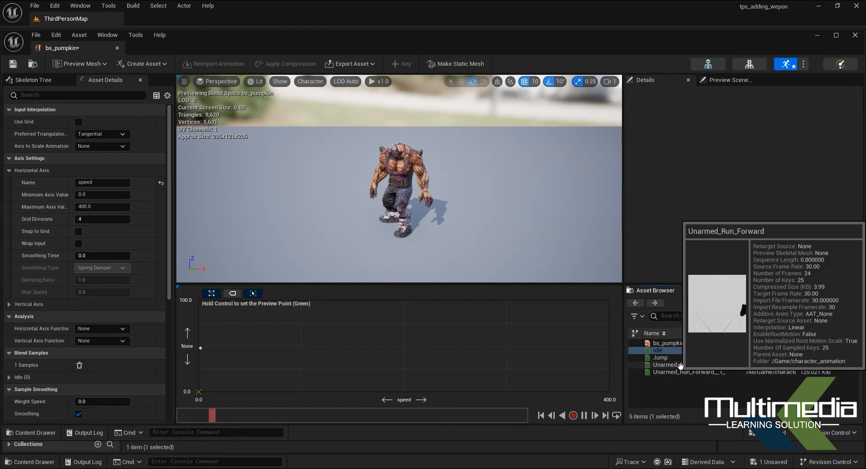
pyautogui.click(681, 365)
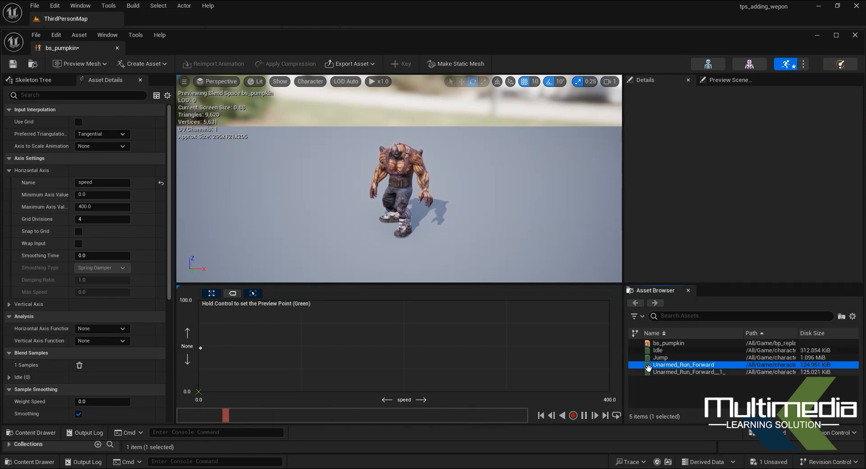
pyautogui.moveTo(671, 373)
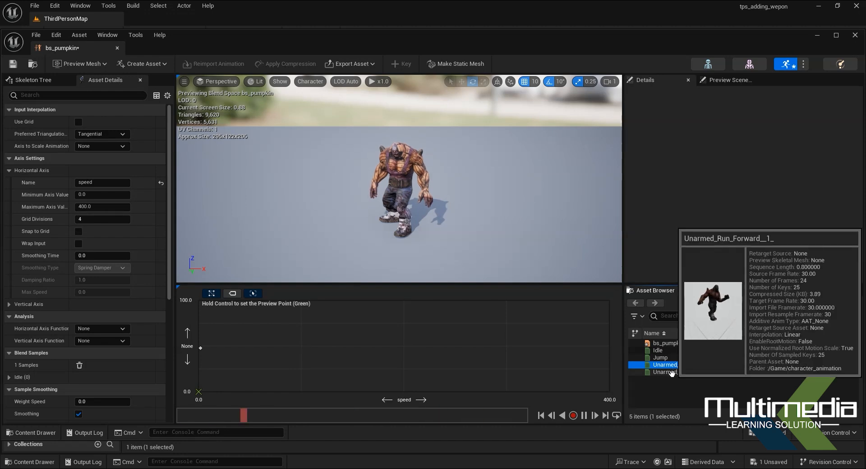
pyautogui.click(672, 373)
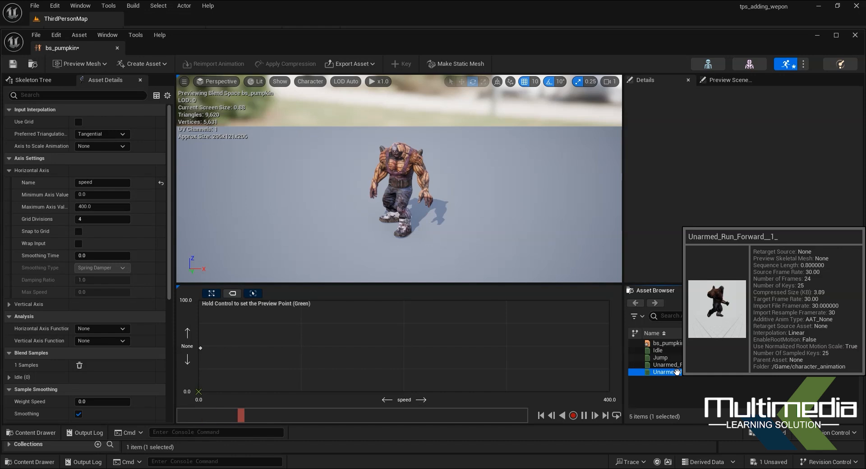
pyautogui.moveTo(673, 373)
pyautogui.mouseDown()
pyautogui.moveTo(395, 382)
pyautogui.moveTo(609, 347)
pyautogui.mouseUp()
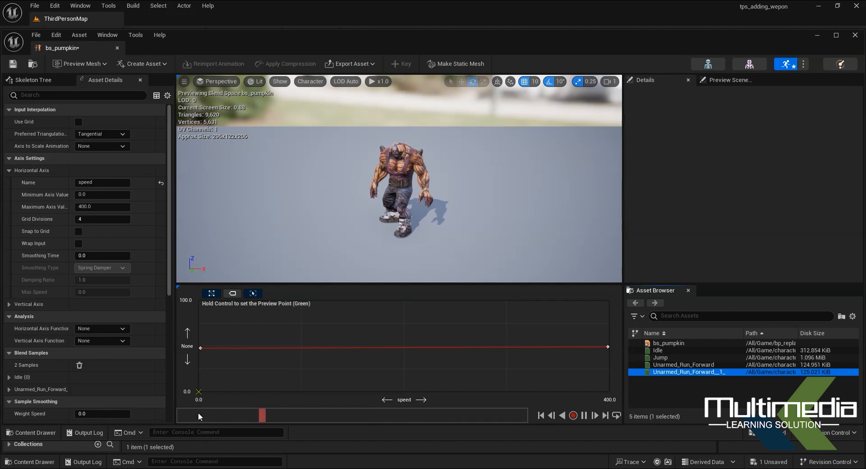
pyautogui.press('ctrl')
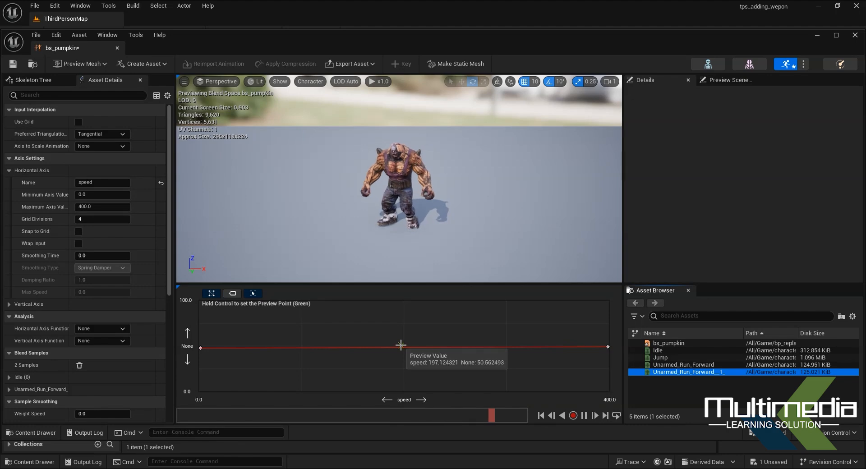
pyautogui.click(117, 47)
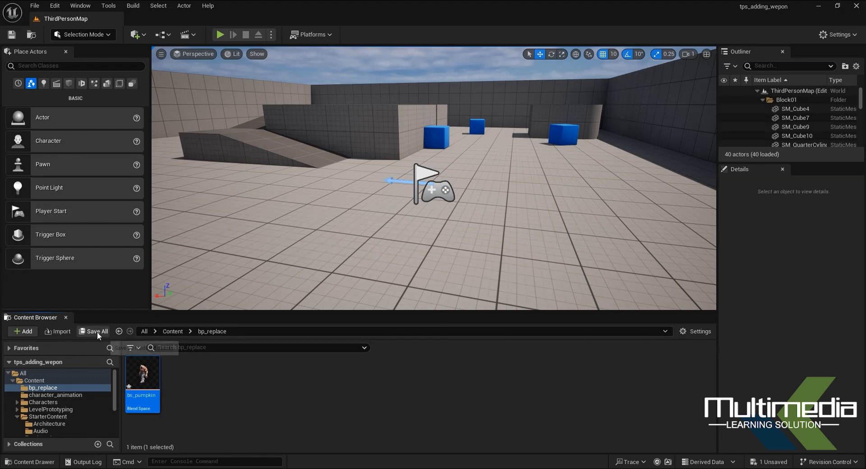
# Create an Animation Blueprint named bp_pumkin_character in the bp_replace folder, based on the Pumpkinhulk_L_Shaw_Skeleton
pyautogui.rightClick(190, 393)
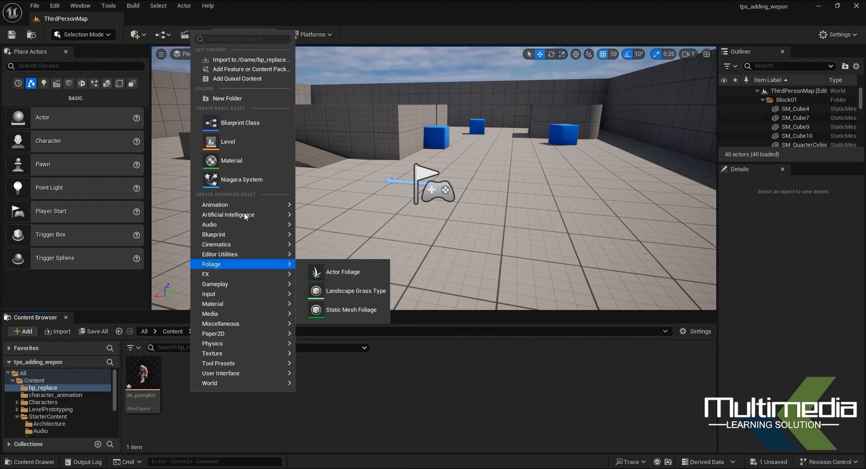
pyautogui.moveTo(220, 204)
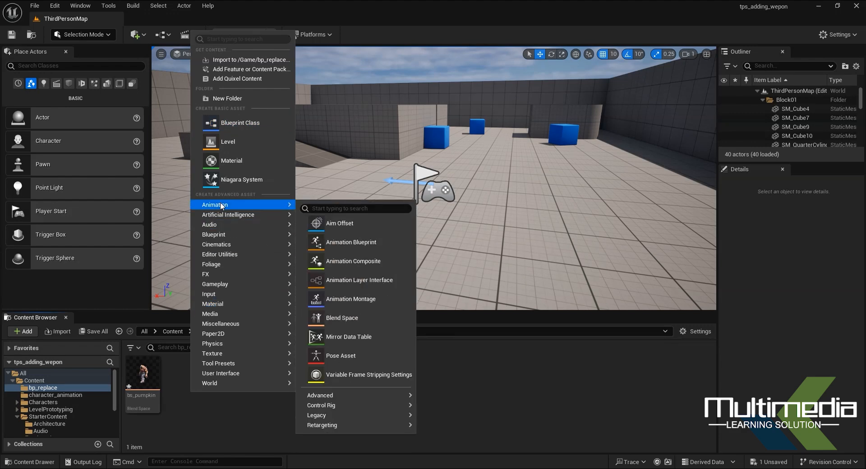
pyautogui.click(369, 244)
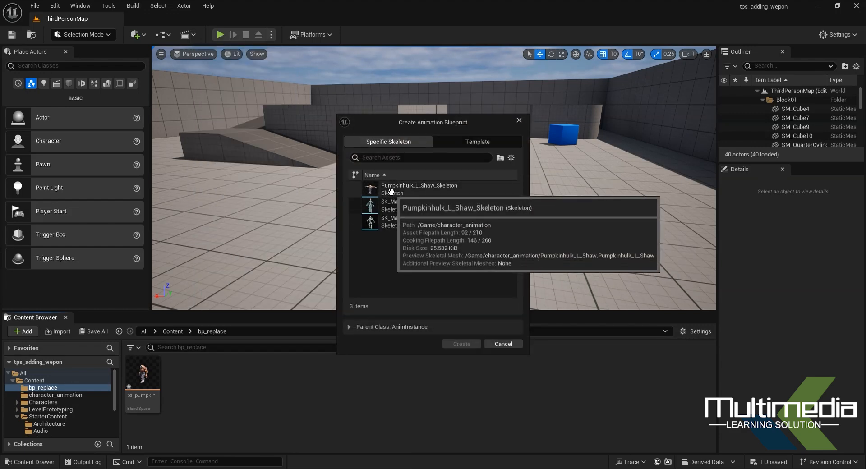
pyautogui.click(390, 191)
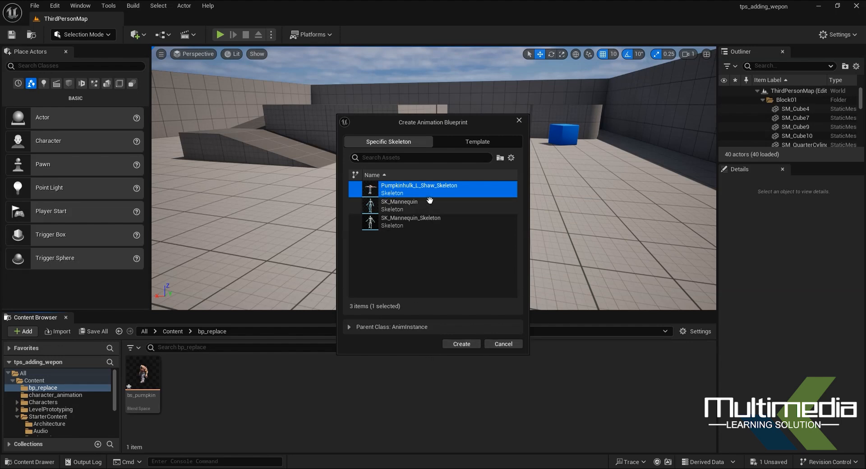
pyautogui.moveTo(394, 126); pyautogui.dragTo(378, 171)
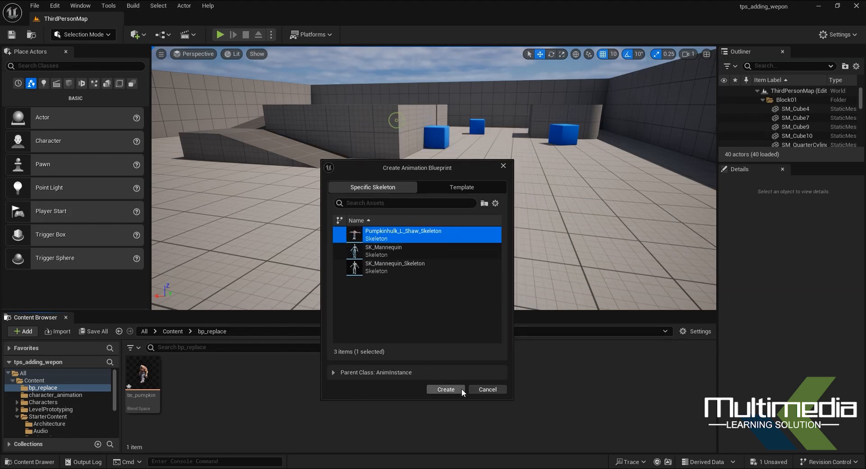
pyautogui.click(446, 390)
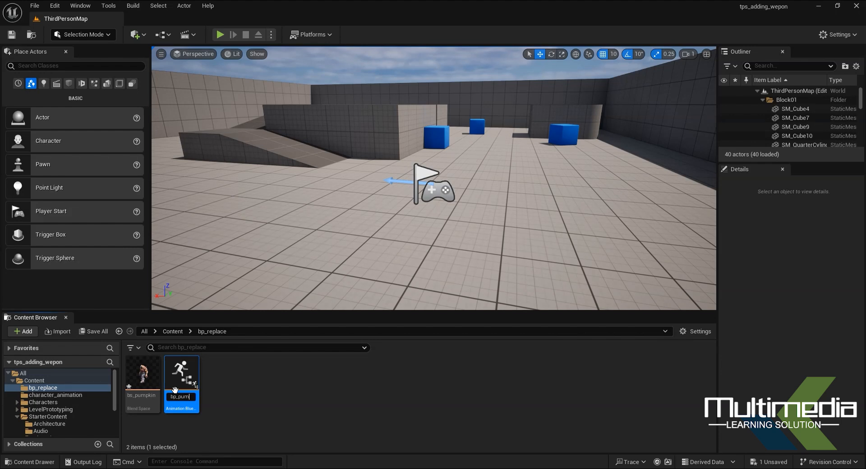
pyautogui.press('BackSpace')
pyautogui.press('Return')
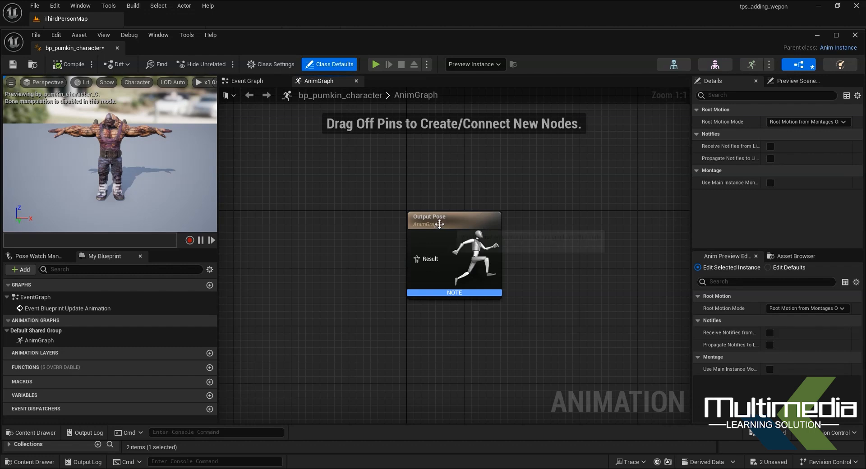
# Add a state machine named pumkin_animation to the AnimGraph of bp_pumkin_character, beside the Output Pose node
pyautogui.moveTo(446, 225); pyautogui.dragTo(512, 210)
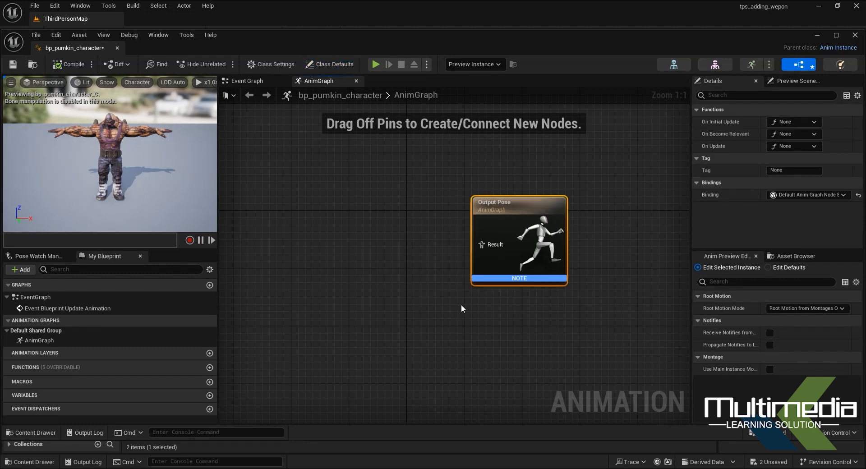
pyautogui.rightClick(336, 227)
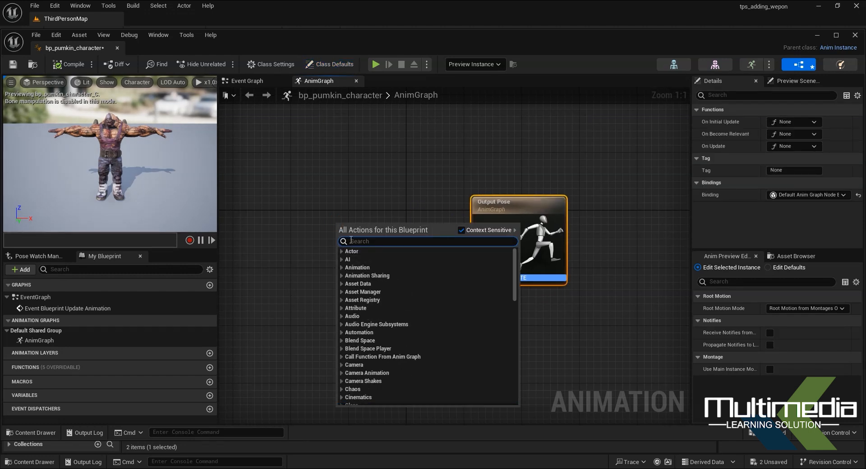
pyautogui.write('state machi')
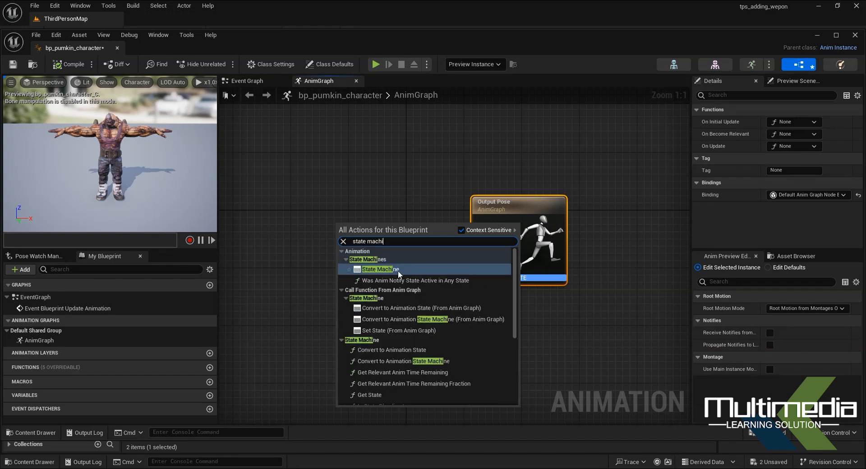
pyautogui.click(399, 271)
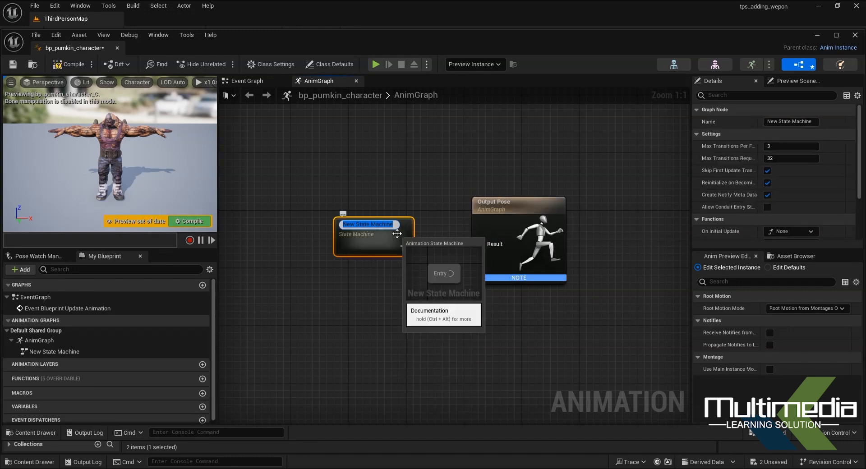
pyautogui.write('pum')
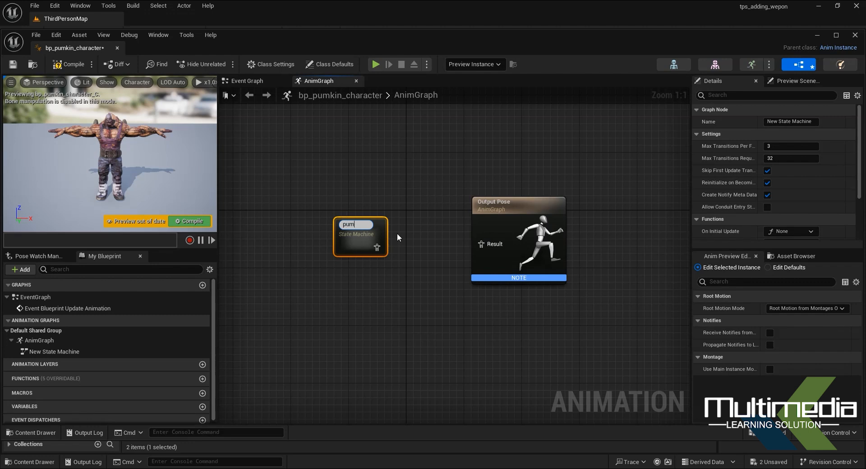
pyautogui.write('kin_anim')
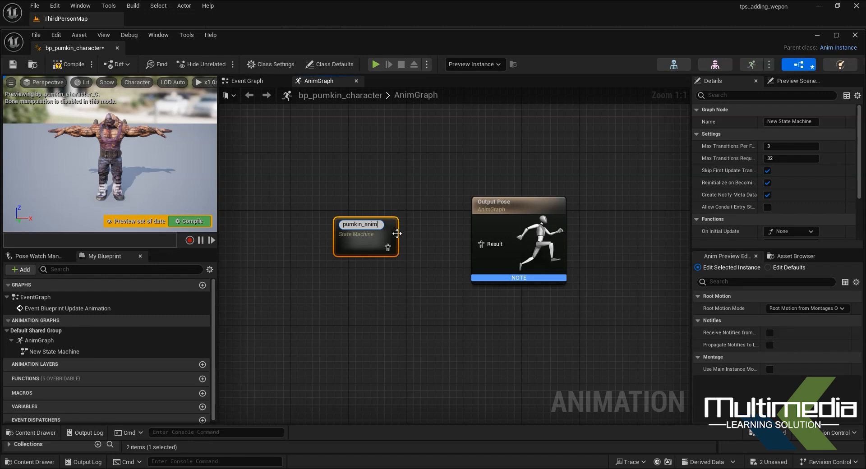
pyautogui.write('ation')
pyautogui.press('Return')
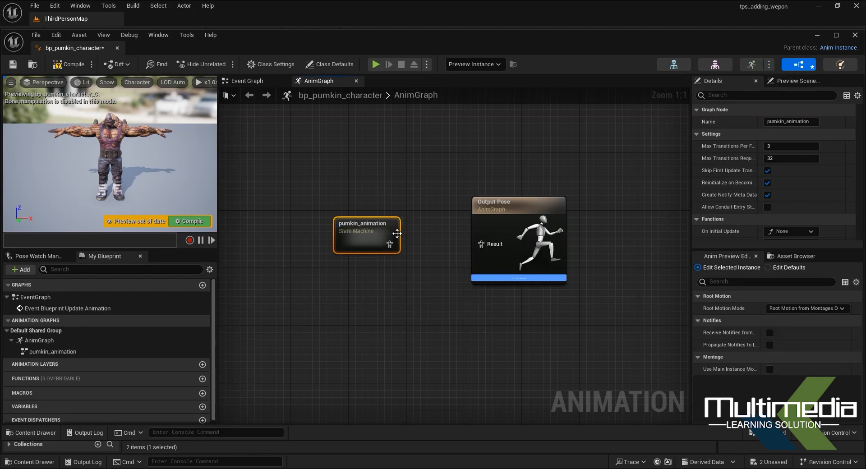
# Connect the pumkin_animation state machine to the Output Pose result and compile the blueprint
pyautogui.moveTo(376, 223); pyautogui.dragTo(485, 245)
pyautogui.moveTo(503, 207); pyautogui.dragTo(510, 196)
pyautogui.click(63, 65)
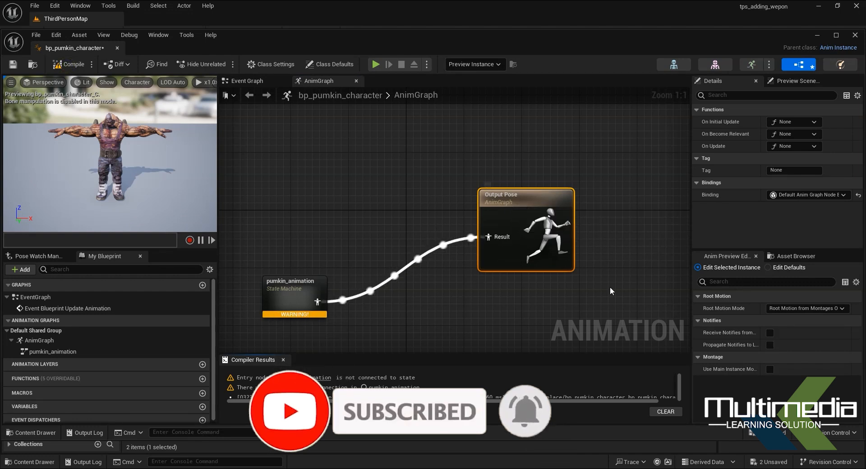
# Inside the pumkin_animation state machine, add a state named idle/run connected from Entry
pyautogui.doubleClick(294, 292)
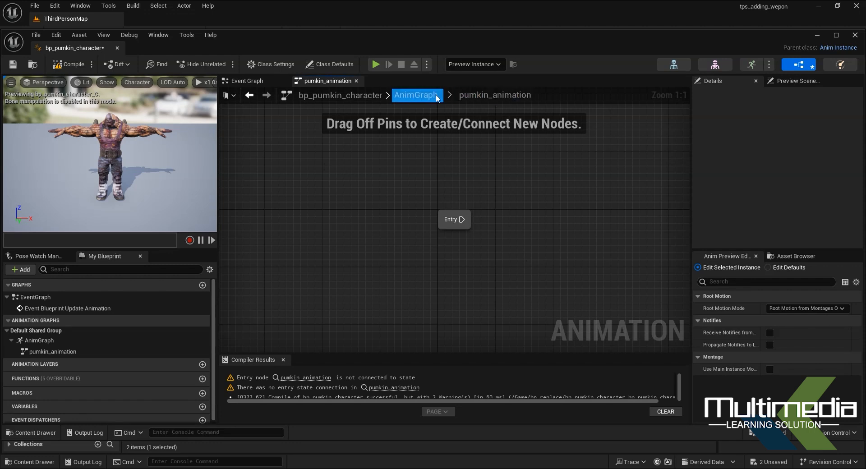
pyautogui.moveTo(523, 241); pyautogui.dragTo(387, 273, button='right')
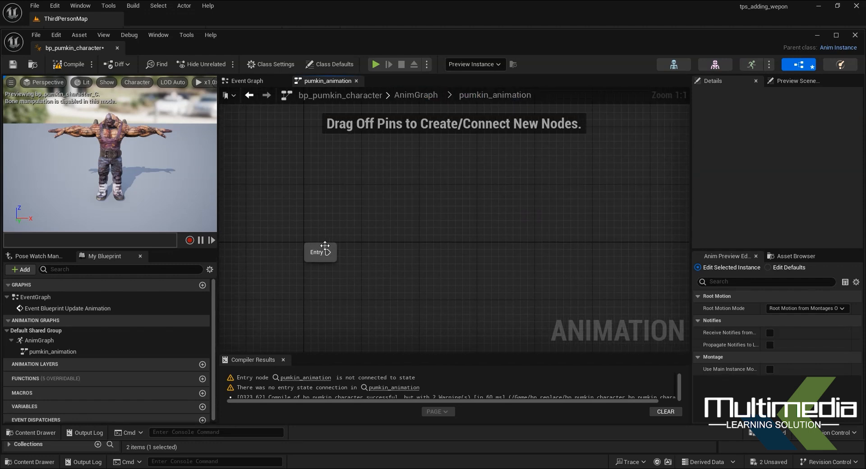
pyautogui.moveTo(327, 252); pyautogui.dragTo(410, 188)
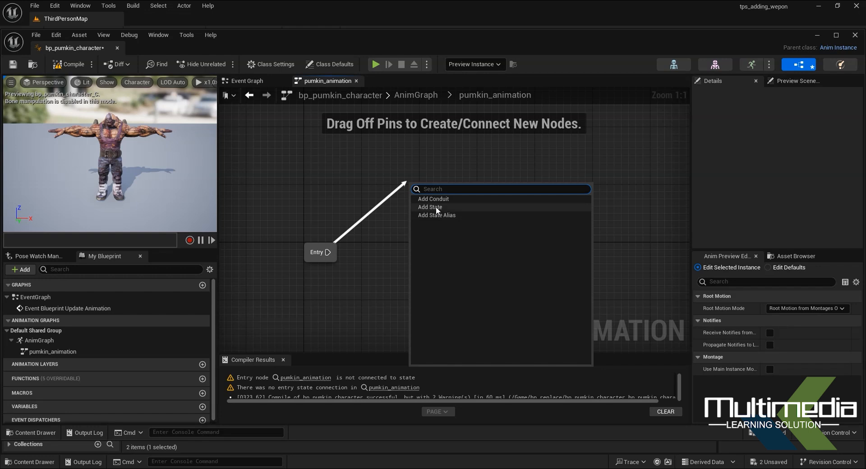
pyautogui.click(435, 207)
pyautogui.write('i')
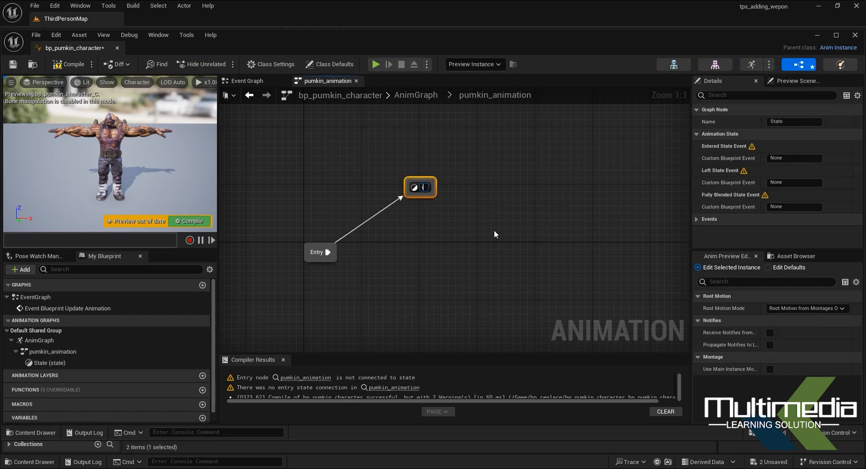
pyautogui.write('dle/run')
pyautogui.press('Return')
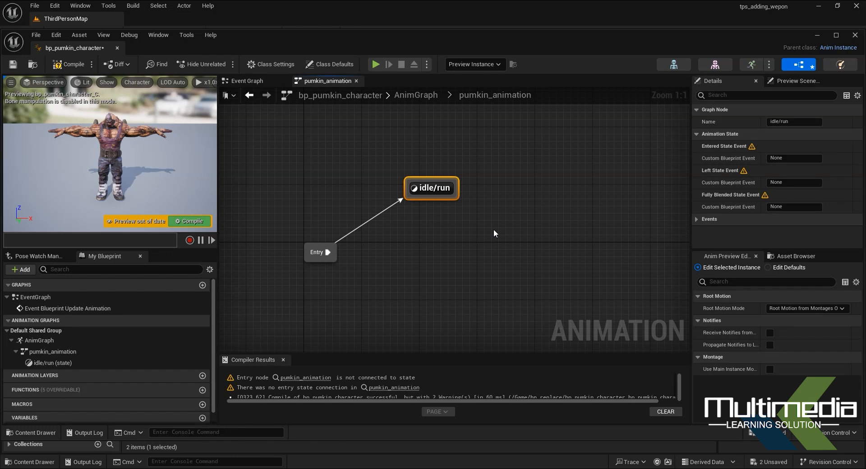
pyautogui.click(433, 188)
pyautogui.click(454, 242)
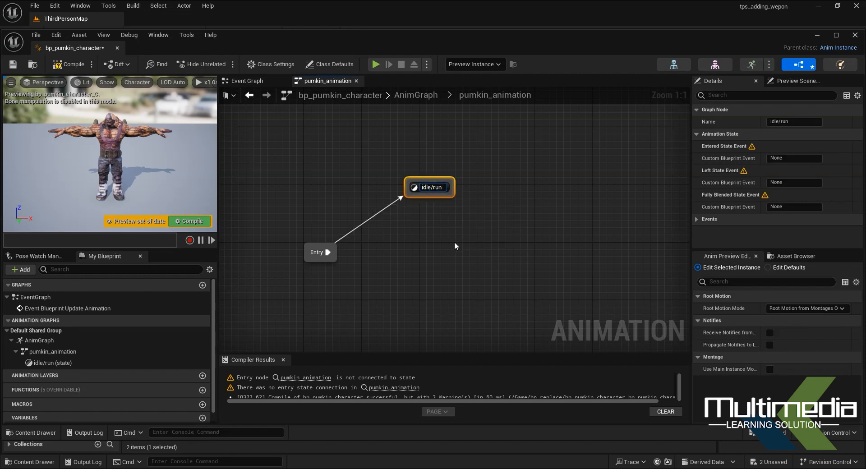
# In the idle/run state, add the Blendspace 'bs_pumpkin' node and connect it to the Output Animation Pose result
pyautogui.doubleClick(435, 187)
pyautogui.moveTo(450, 213); pyautogui.dragTo(530, 191)
pyautogui.rightClick(340, 250)
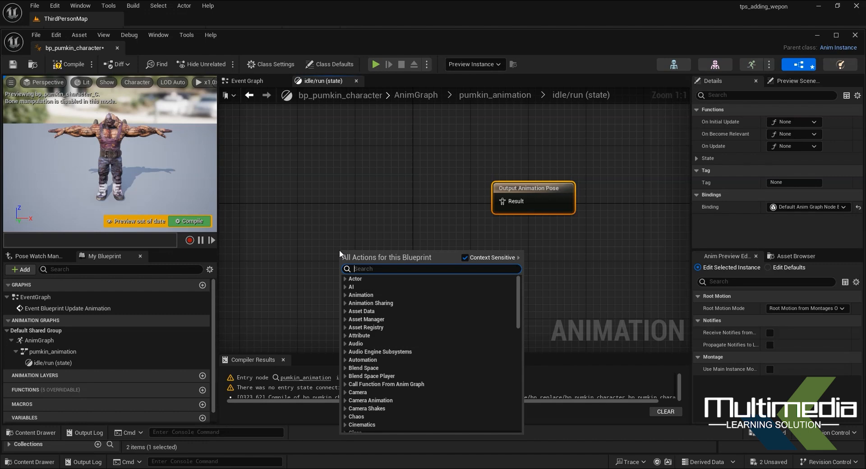
pyautogui.write('bs_')
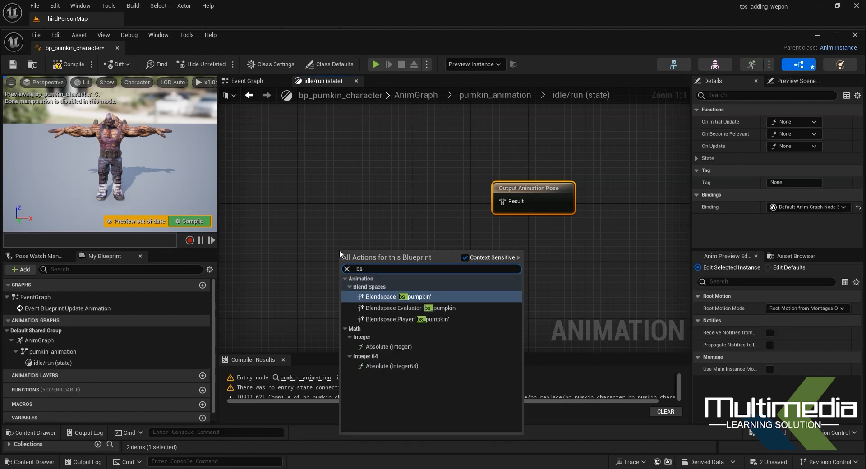
pyautogui.click(394, 296)
pyautogui.click(402, 255)
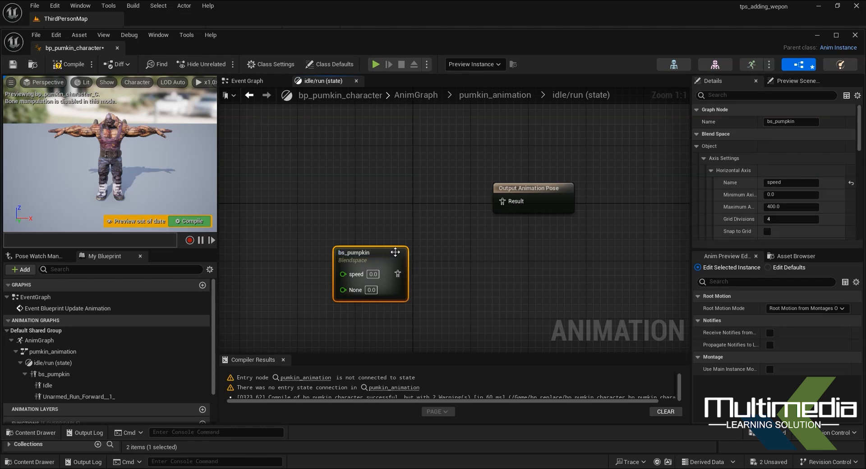
pyautogui.moveTo(367, 254); pyautogui.dragTo(561, 189)
pyautogui.moveTo(515, 330); pyautogui.dragTo(498, 305, button='right')
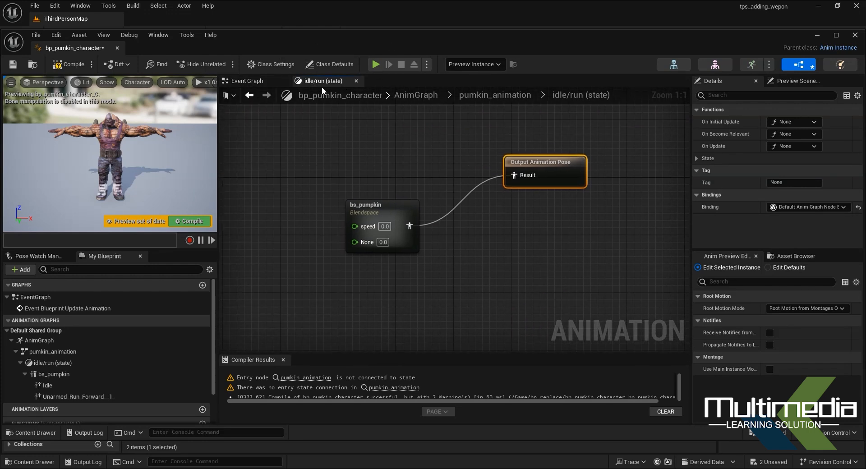
# In the Event Graph, space Try Get Pawn Owner below Event Blueprint Update Animation and pull a new connection from its Return Value
pyautogui.click(253, 81)
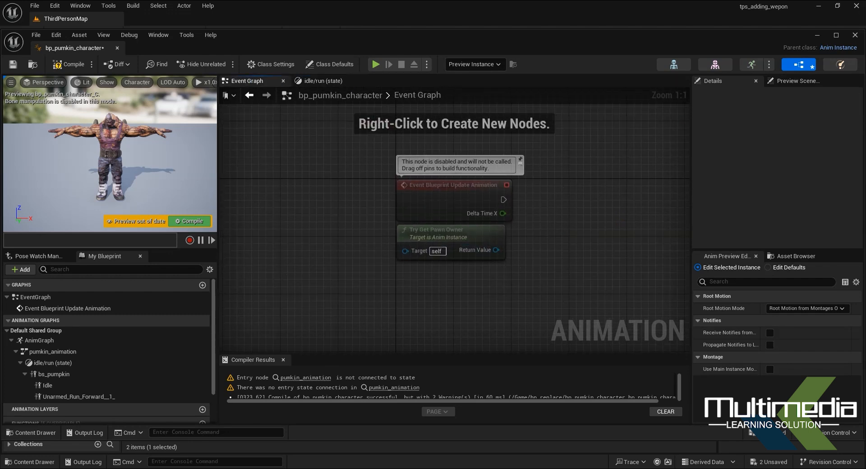
pyautogui.moveTo(353, 185); pyautogui.dragTo(361, 235)
pyautogui.moveTo(515, 203); pyautogui.dragTo(489, 251, button='right')
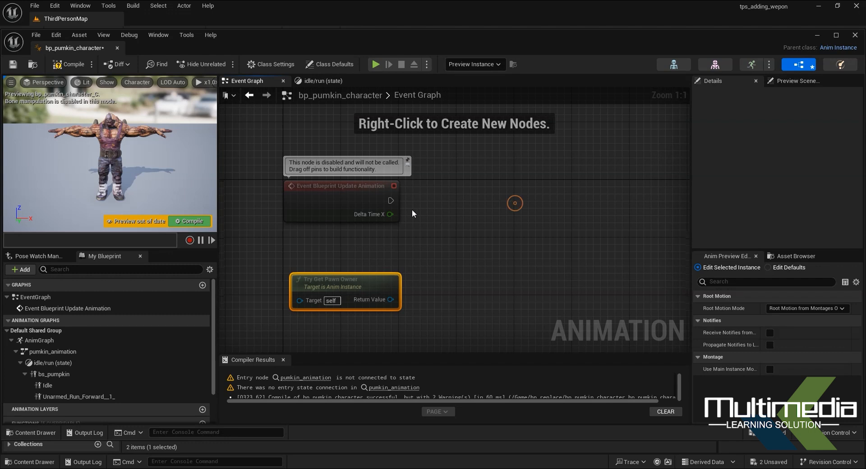
pyautogui.moveTo(332, 183); pyautogui.dragTo(337, 193)
pyautogui.moveTo(522, 237); pyautogui.dragTo(525, 222, button='right')
pyautogui.moveTo(363, 264); pyautogui.dragTo(369, 272)
pyautogui.moveTo(495, 234); pyautogui.dragTo(464, 286, button='right')
pyautogui.moveTo(348, 302); pyautogui.dragTo(429, 269)
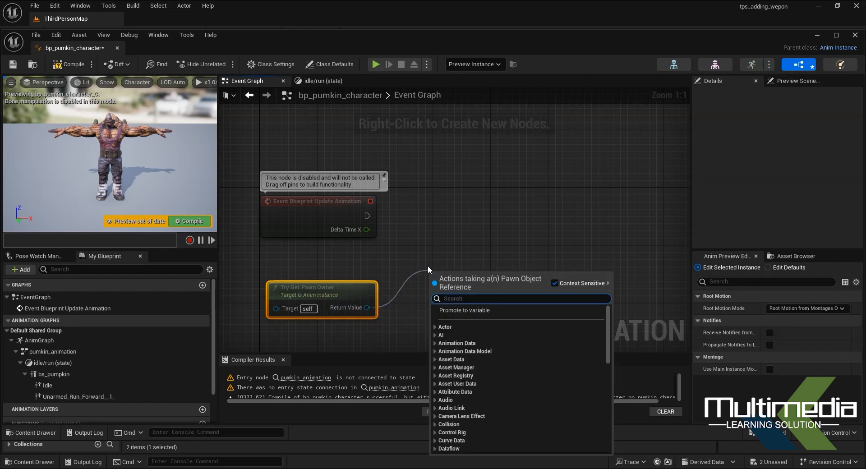
pyautogui.write('vector')
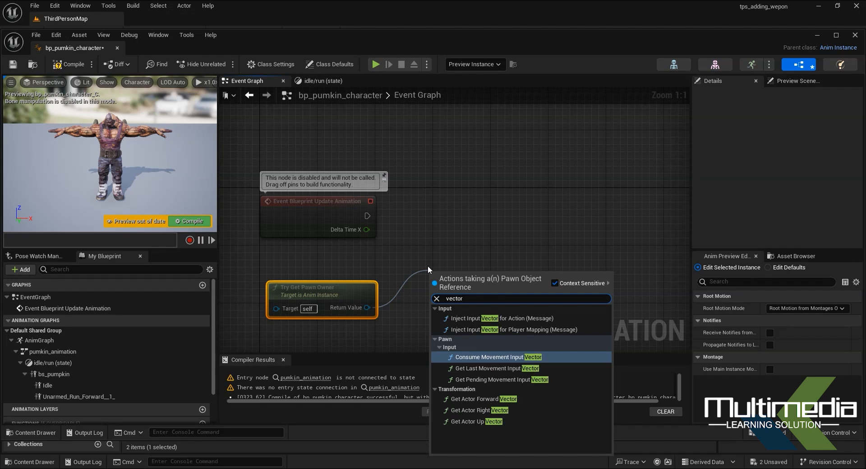
pyautogui.press('BackSpace')
pyautogui.press('BackSpace')
pyautogui.press('BackSpace')
pyautogui.press('BackSpace')
pyautogui.press('BackSpace')
pyautogui.press('BackSpace')
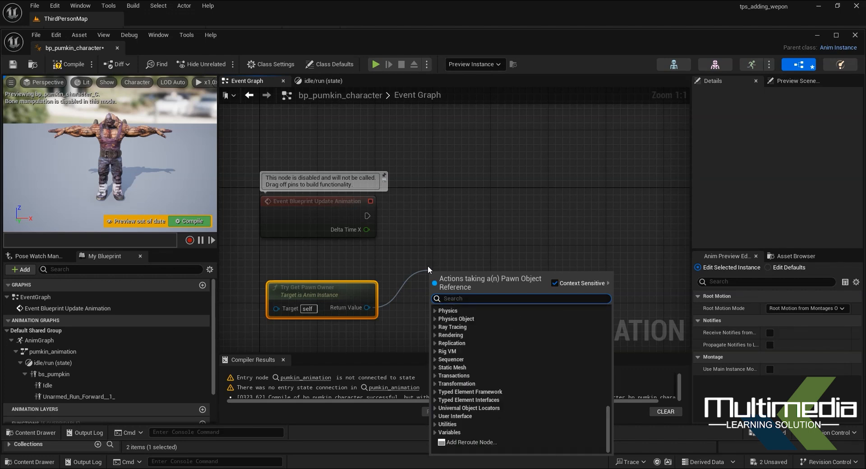
# Add a Get Velocity node targeting the Return Value of Try Get Pawn Owner
pyautogui.write('get')
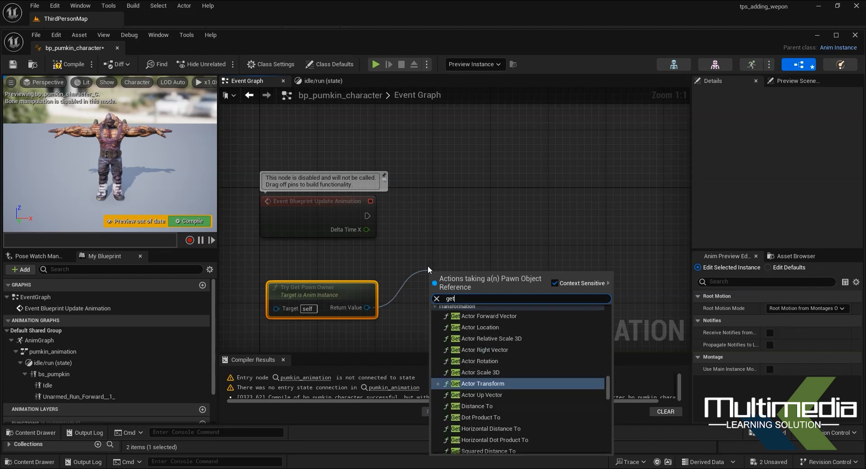
pyautogui.write(' velo')
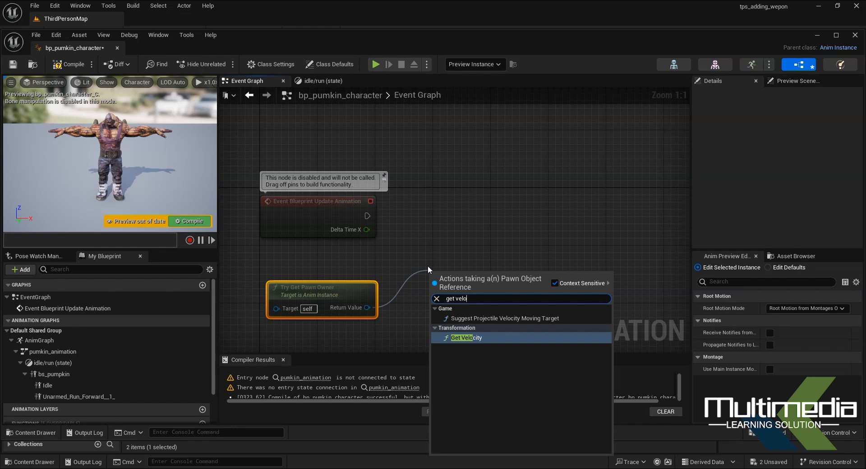
pyautogui.click(459, 337)
# Add a Vector Length node fed by the Return Value of Get Velocity
pyautogui.moveTo(520, 299); pyautogui.dragTo(413, 271, button='right')
pyautogui.moveTo(402, 266); pyautogui.dragTo(473, 223)
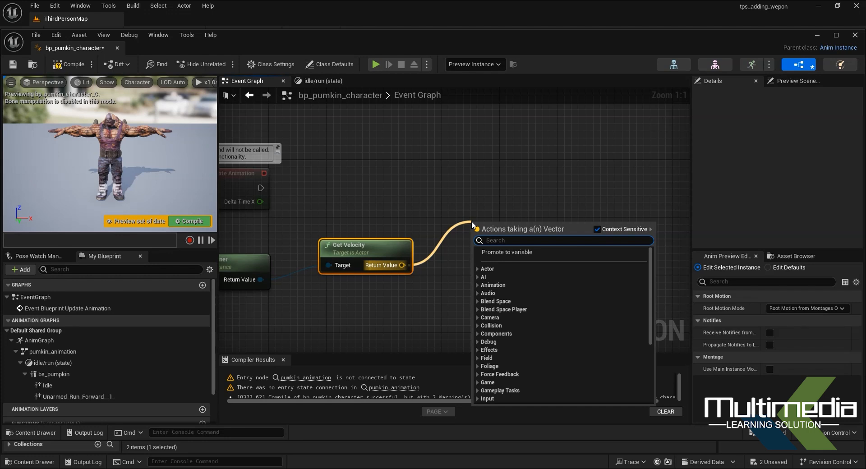
pyautogui.write('v')
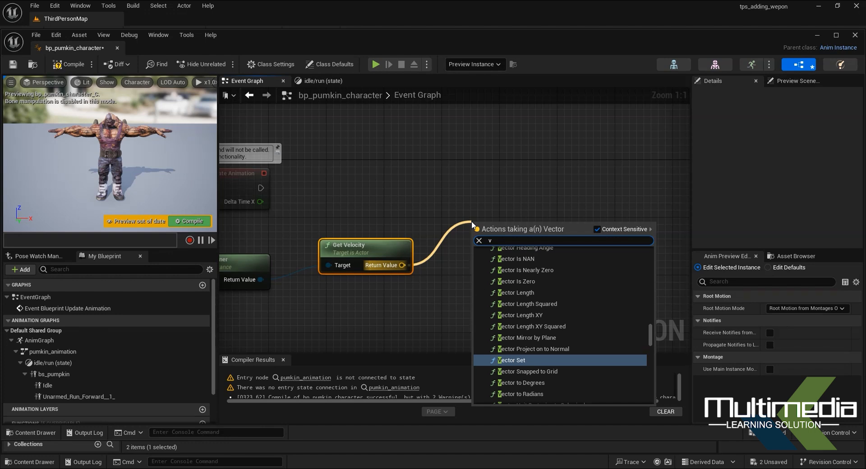
pyautogui.write('ector t')
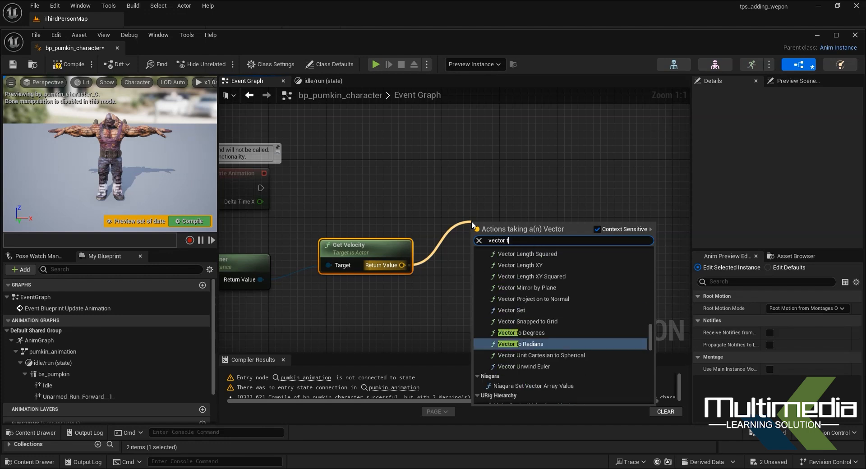
pyautogui.write('=')
pyautogui.press('BackSpace')
pyautogui.press('BackSpace')
pyautogui.write('len')
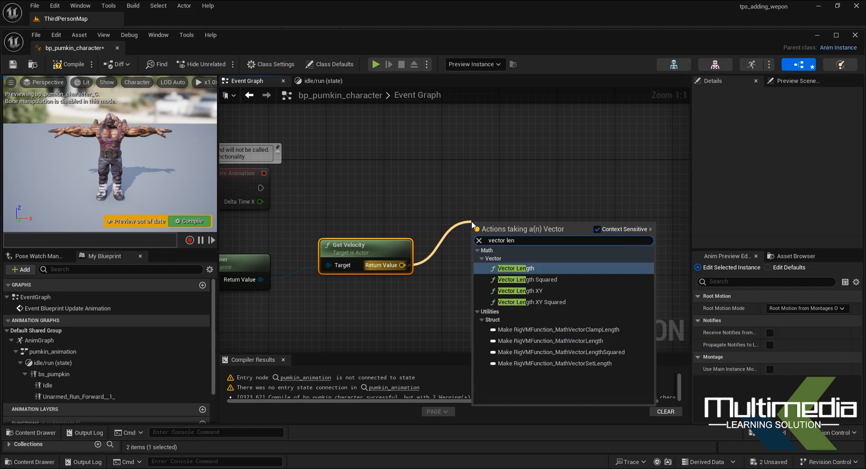
pyautogui.click(515, 268)
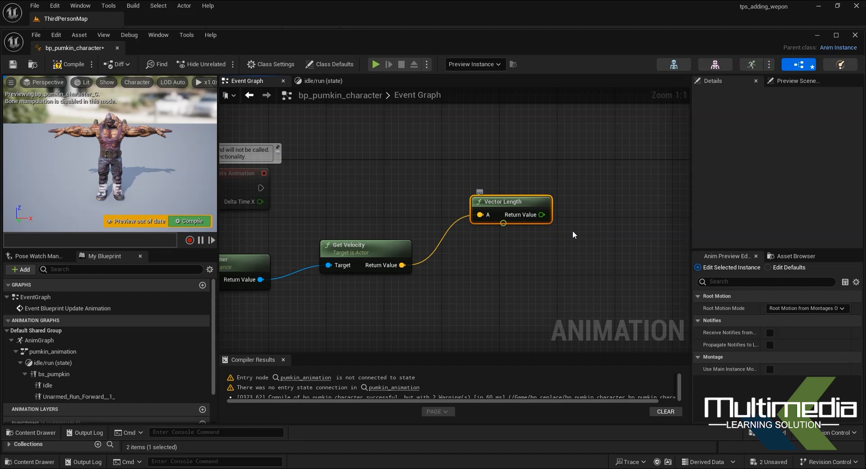
# Promote the Return Value of Vector Length to a variable and name it speed
pyautogui.moveTo(573, 235); pyautogui.dragTo(514, 264, button='right')
pyautogui.moveTo(482, 244); pyautogui.dragTo(556, 207)
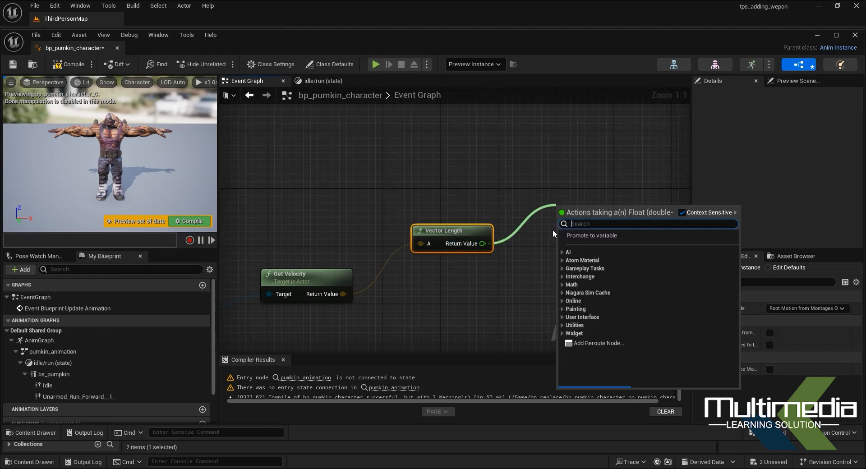
pyautogui.click(580, 245)
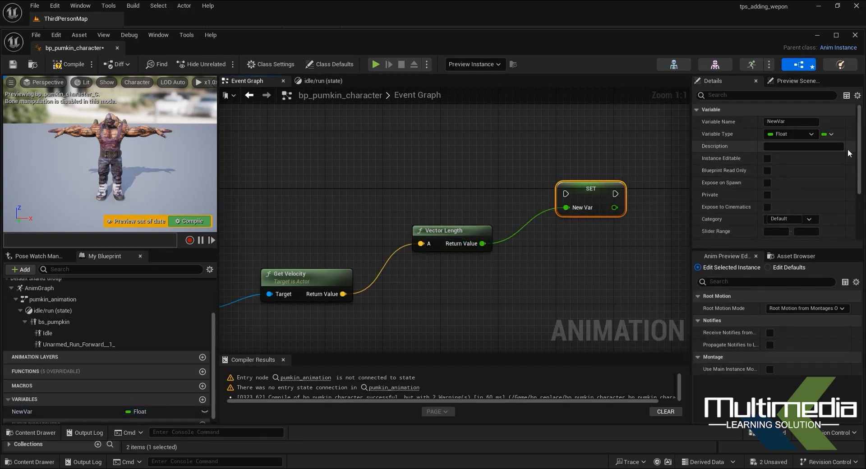
pyautogui.click(790, 121)
pyautogui.write('speed')
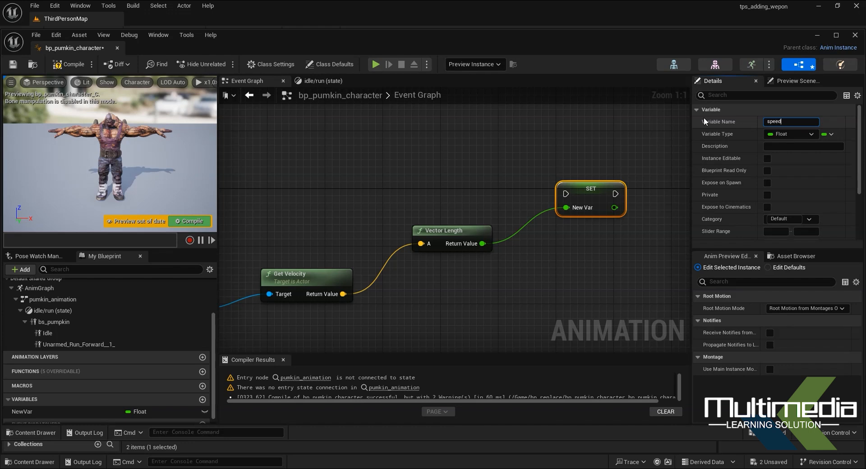
pyautogui.press('Return')
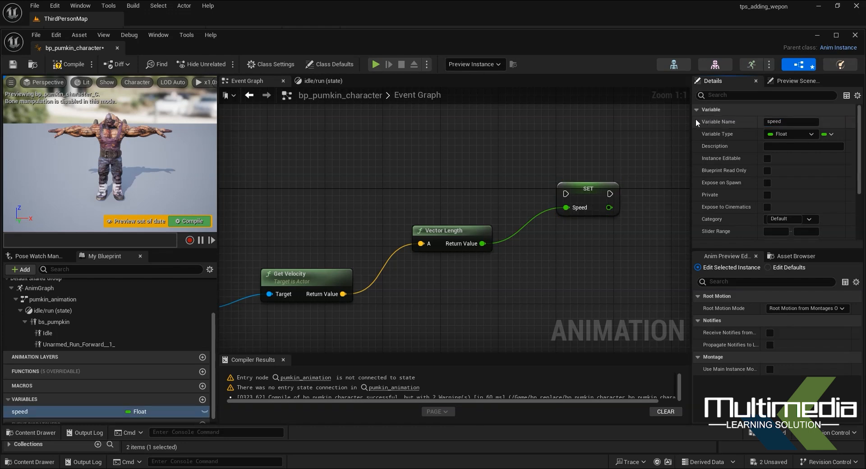
# Connect the Event Blueprint Update Animation execution output to the SET Speed node, tidy its placement, and compile the blueprint
pyautogui.moveTo(220, 224); pyautogui.dragTo(259, 228, button='right')
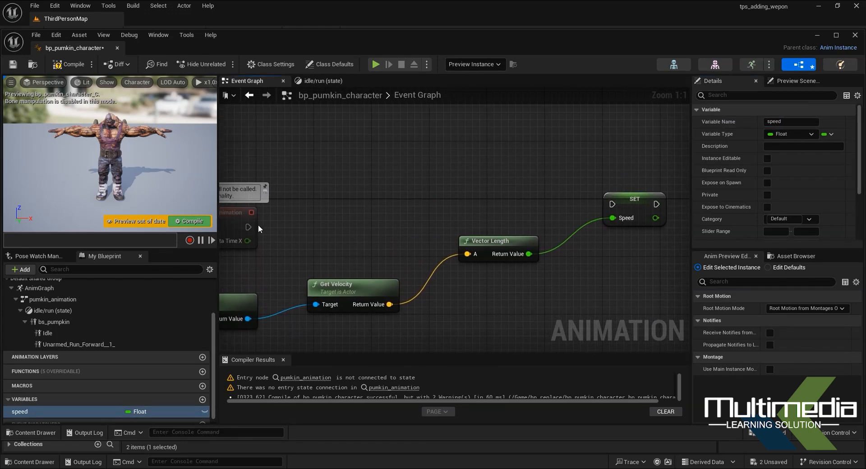
pyautogui.moveTo(247, 228); pyautogui.dragTo(631, 235)
pyautogui.moveTo(490, 164); pyautogui.dragTo(511, 108, button='right')
pyautogui.moveTo(649, 178); pyautogui.dragTo(633, 146)
pyautogui.moveTo(524, 134); pyautogui.dragTo(572, 125, button='right')
pyautogui.moveTo(571, 267); pyautogui.dragTo(519, 290, button='right')
pyautogui.moveTo(528, 259)
pyautogui.mouseDown(button='right')
pyautogui.moveTo(516, 272)
pyautogui.moveTo(527, 292)
pyautogui.mouseUp(button='right')
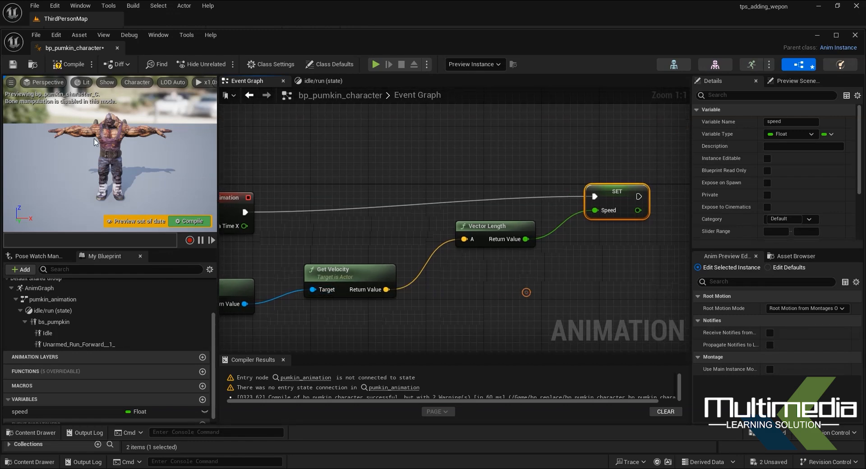
pyautogui.click(83, 67)
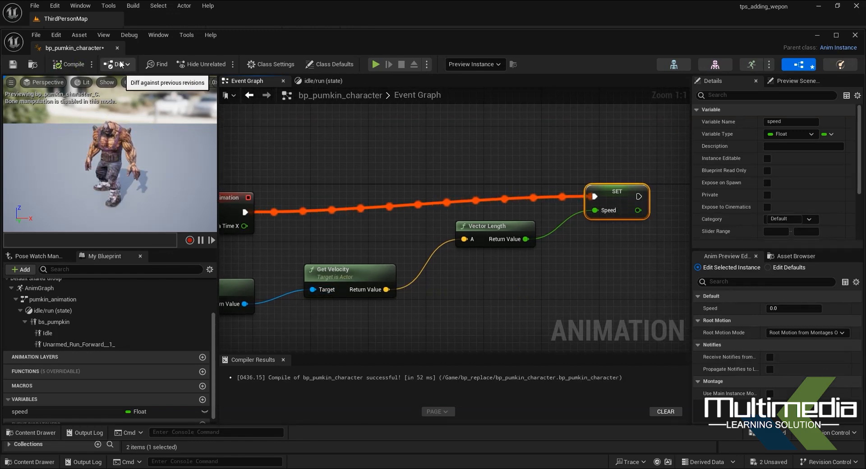
# Dock the bp_pumkin_character editor beside the ThirdPersonMap level in the main window and return to the blueprint
pyautogui.moveTo(92, 50); pyautogui.dragTo(145, 19)
pyautogui.click(74, 22)
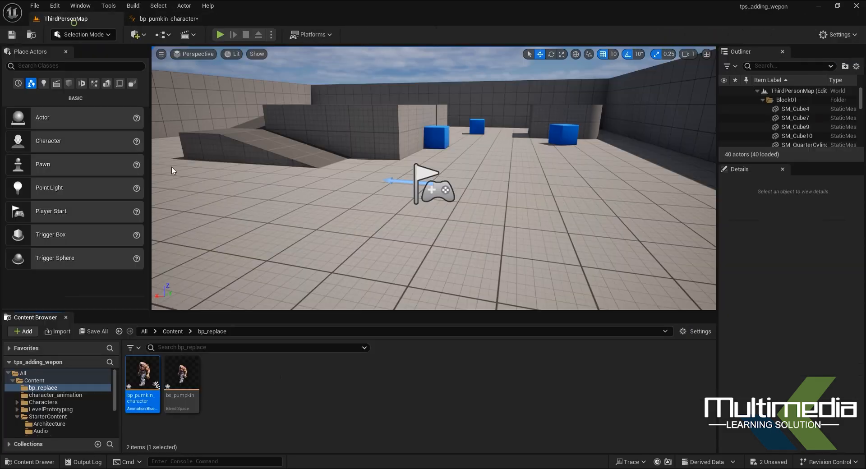
pyautogui.click(171, 18)
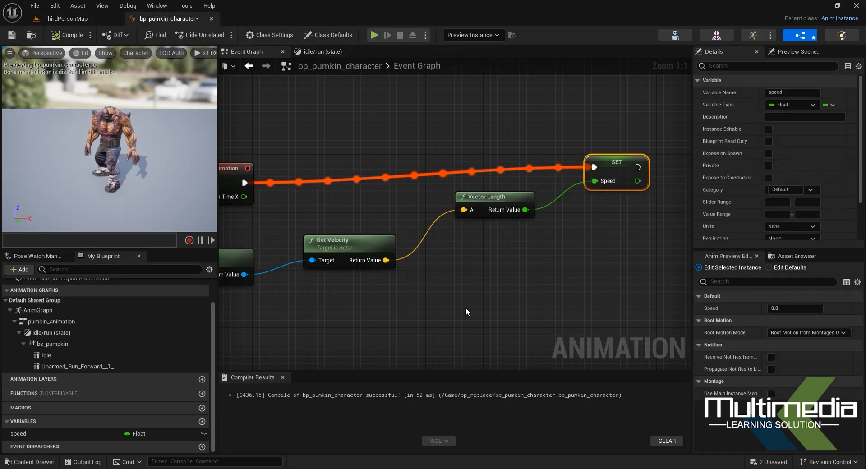
# In the idle/run state, connect a getter for the speed variable to the bs_pumpkin speed input and recompile
pyautogui.click(323, 52)
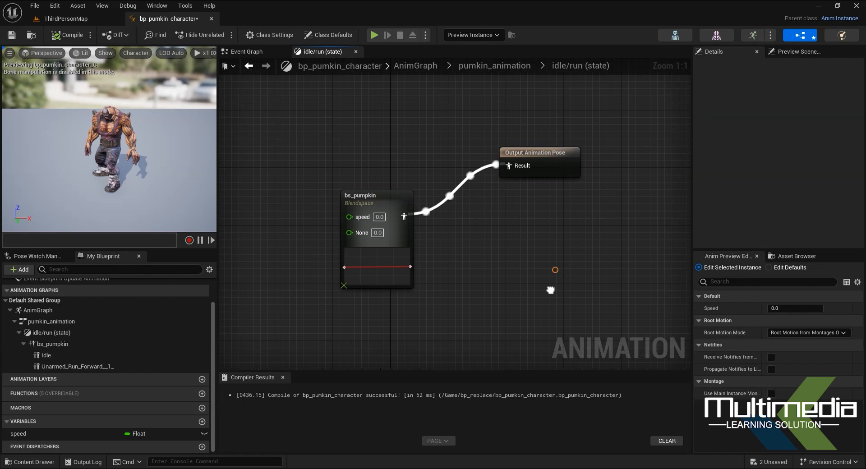
pyautogui.click(24, 435)
pyautogui.keyDown('ctrl'); pyautogui.moveTo(24, 436); pyautogui.dragTo(426, 233); pyautogui.keyUp('ctrl')
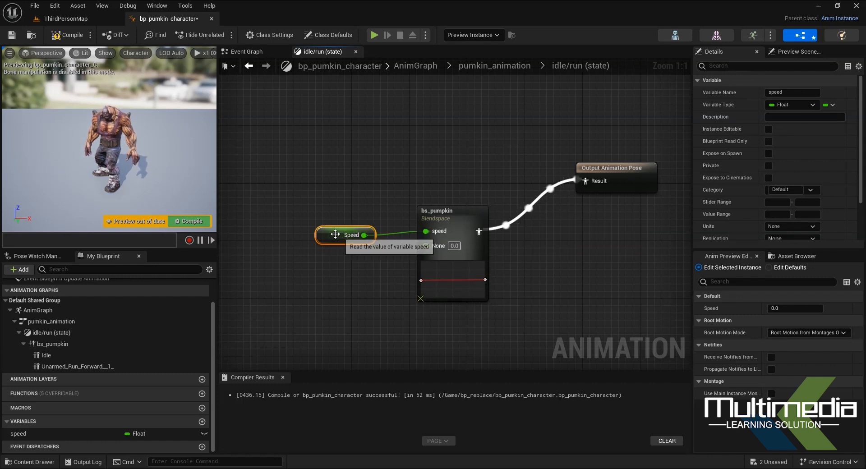
pyautogui.moveTo(341, 233); pyautogui.dragTo(312, 232)
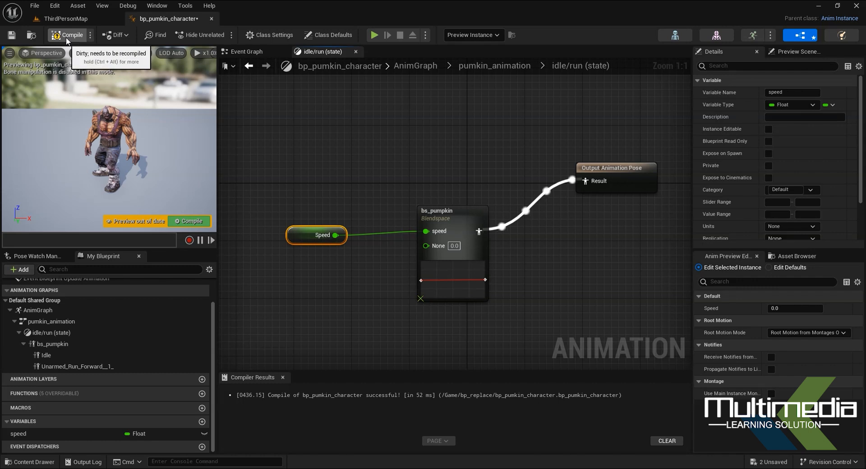
pyautogui.click(192, 221)
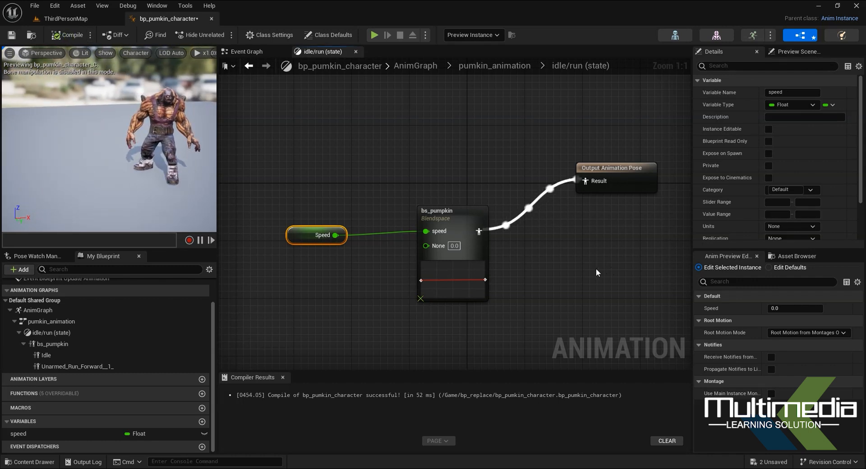
# Go back up to the pumkin_animation state machine, switch to the ThirdPersonMap level, and save all modified assets
pyautogui.click(501, 66)
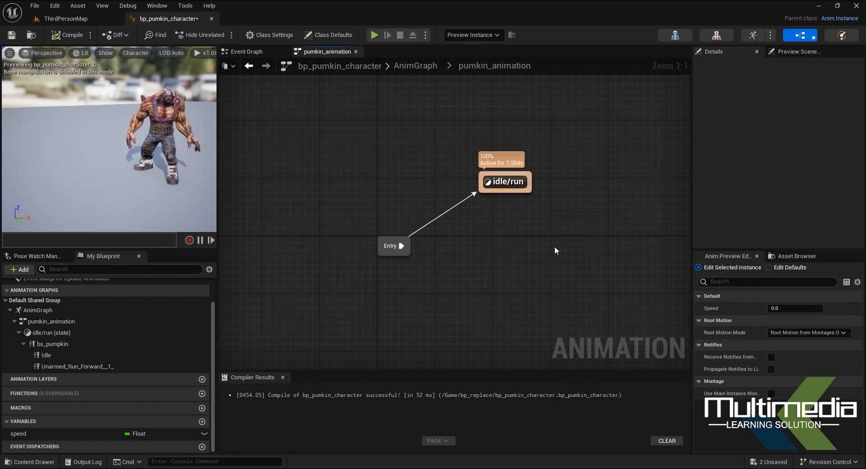
pyautogui.moveTo(566, 236); pyautogui.dragTo(471, 263, button='right')
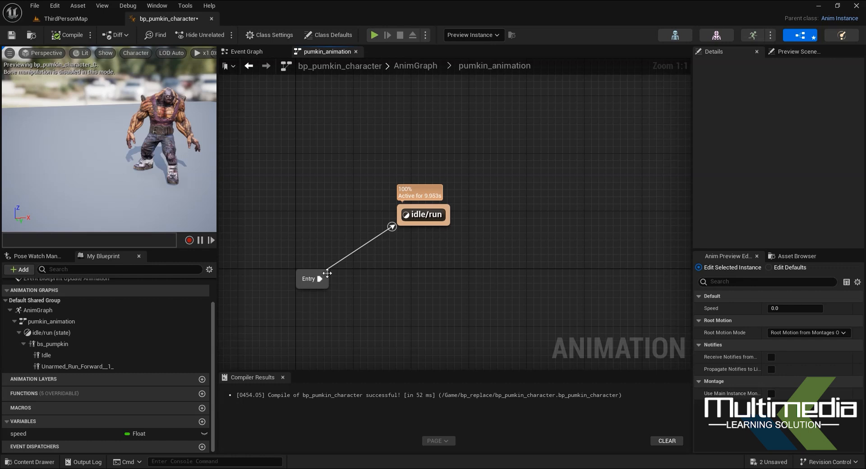
pyautogui.moveTo(549, 199); pyautogui.dragTo(571, 174, button='right')
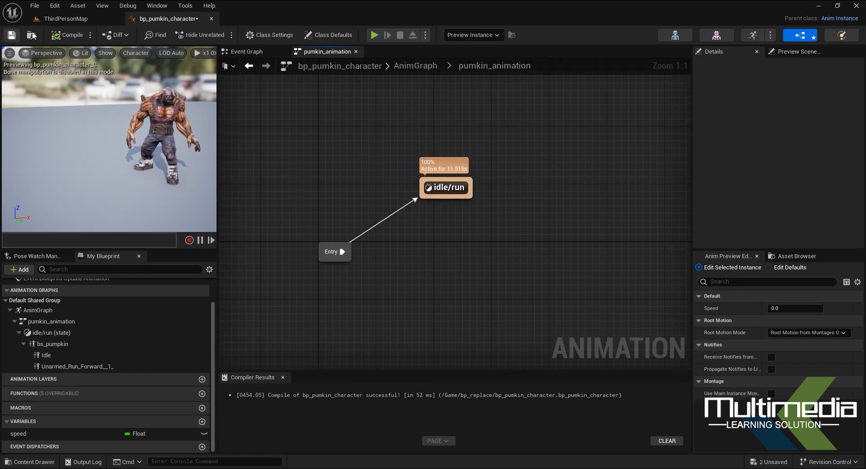
pyautogui.click(70, 21)
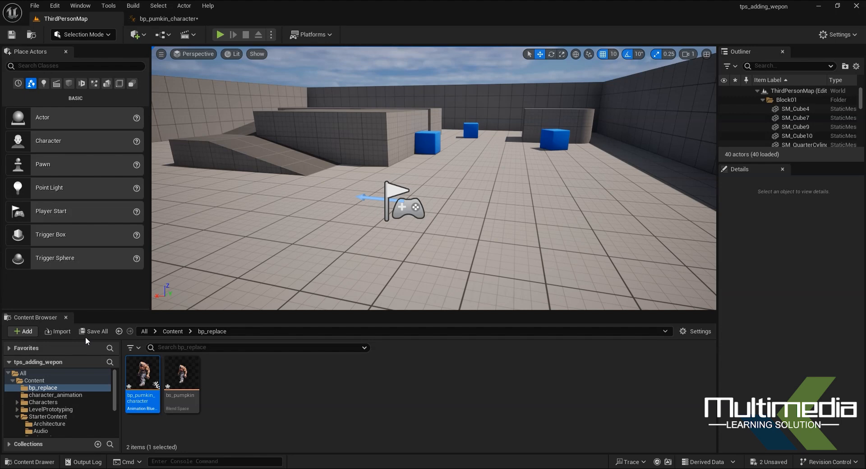
pyautogui.click(106, 336)
pyautogui.click(502, 340)
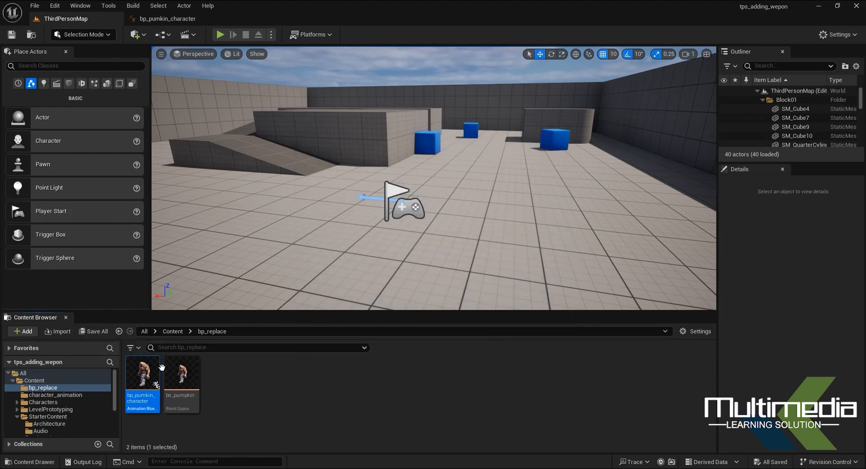
# Open BP_ThirdPersonCharacter from the ThirdPerson Blueprints folder and show its 3D viewport
pyautogui.click(174, 331)
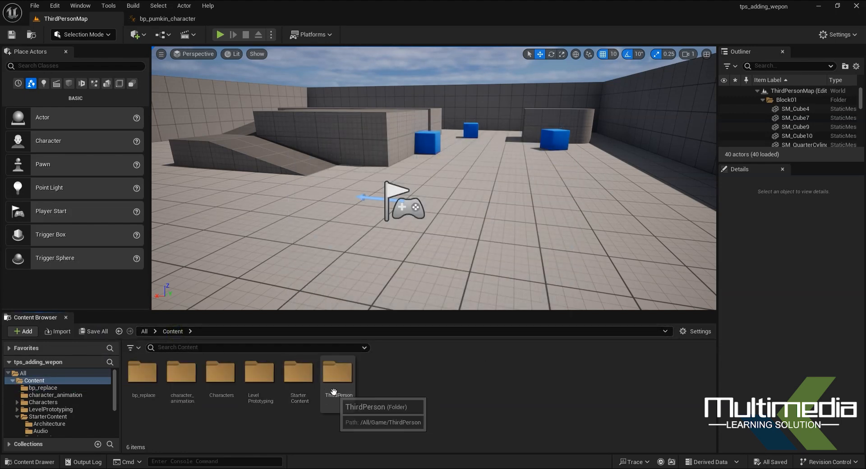
pyautogui.doubleClick(341, 377)
pyautogui.doubleClick(143, 372)
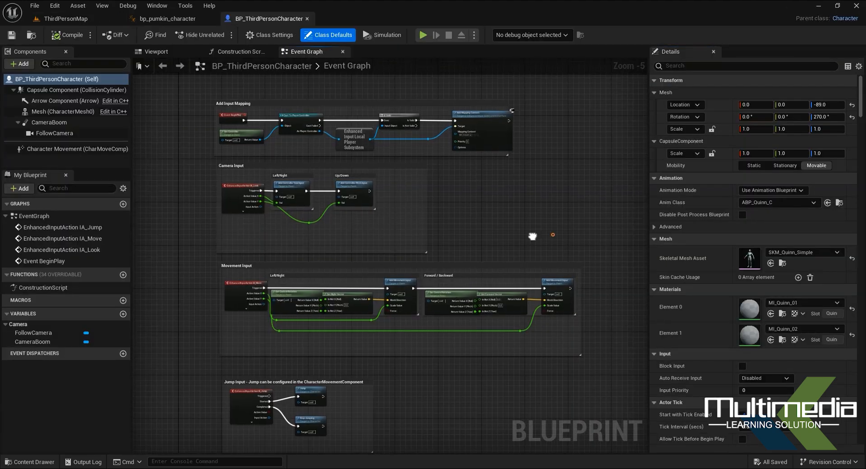
pyautogui.click(156, 51)
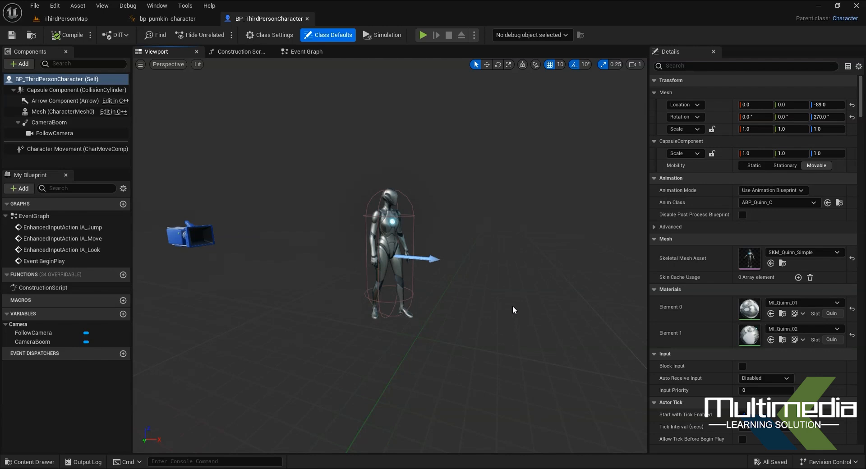
# Set the character mesh's Skeletal Mesh Asset to Pumpkinhulk_L_Shaw and its Anim Class to bp_pumkin_character
pyautogui.click(395, 236)
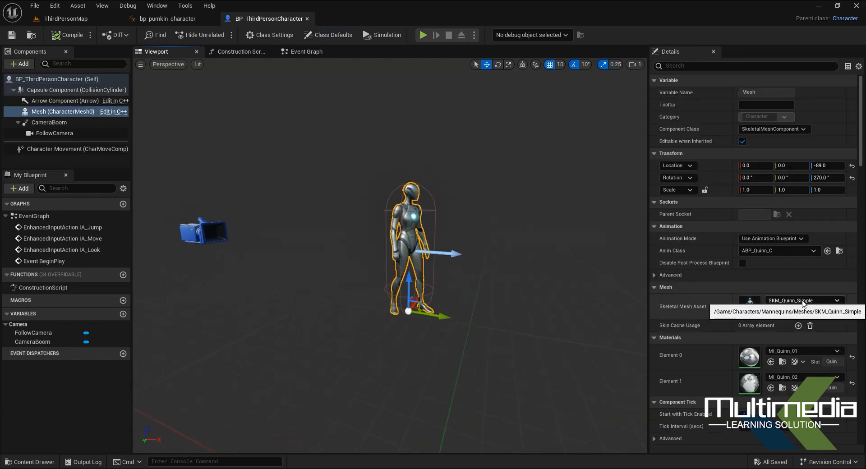
pyautogui.click(803, 301)
pyautogui.click(784, 192)
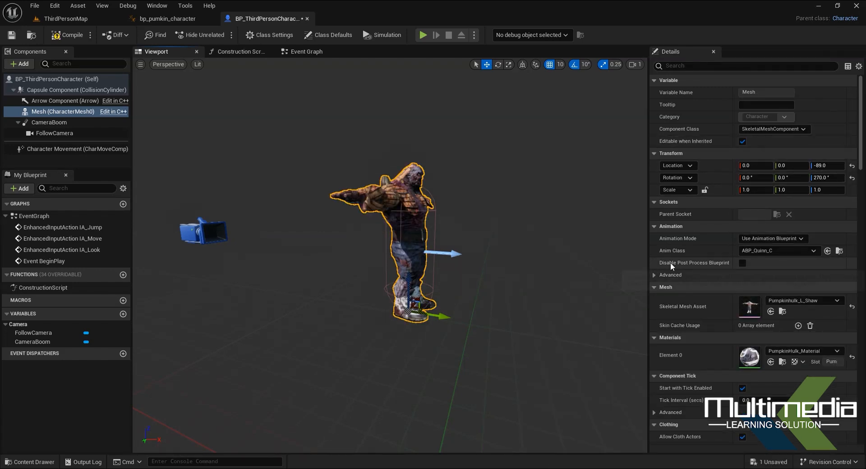
pyautogui.click(768, 251)
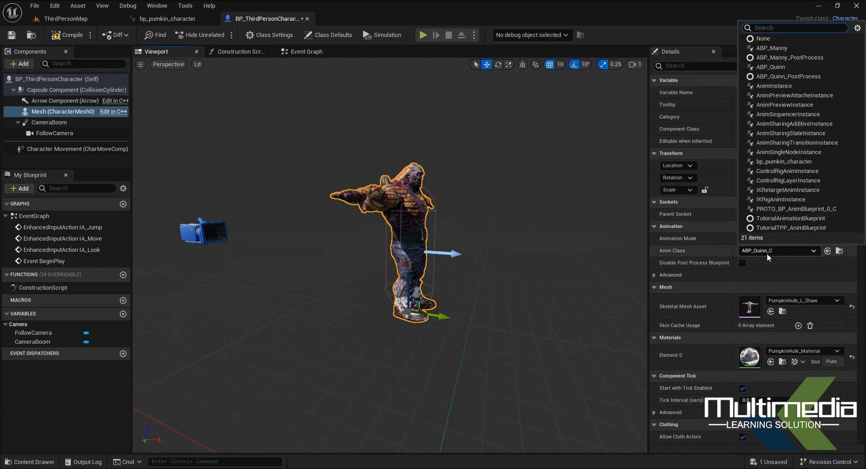
pyautogui.click(784, 162)
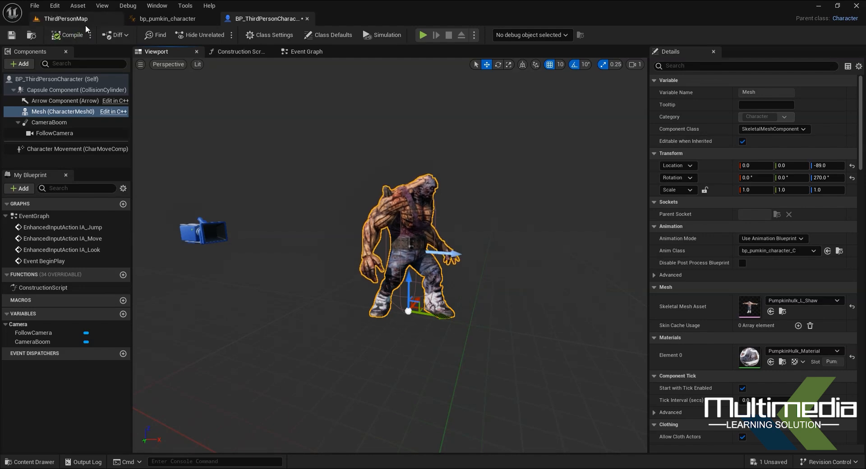
# Return to the ThirdPersonMap level and save the modified third-person character blueprint
pyautogui.click(72, 18)
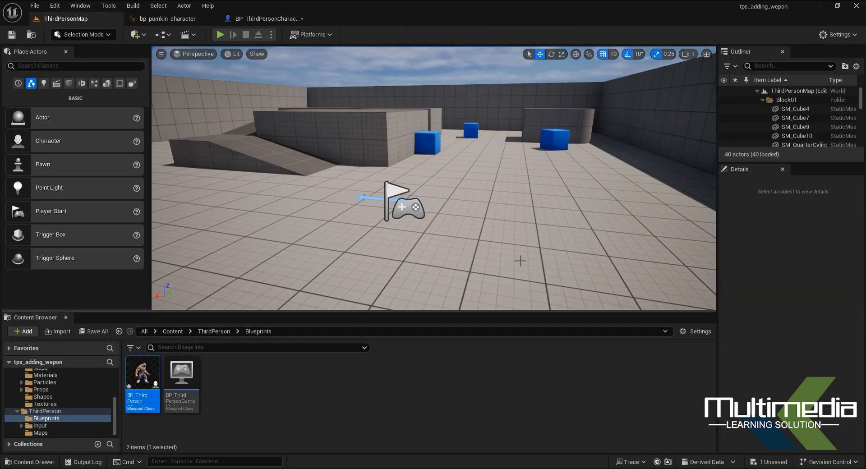
pyautogui.click(93, 331)
pyautogui.click(494, 343)
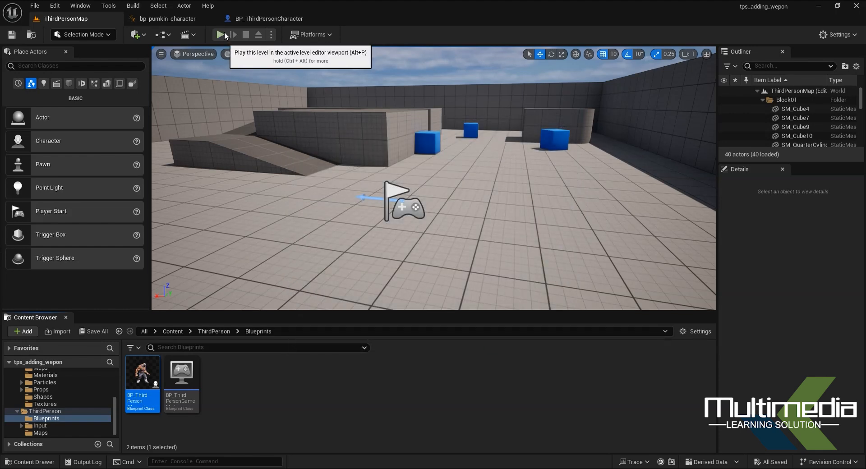
# Play the level, test the character's running and jumping in several directions, and stop the session
pyautogui.click(225, 35)
pyautogui.click(314, 135)
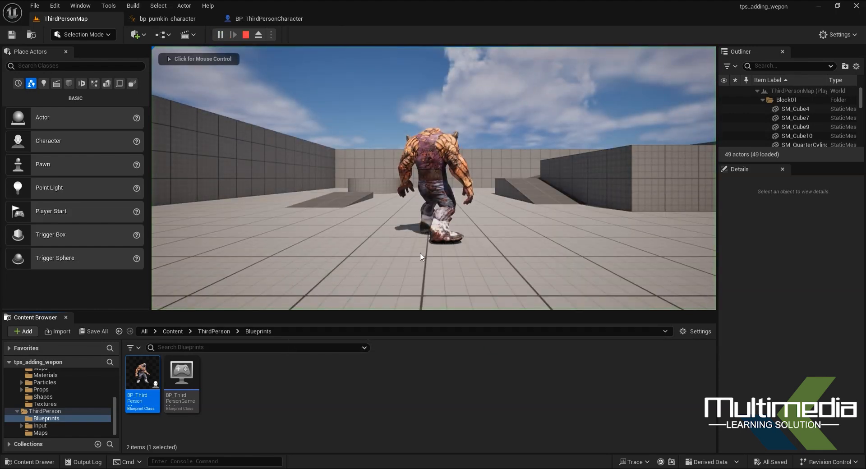
pyautogui.press('w')
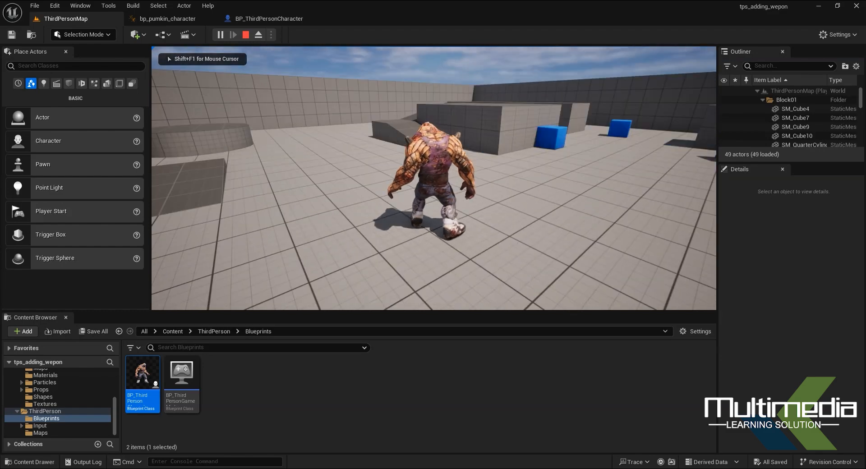
pyautogui.press('s')
pyautogui.press('w')
pyautogui.press('s')
pyautogui.press('s')
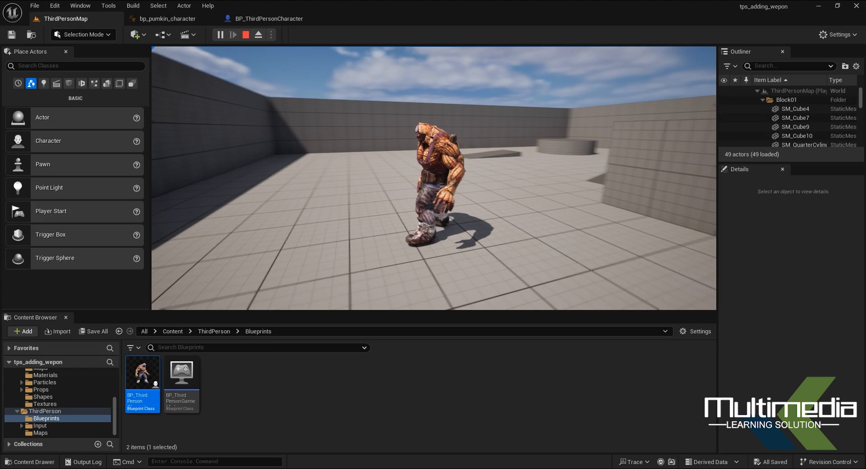
pyautogui.press('space')
pyautogui.press('space')
pyautogui.press('space')
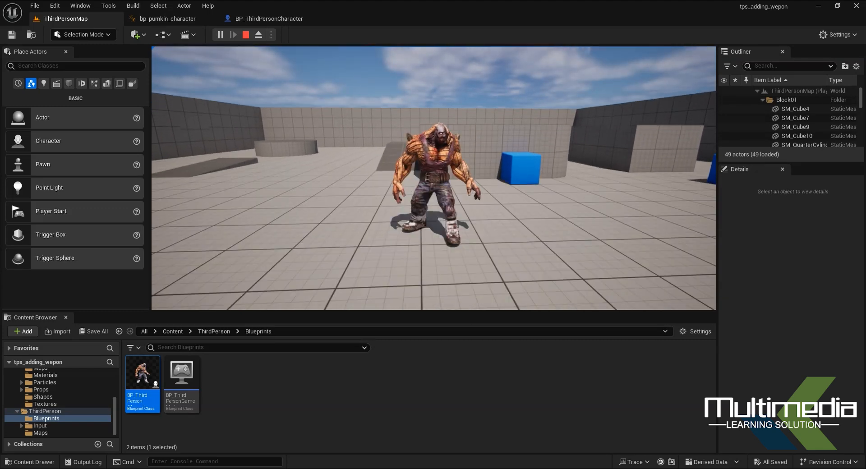
pyautogui.press('Escape')
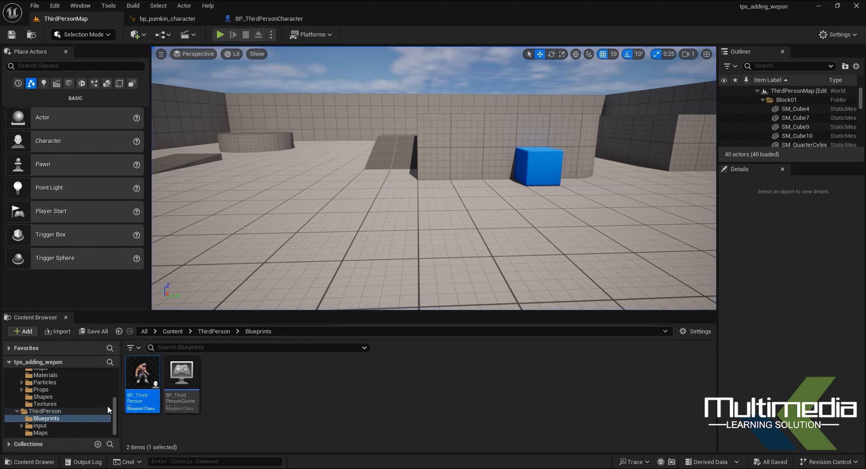
# In bp_pumkin_character's pumkin_animation state machine, add a state with a transition from idle/run and name it jump
pyautogui.doubleClick(143, 379)
pyautogui.click(152, 19)
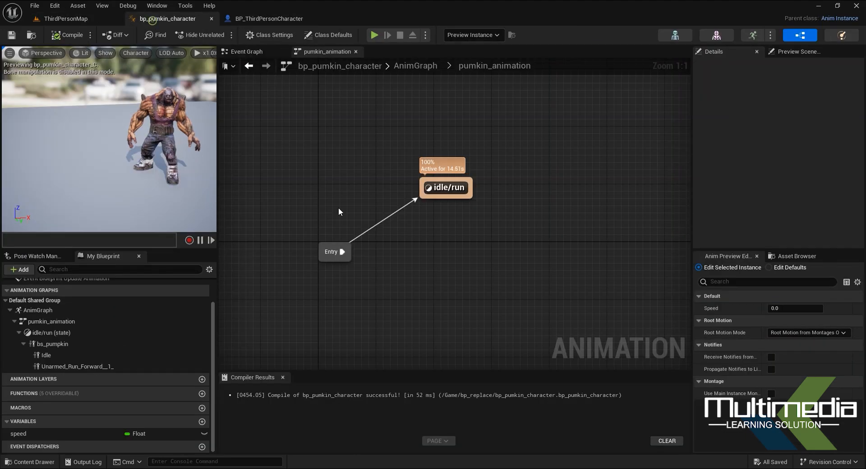
pyautogui.moveTo(500, 293); pyautogui.dragTo(460, 322, button='right')
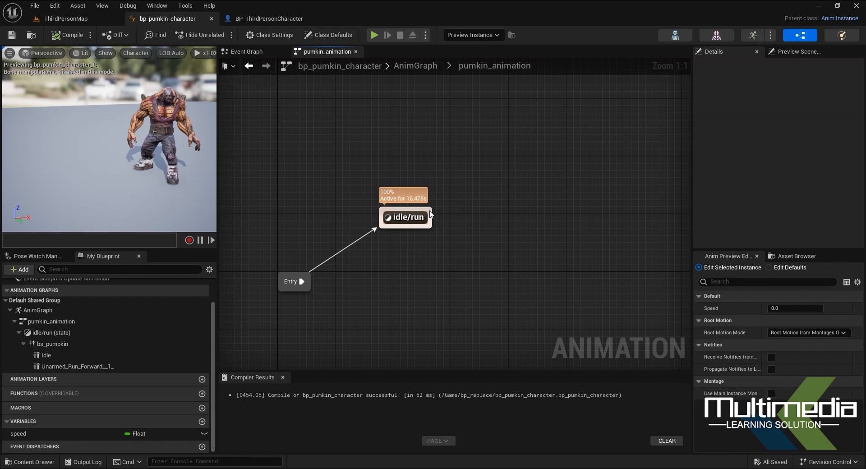
pyautogui.moveTo(430, 214); pyautogui.dragTo(492, 134)
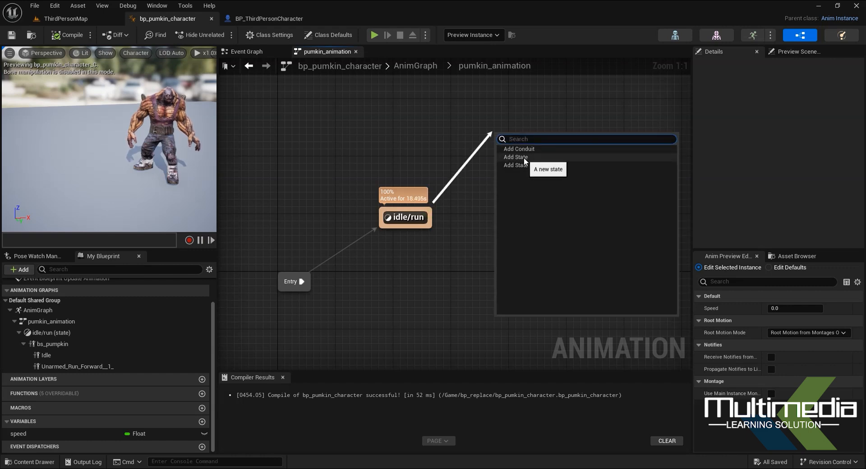
pyautogui.click(523, 158)
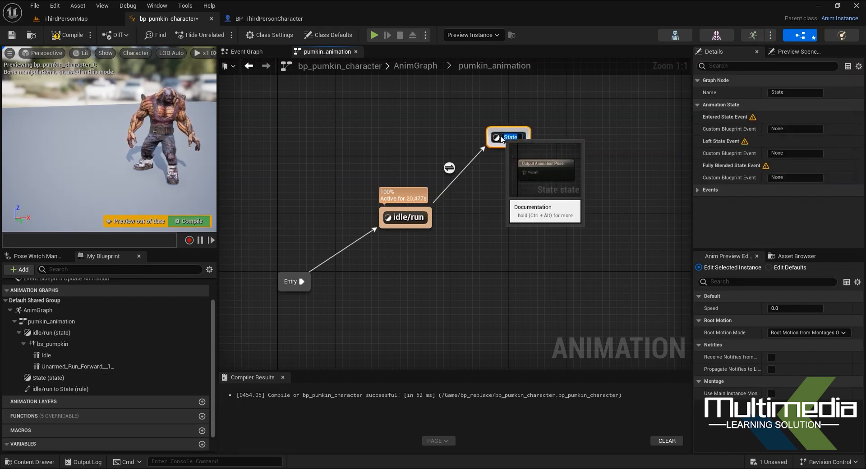
pyautogui.press('Return')
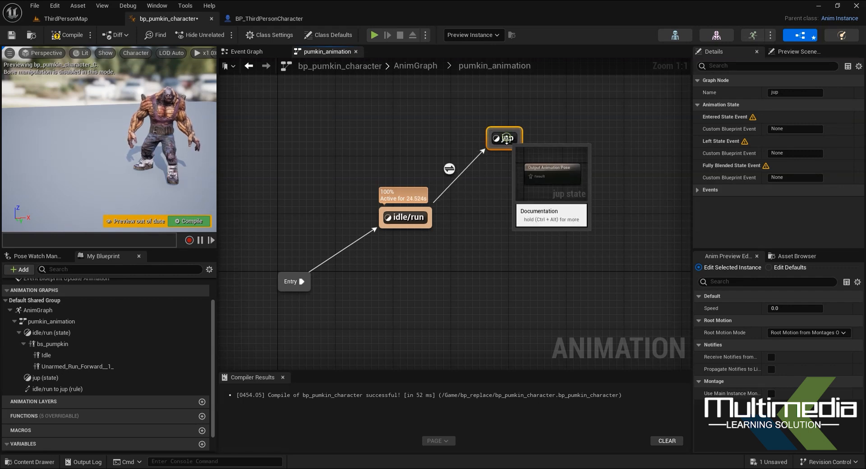
pyautogui.doubleClick(508, 138)
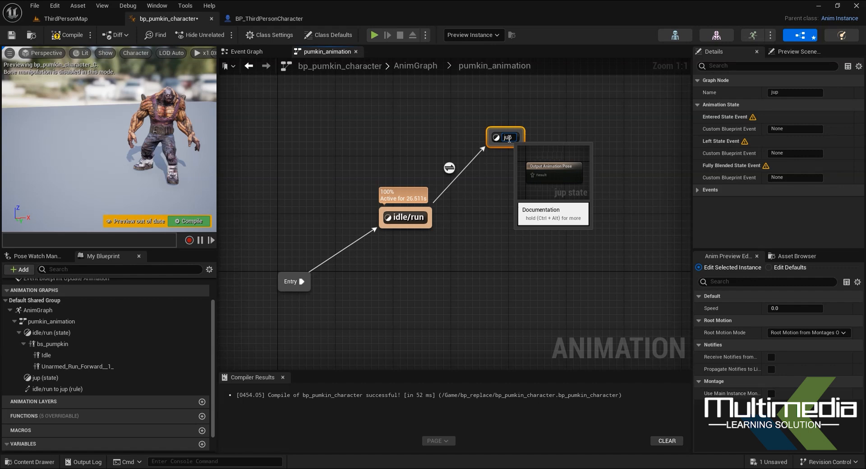
pyautogui.write('m')
pyautogui.press('Return')
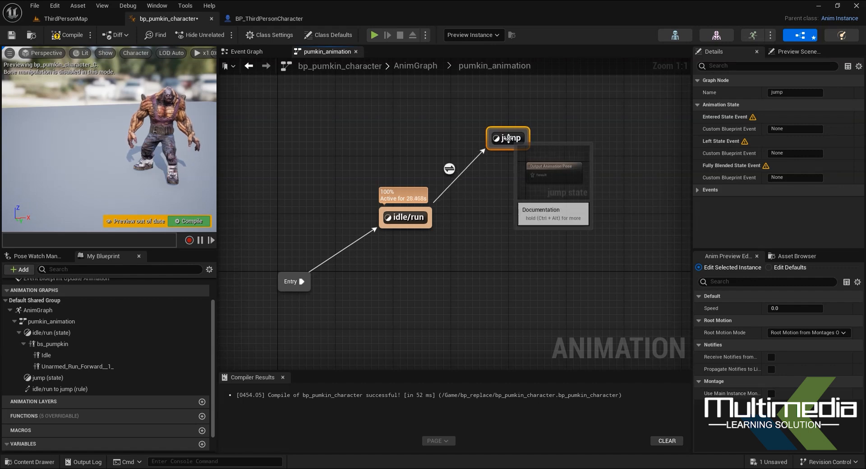
# Inside the jump state, add the Jump animation sequence node and connect it to Output Animation Pose
pyautogui.moveTo(516, 218); pyautogui.dragTo(441, 269, button='right')
pyautogui.doubleClick(437, 190)
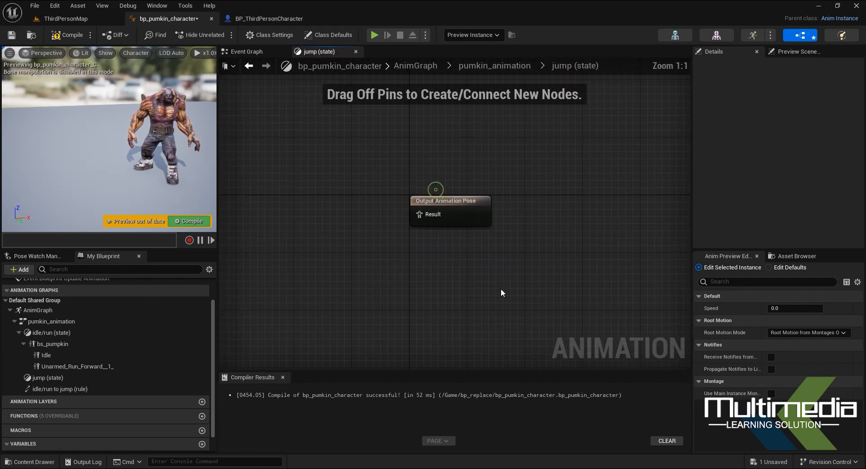
pyautogui.rightClick(361, 286)
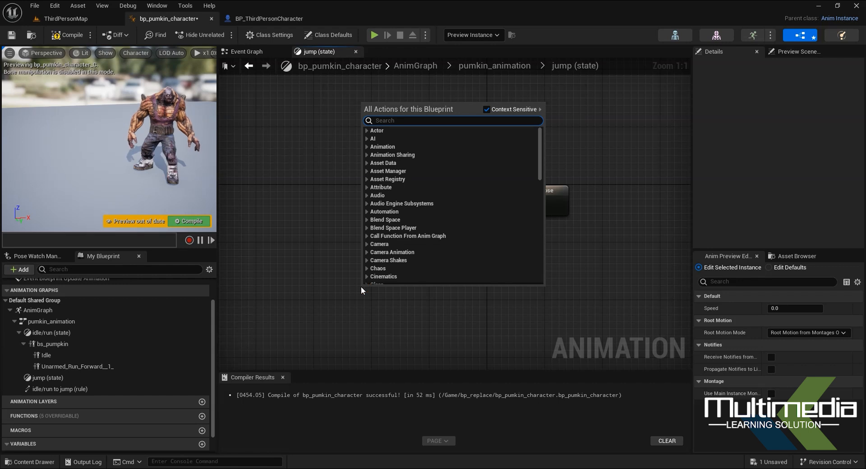
pyautogui.write('jump')
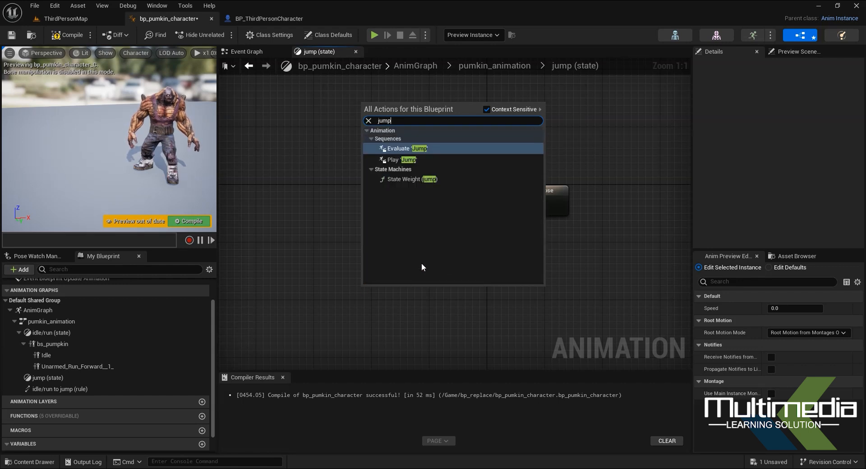
pyautogui.click(406, 148)
pyautogui.moveTo(426, 300); pyautogui.dragTo(573, 168)
# Add a return transition from jump to idle/run in the state machine and open the idle/run to jump rule
pyautogui.click(497, 66)
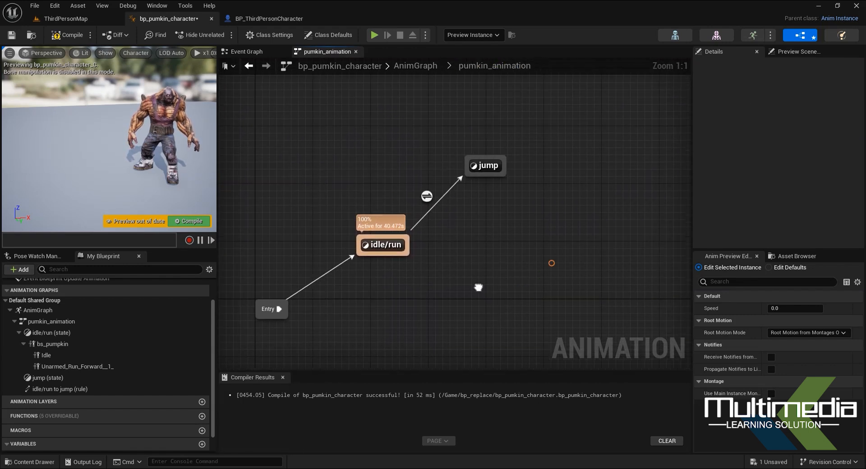
pyautogui.moveTo(474, 179); pyautogui.dragTo(400, 253)
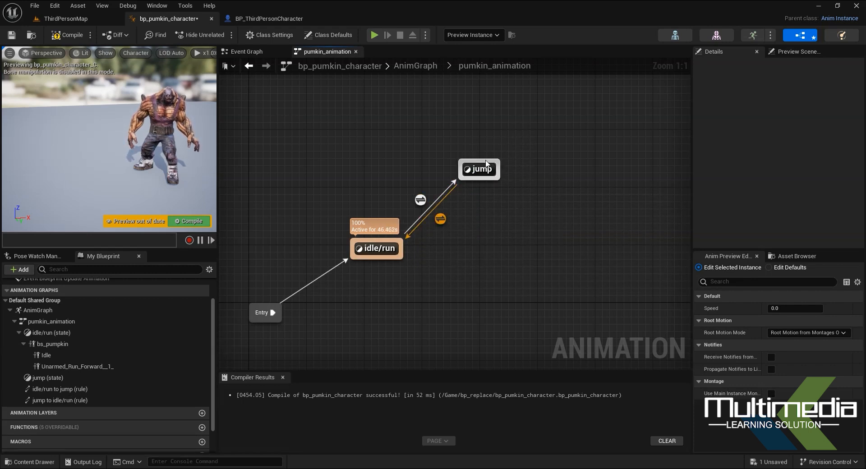
pyautogui.doubleClick(422, 201)
pyautogui.rightClick(354, 251)
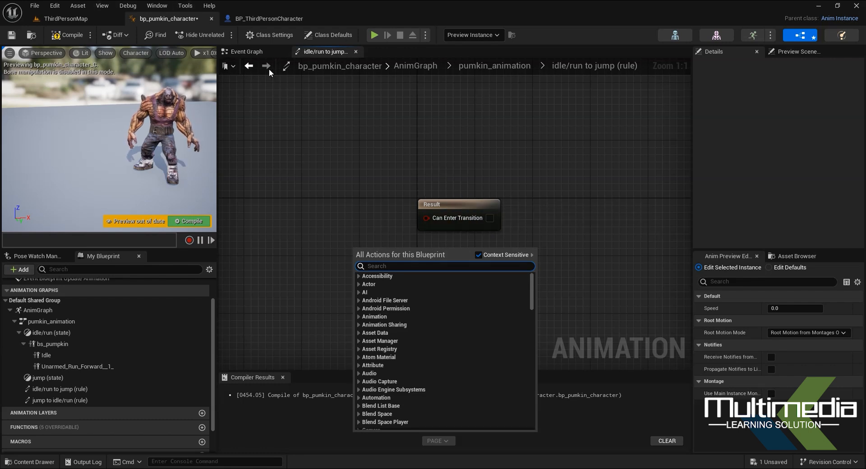
# In the Event Graph, add a Get Movement Component node fed by Try Get Pawn Owner's return value
pyautogui.click(255, 54)
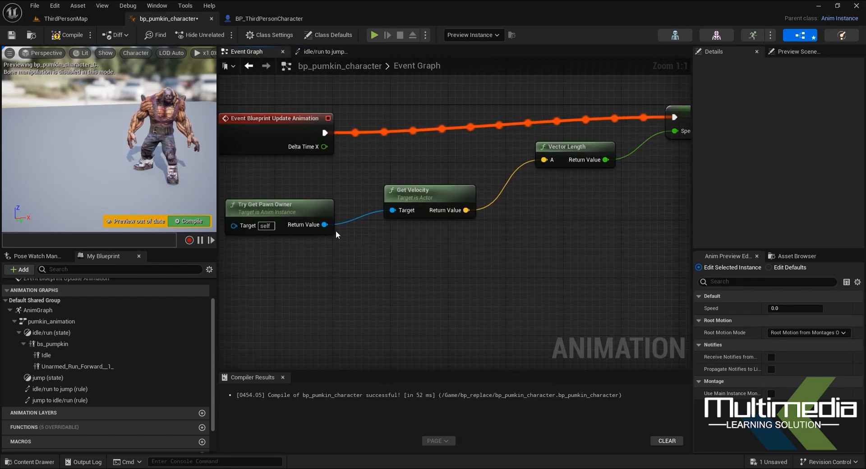
pyautogui.click(293, 205)
pyautogui.moveTo(583, 282); pyautogui.dragTo(596, 301, button='right')
pyautogui.moveTo(323, 261); pyautogui.dragTo(400, 314)
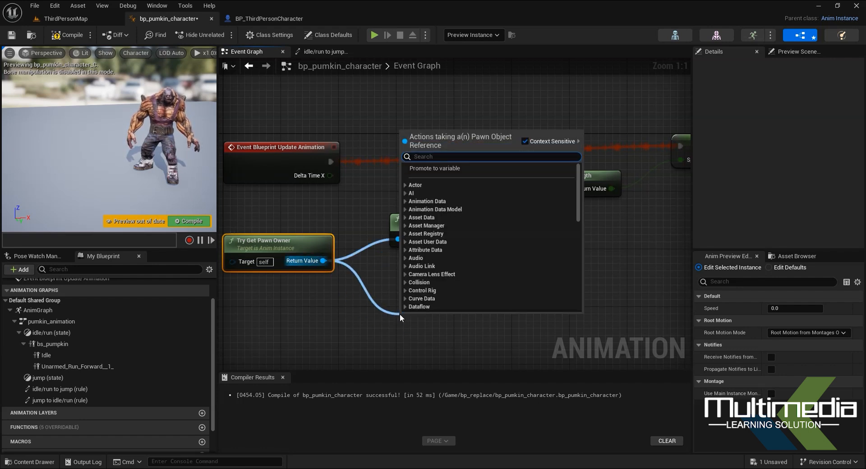
pyautogui.write('movemen')
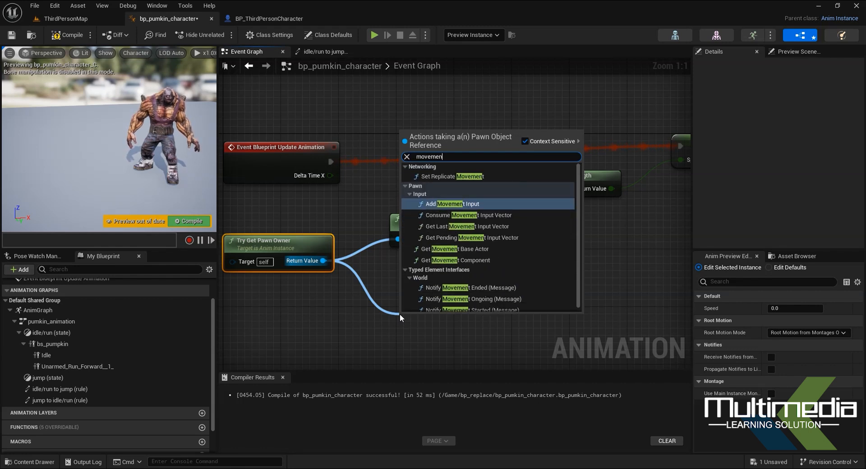
pyautogui.click(472, 260)
pyautogui.moveTo(547, 287); pyautogui.dragTo(446, 257, button='right')
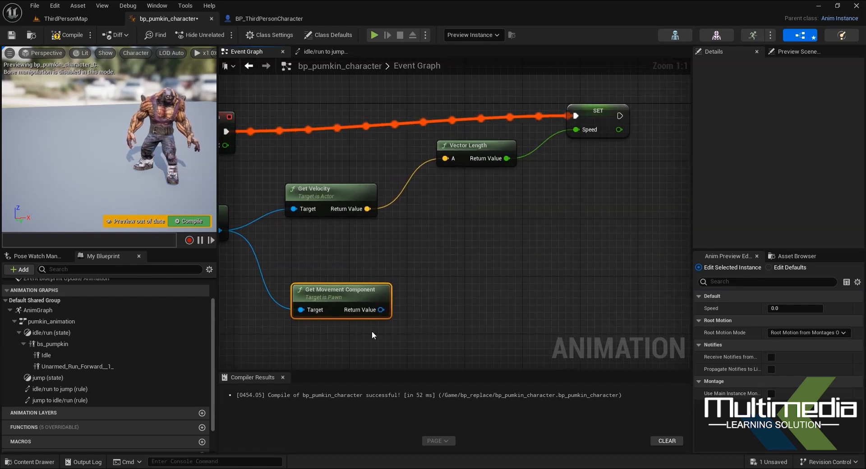
# Add an Is Falling node targeting the return value of Get Movement Component
pyautogui.moveTo(382, 310); pyautogui.dragTo(500, 258)
pyautogui.write('is')
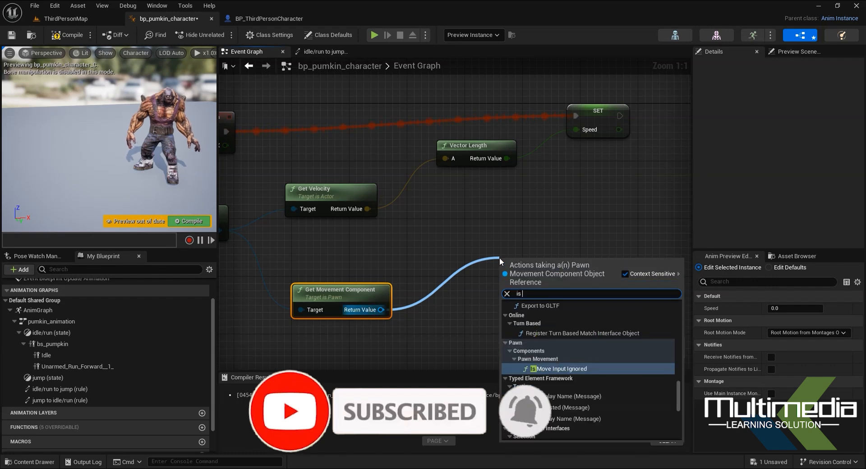
pyautogui.write(' fal')
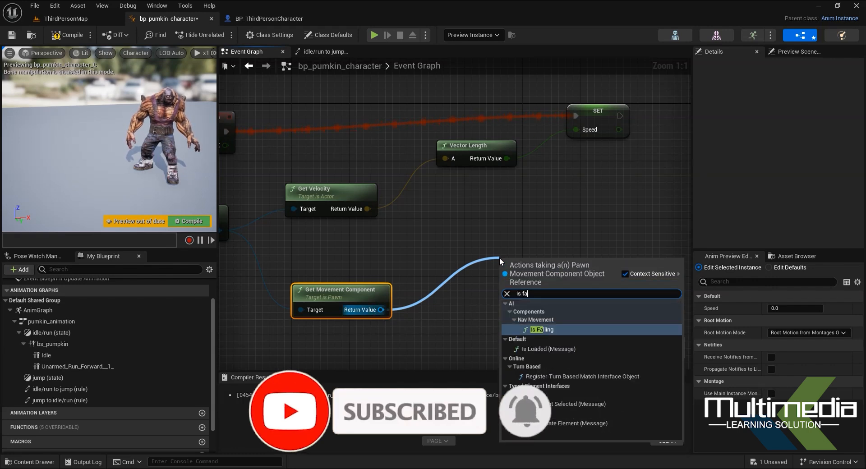
pyautogui.click(544, 329)
# Promote Is Falling's return value to a Boolean variable and name it isinair
pyautogui.moveTo(546, 184); pyautogui.dragTo(463, 187, button='right')
pyautogui.moveTo(486, 271); pyautogui.dragTo(573, 213)
pyautogui.click(607, 233)
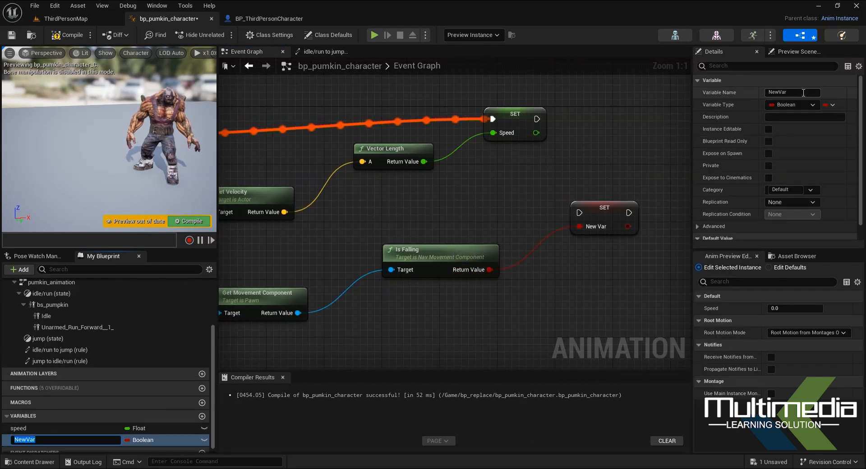
pyautogui.click(638, 73)
pyautogui.click(792, 92)
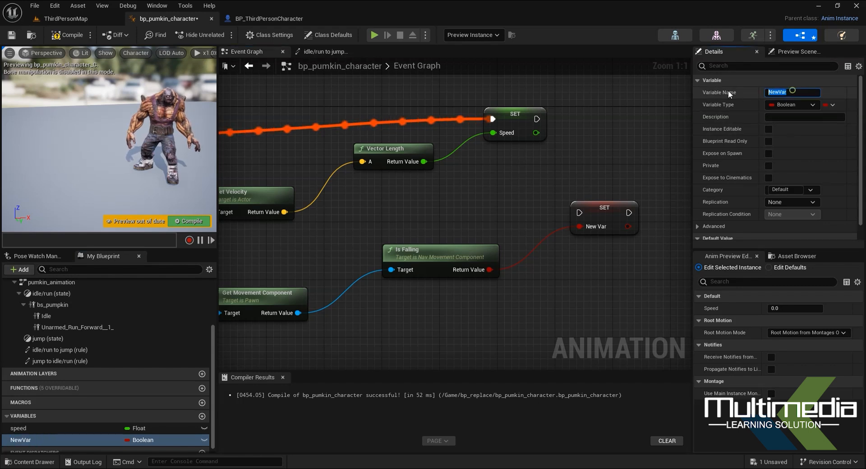
pyautogui.write('isina')
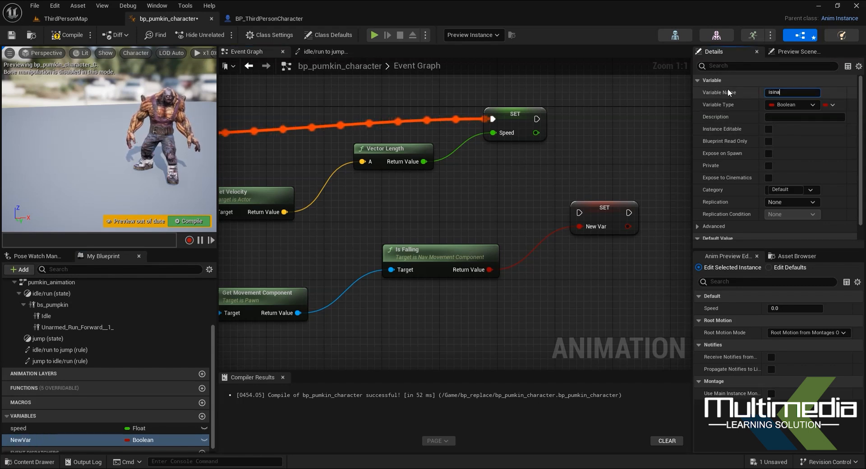
pyautogui.write('ir')
pyautogui.press('Return')
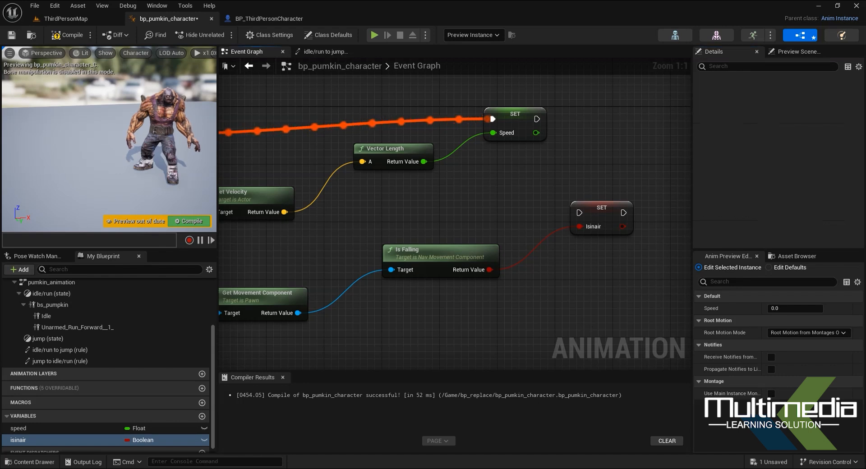
# Connect the Speed SET node's execution output to the Isinair SET node and compile the blueprint
pyautogui.moveTo(576, 319); pyautogui.dragTo(524, 329, button='right')
pyautogui.moveTo(485, 131); pyautogui.dragTo(564, 216)
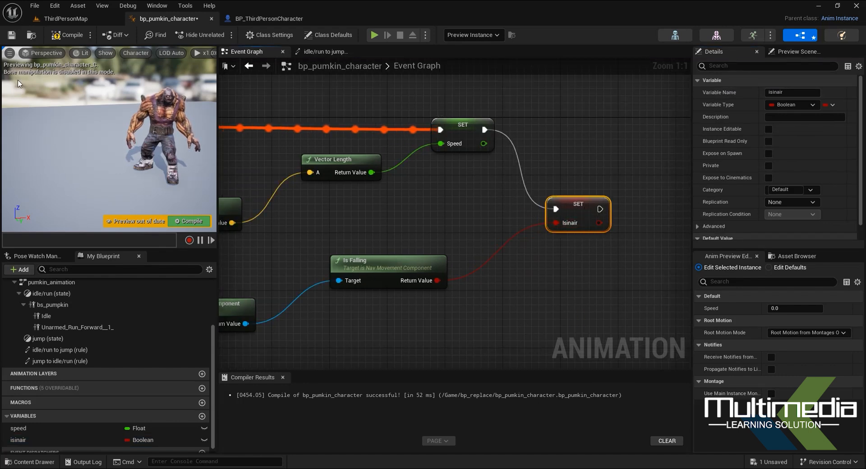
pyautogui.click(60, 38)
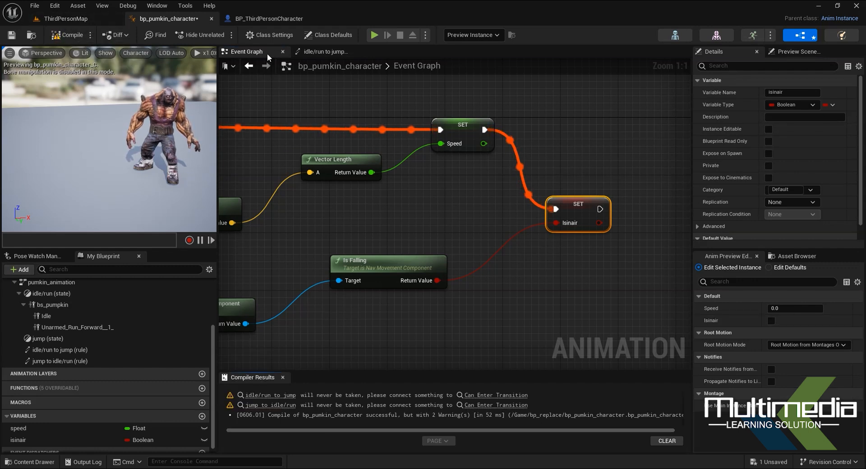
# In the idle/run to jump rule, add a Get isinair node and connect it to Can Enter Transition
pyautogui.click(325, 52)
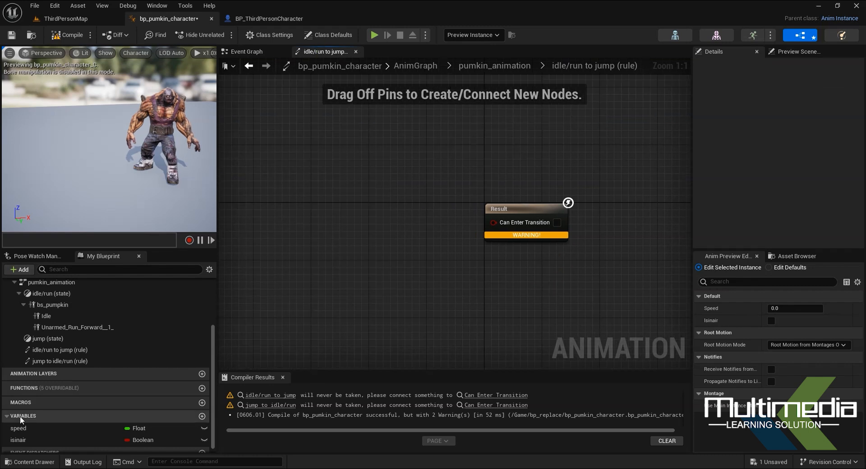
pyautogui.moveTo(10, 442); pyautogui.dragTo(333, 275)
pyautogui.click(357, 291)
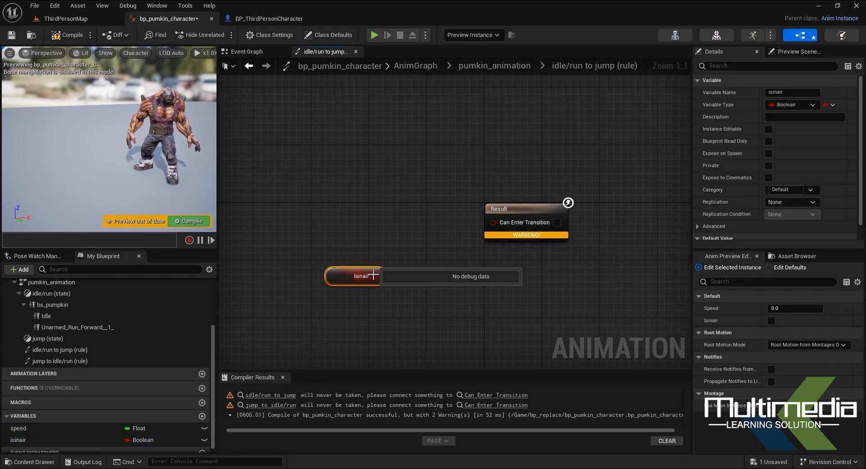
pyautogui.moveTo(374, 277); pyautogui.dragTo(503, 194)
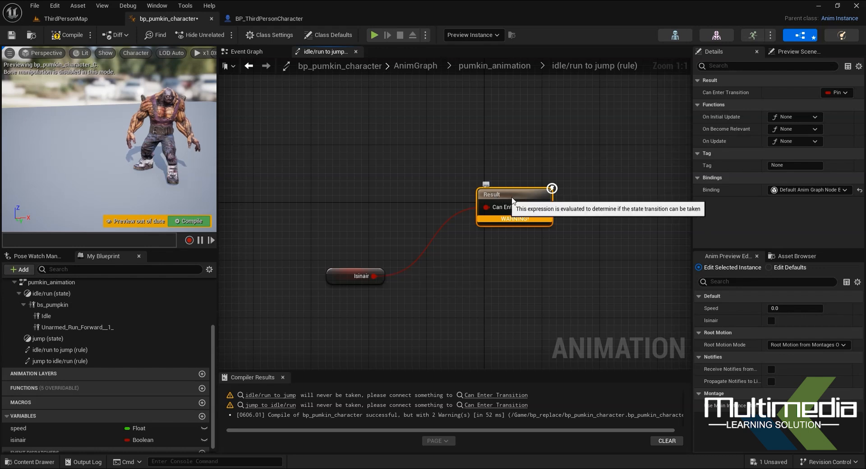
pyautogui.moveTo(501, 195); pyautogui.dragTo(515, 195)
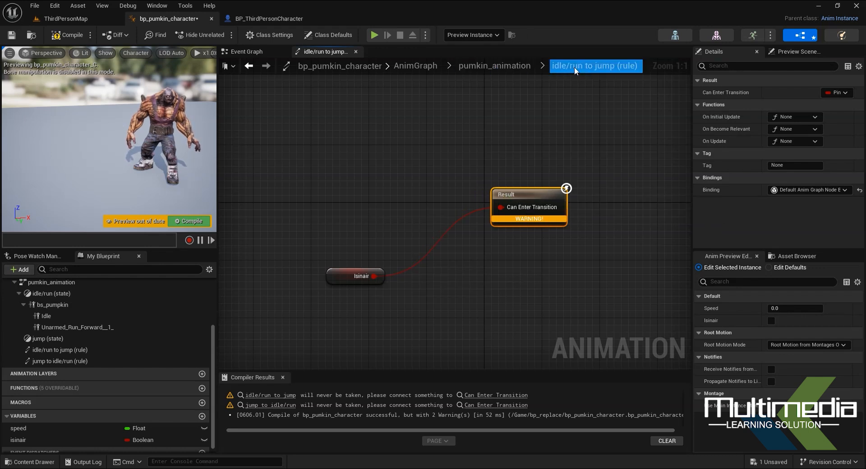
# In the jump to idle/run rule, add a Get isinair node and connect it to a new NOT Boolean node
pyautogui.click(518, 69)
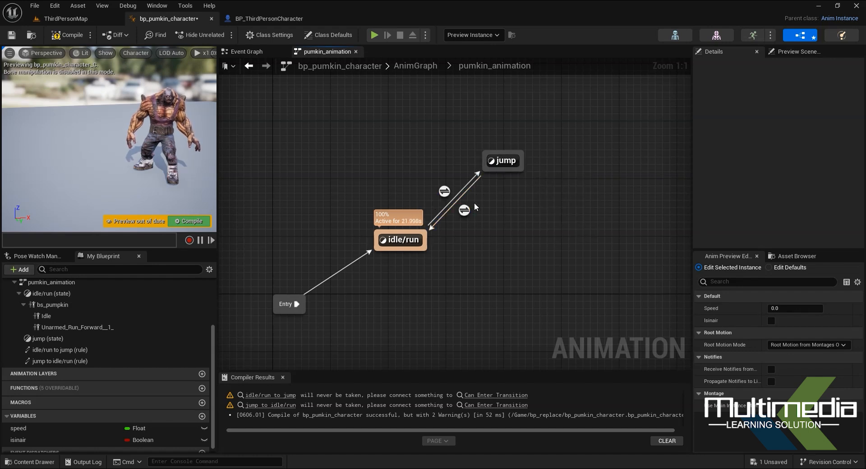
pyautogui.doubleClick(464, 210)
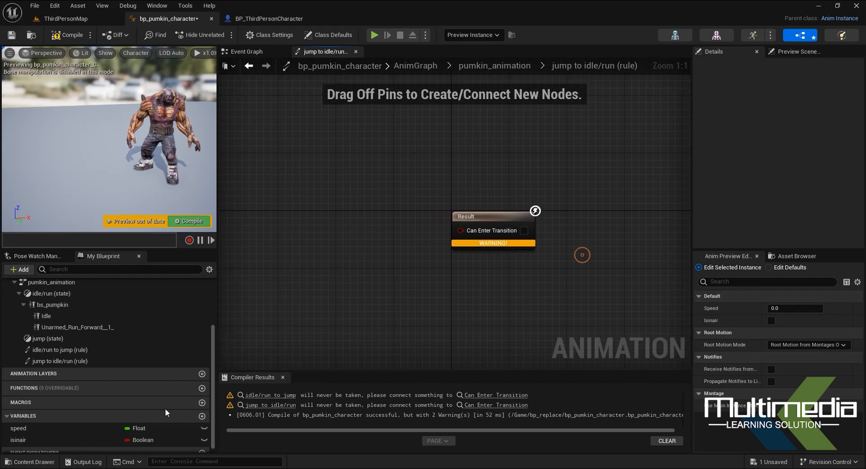
pyautogui.moveTo(45, 440); pyautogui.dragTo(289, 298)
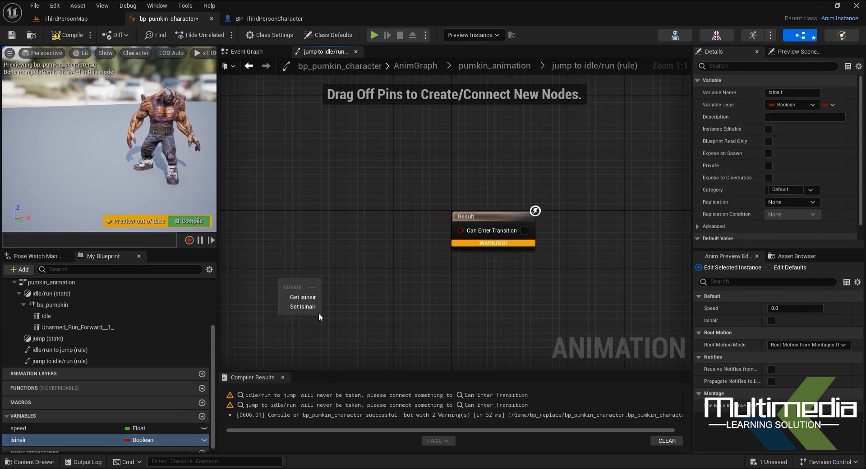
pyautogui.click(301, 298)
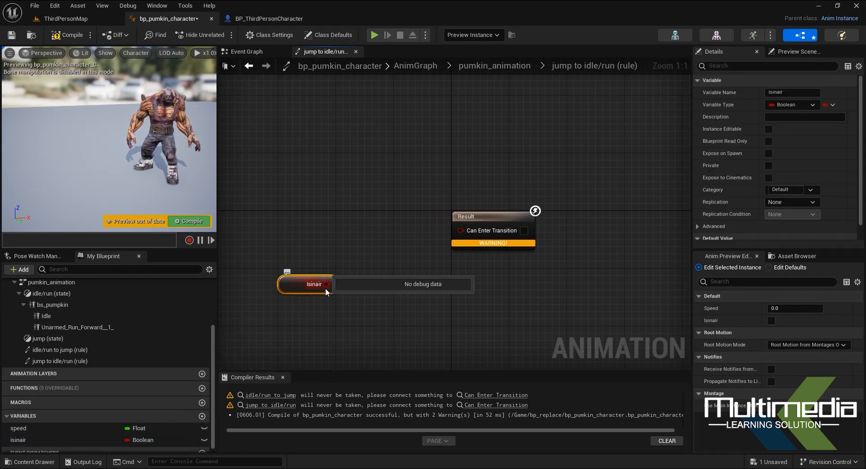
pyautogui.moveTo(326, 284); pyautogui.dragTo(397, 279)
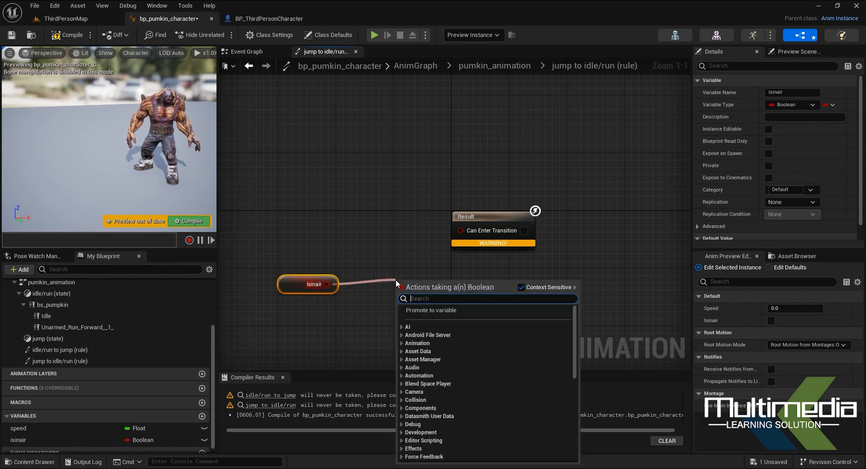
pyautogui.write('not boo')
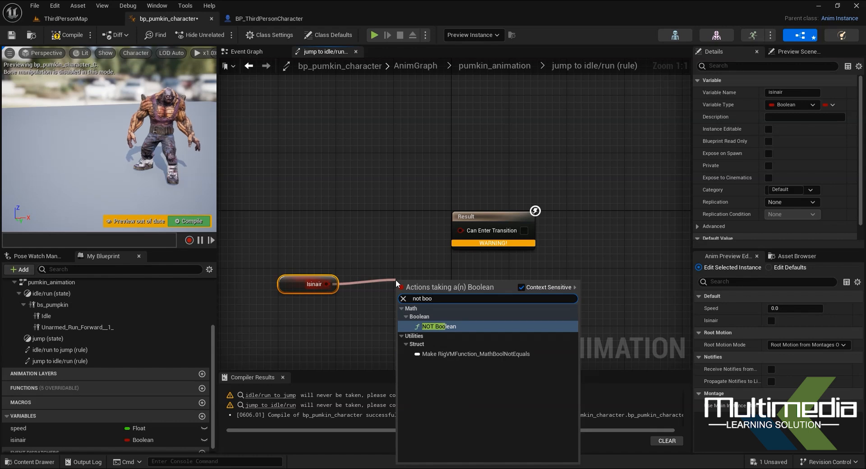
pyautogui.click(426, 327)
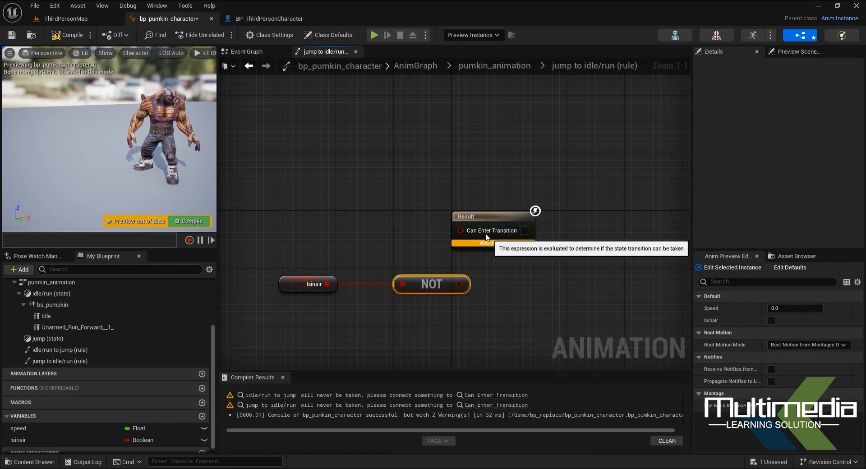
# Connect the NOT output to Can Enter Transition, tidy the node placement, and compile the blueprint
pyautogui.moveTo(483, 219); pyautogui.dragTo(517, 227)
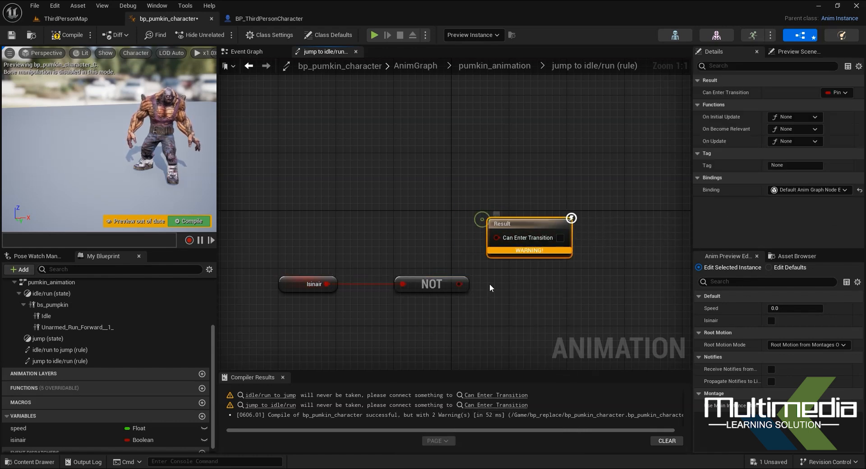
pyautogui.moveTo(460, 284); pyautogui.dragTo(497, 238)
pyautogui.moveTo(428, 285); pyautogui.dragTo(414, 285)
pyautogui.moveTo(525, 222); pyautogui.dragTo(525, 214)
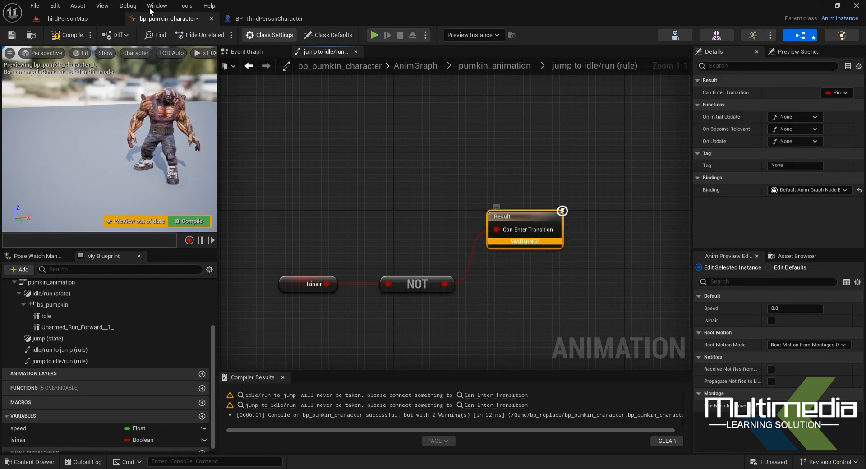
pyautogui.click(67, 34)
# Play the ThirdPersonMap level, test the character's jump several times, and stop the session
pyautogui.click(76, 21)
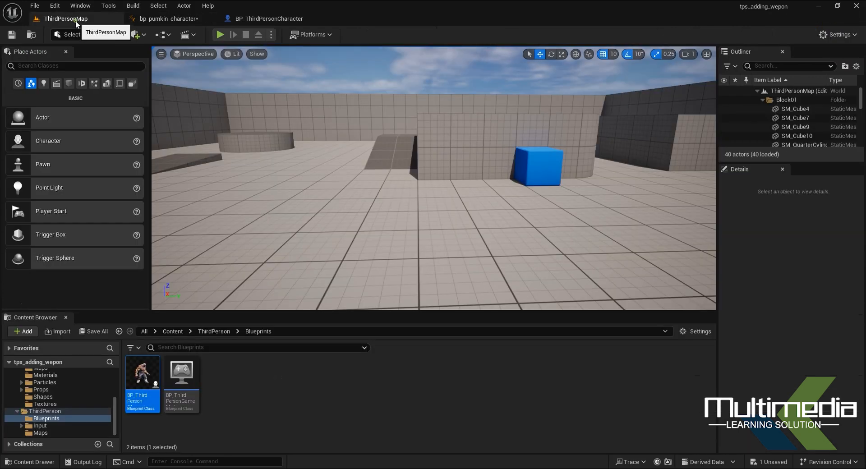
pyautogui.moveTo(487, 267); pyautogui.dragTo(497, 262, button='right')
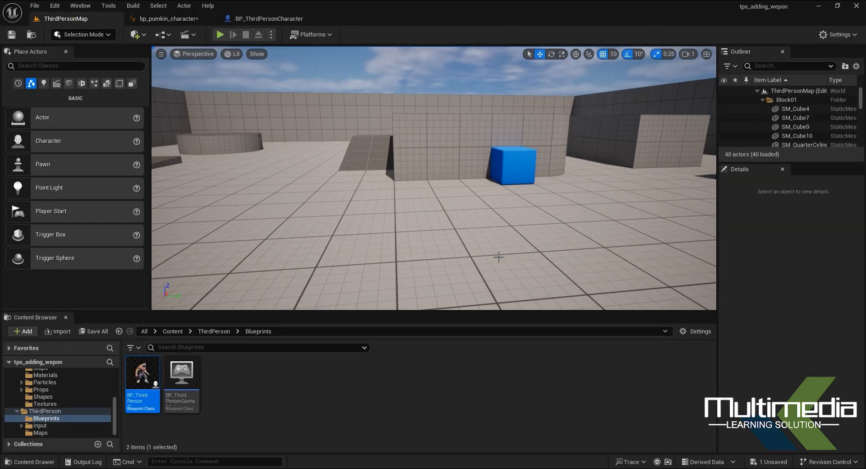
pyautogui.hotkey('alt', 'p')
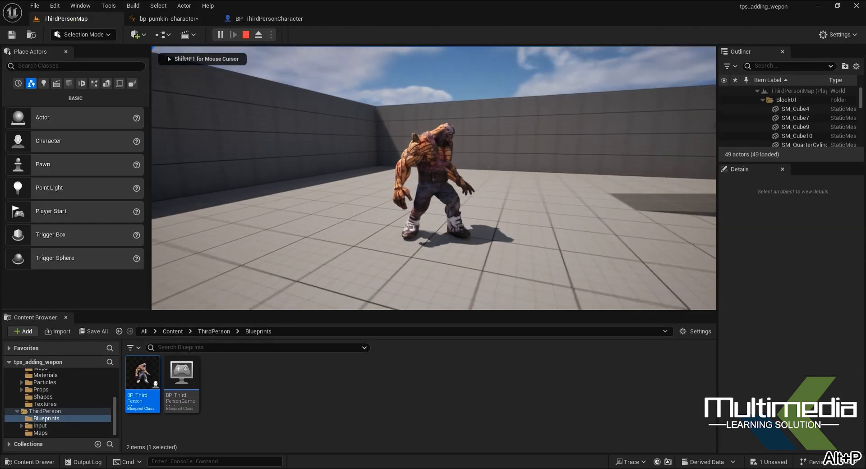
pyautogui.press('space')
pyautogui.press('space')
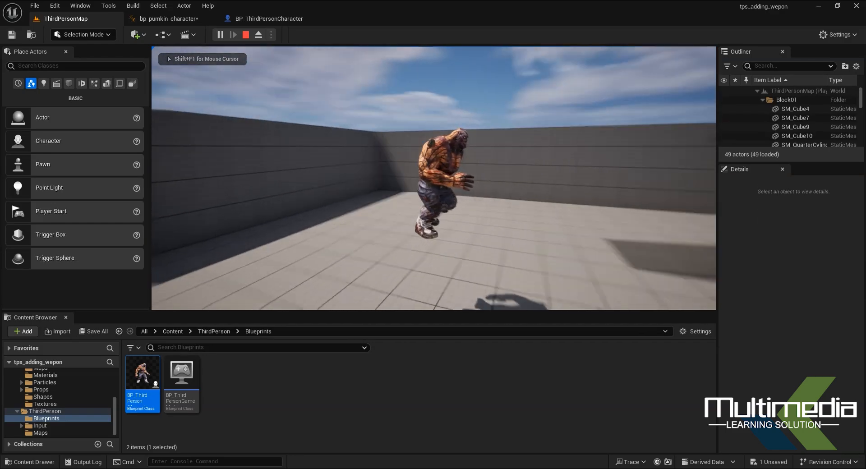
pyautogui.press('space')
pyautogui.press('space')
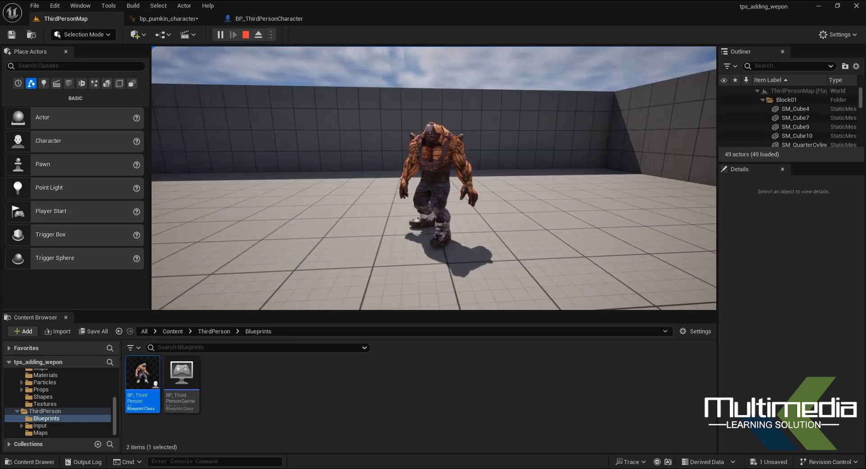
pyautogui.press('Escape')
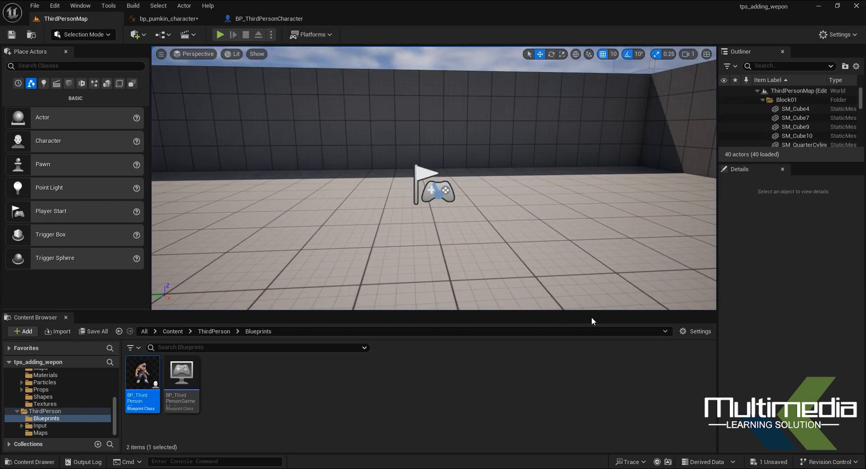
# Go to the project's root Content folder, open Quixel Bridge, and search its assets for "axe"
pyautogui.click(223, 332)
pyautogui.click(176, 331)
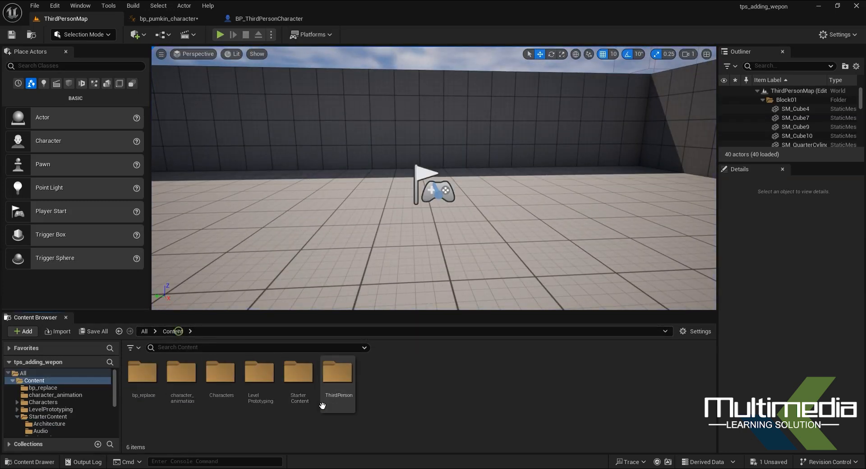
pyautogui.click(136, 35)
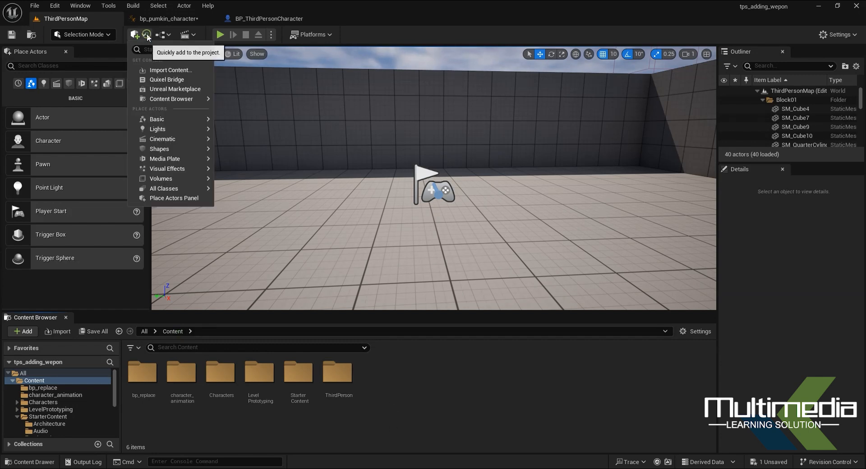
pyautogui.click(172, 79)
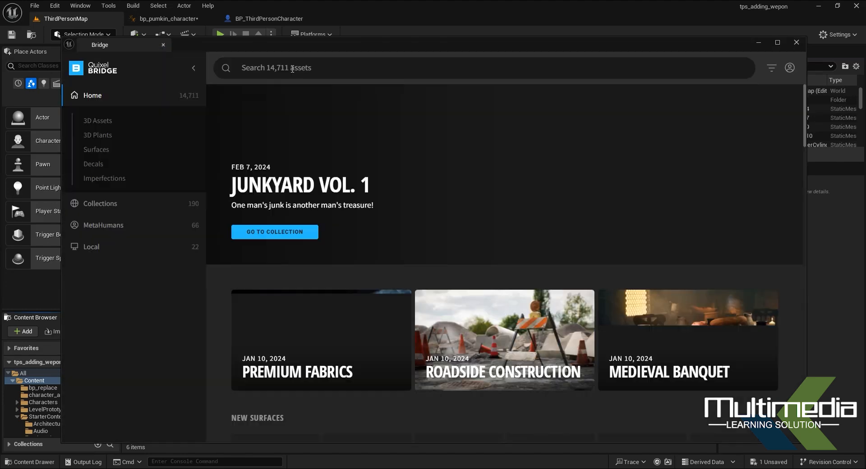
pyautogui.click(292, 69)
pyautogui.write('axe')
pyautogui.press('Return')
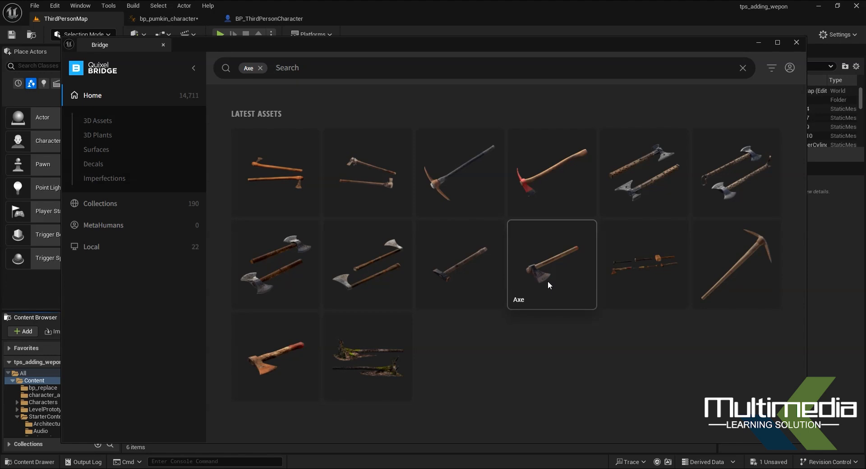
# Choose the Double Headed Axe in Bridge, sign in with Google, download it and add it to the project, and close Bridge
pyautogui.click(732, 192)
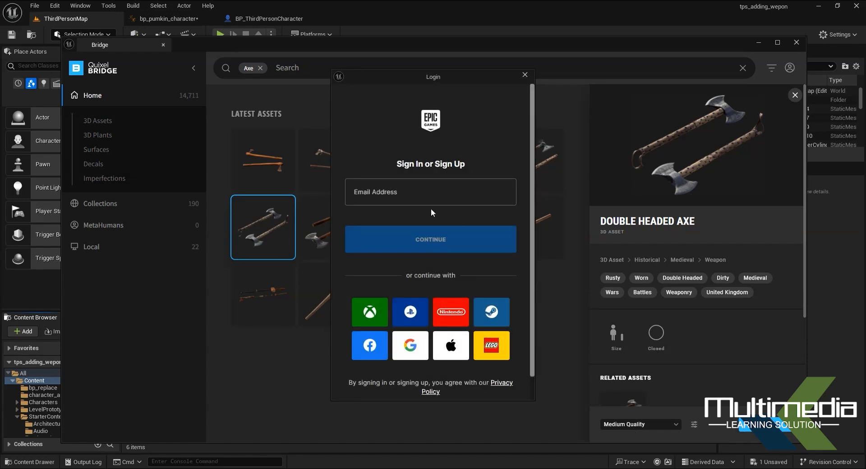
pyautogui.click(416, 345)
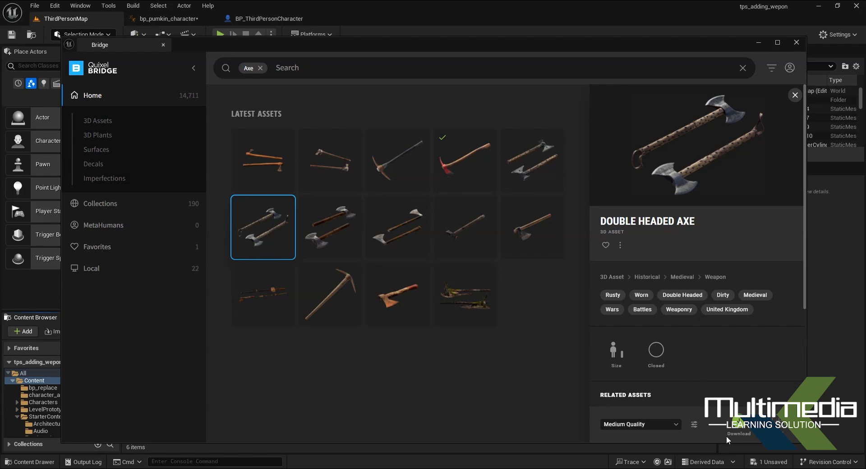
pyautogui.click(745, 427)
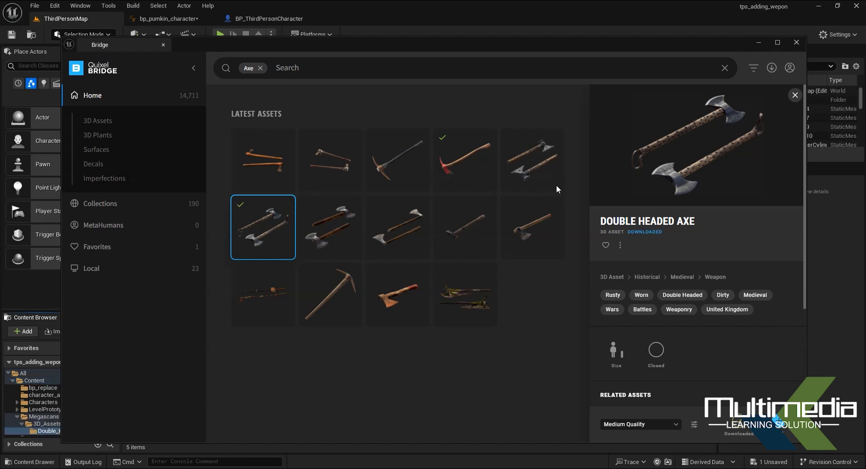
pyautogui.click(795, 45)
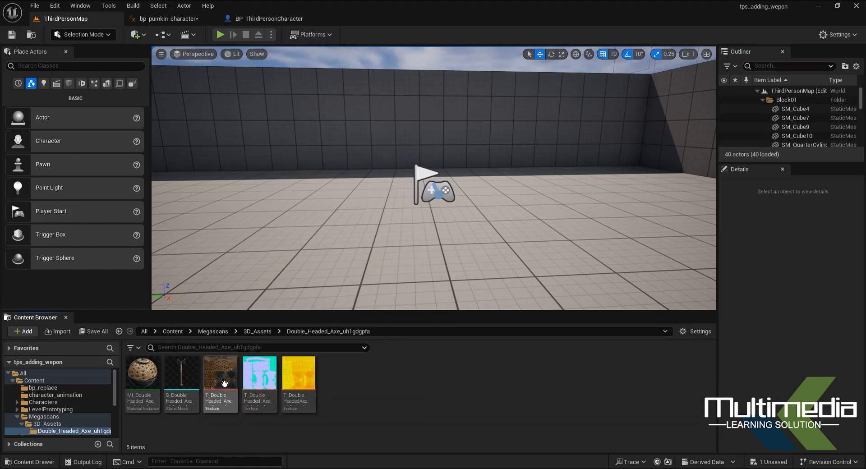
# In the bp_replace folder, create a Blueprint Class with Actor as its parent and name it axe
pyautogui.click(254, 332)
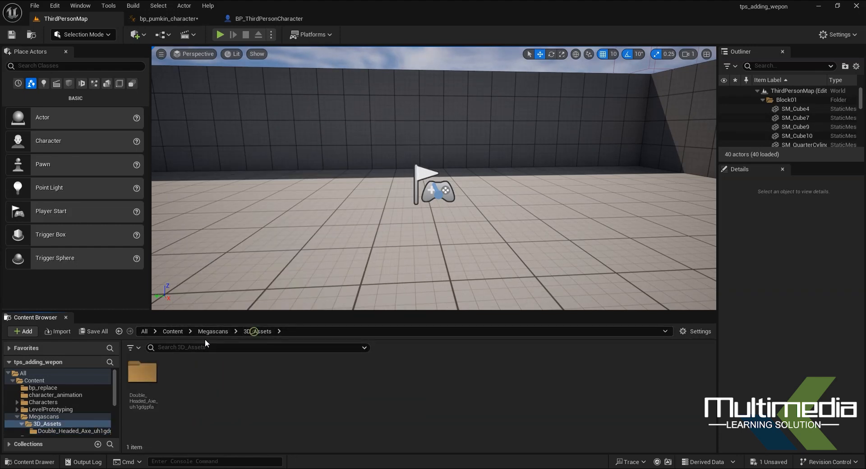
pyautogui.click(209, 333)
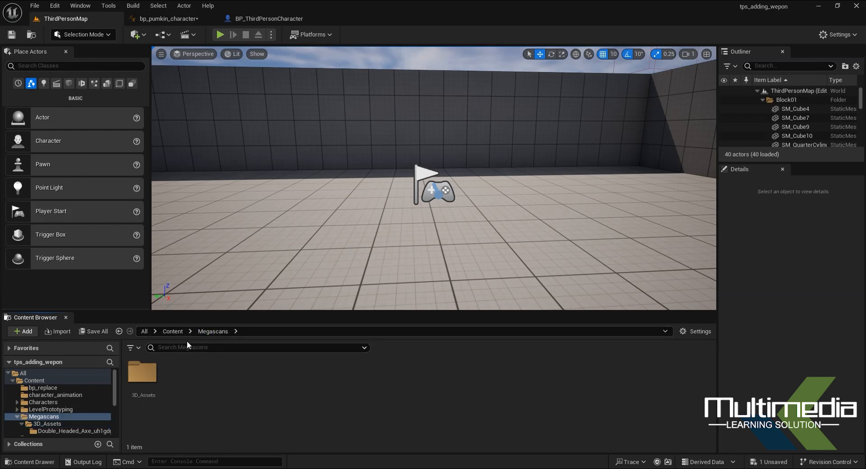
pyautogui.click(173, 332)
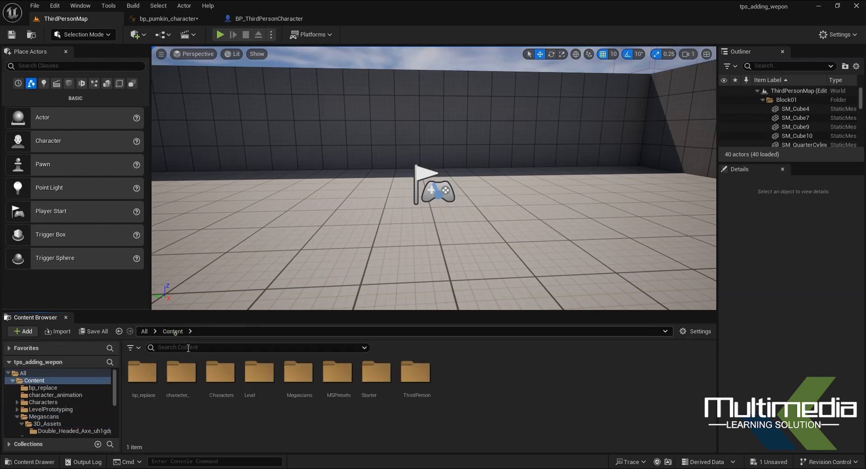
pyautogui.doubleClick(143, 373)
pyautogui.rightClick(211, 382)
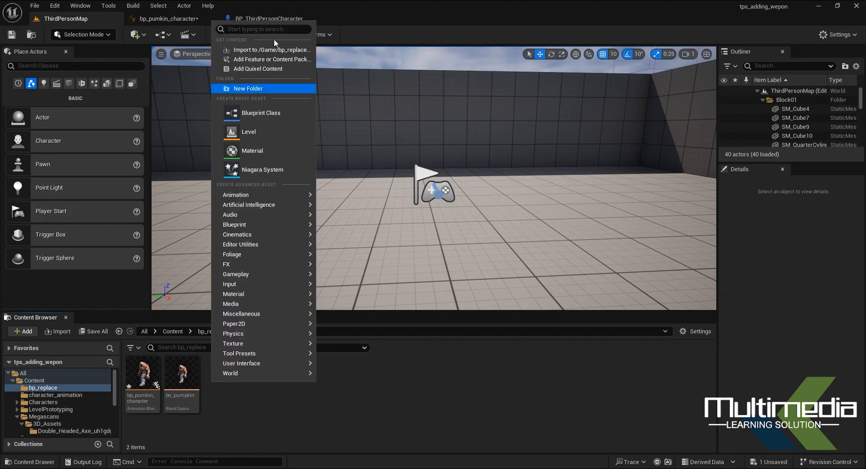
pyautogui.click(257, 115)
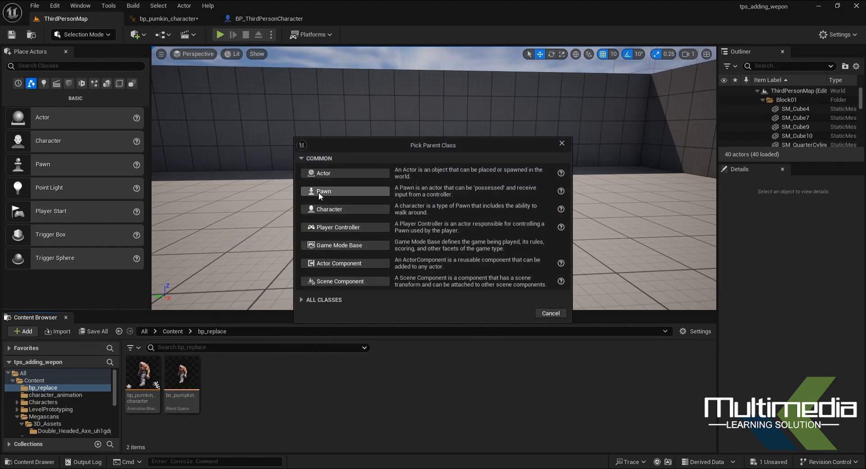
pyautogui.click(323, 175)
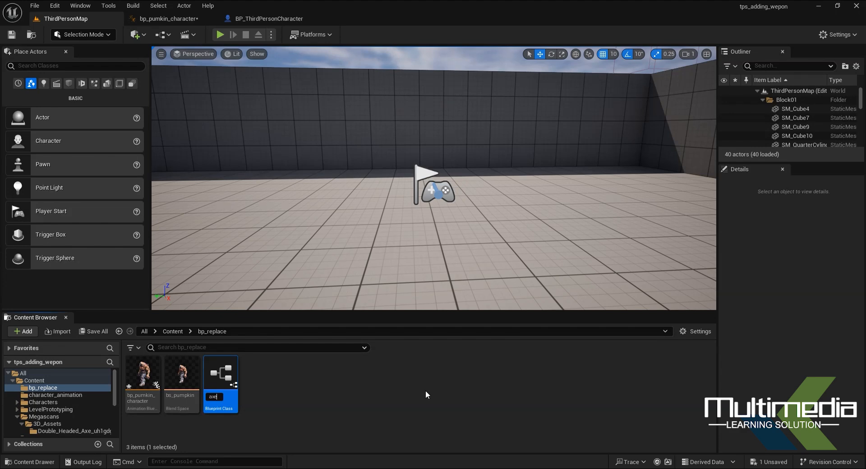
pyautogui.write('axe')
pyautogui.press('Return')
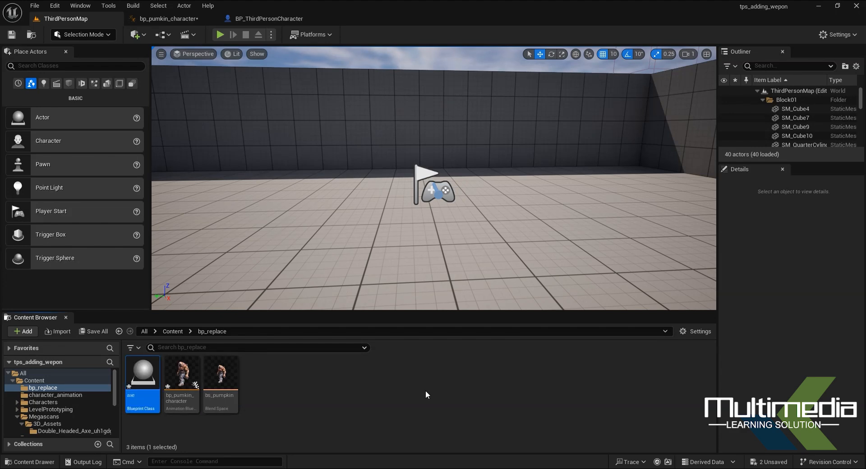
# Open the axe blueprint and add a Static Mesh component named axe
pyautogui.doubleClick(138, 384)
pyautogui.click(22, 64)
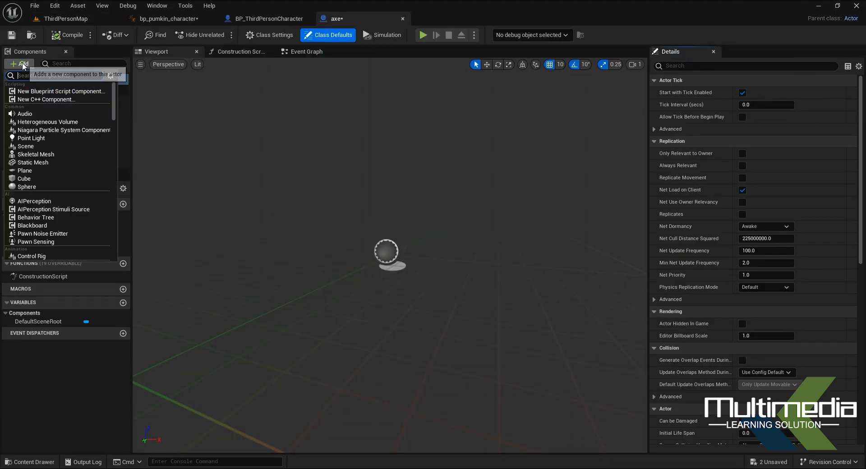
pyautogui.write('static')
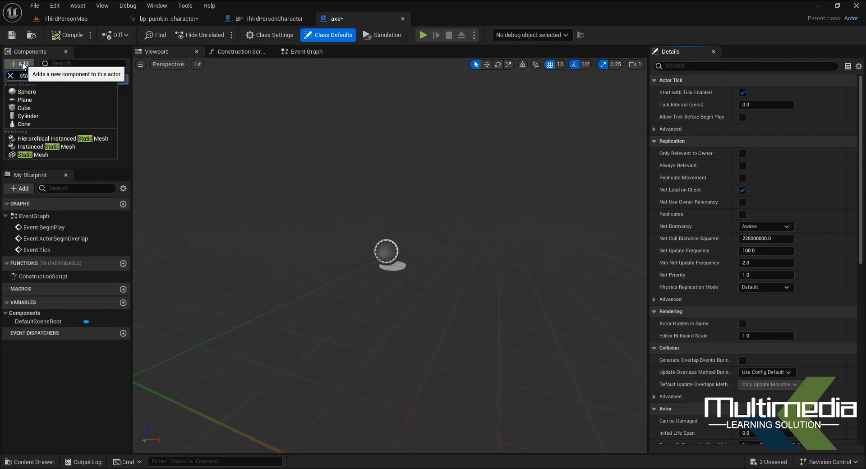
pyautogui.click(32, 155)
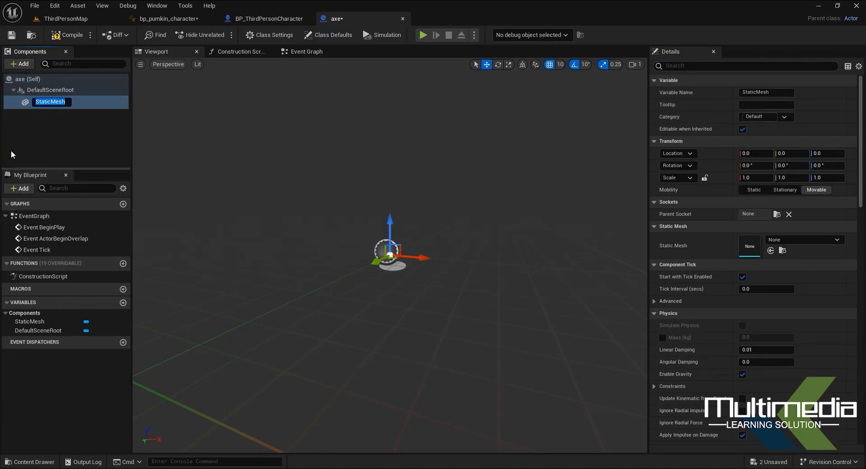
pyautogui.write('ax')
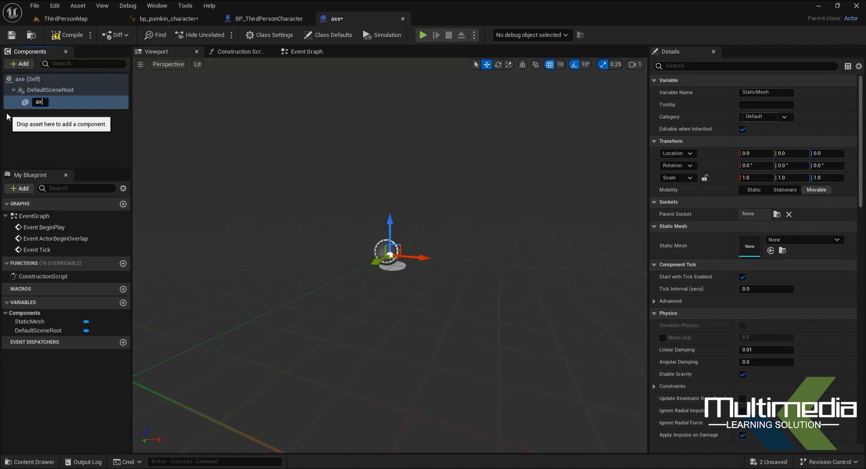
pyautogui.press('Return')
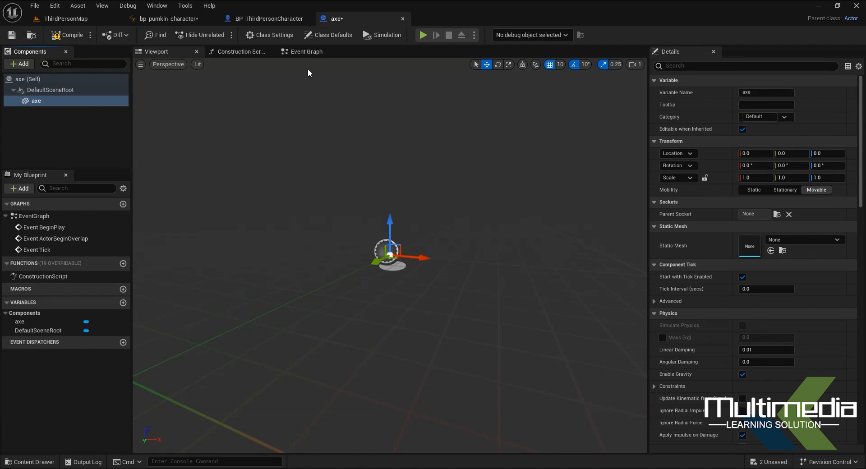
# Assign the S_Double_Headed_Axe static mesh to the axe component
pyautogui.click(791, 240)
pyautogui.scroll(-1, 788, 368)
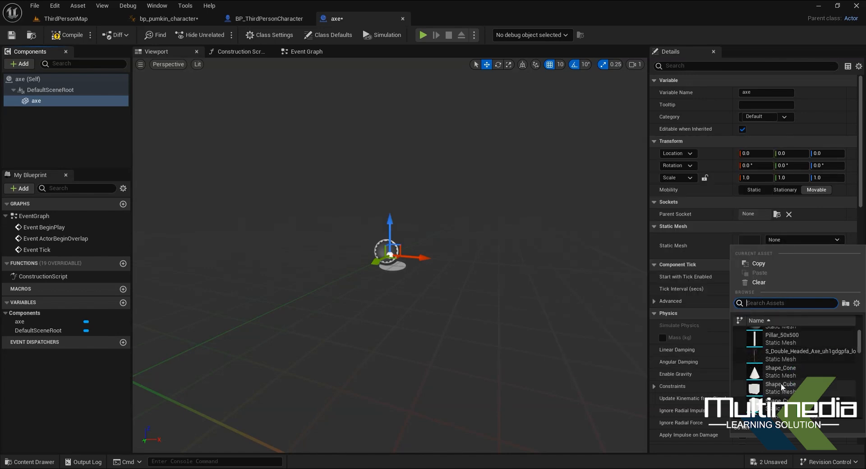
pyautogui.click(766, 354)
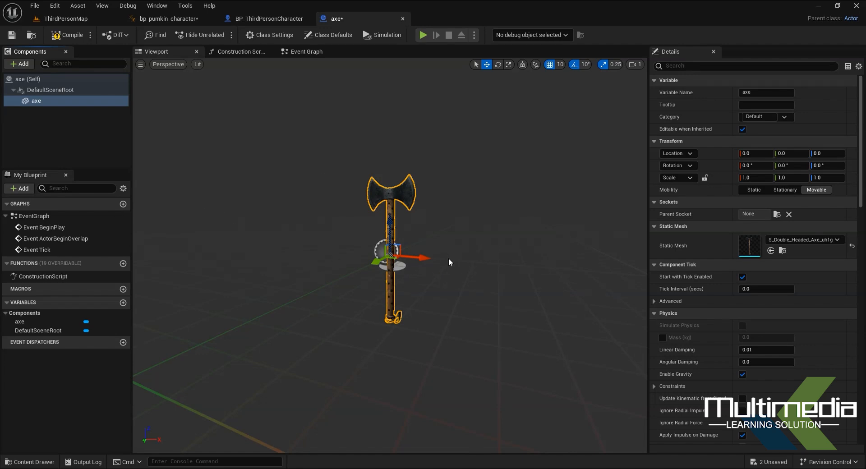
# Close the axe, BP_ThirdPersonCharacter and bp_pumkin_character editors
pyautogui.click(403, 19)
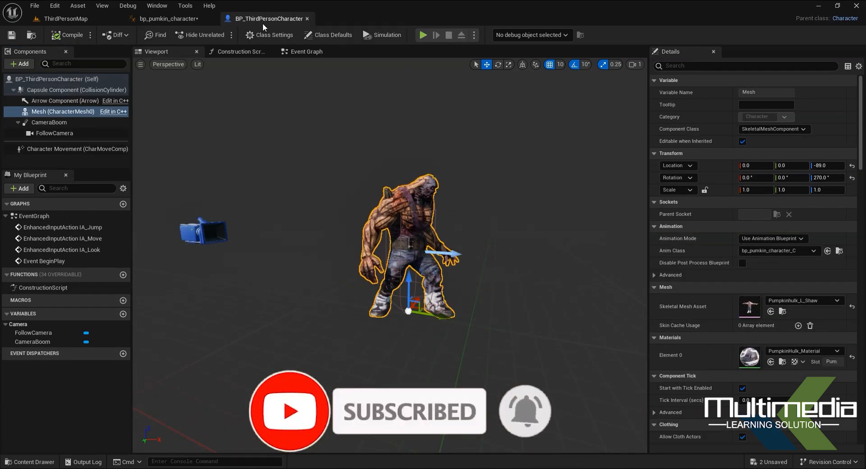
pyautogui.click(308, 18)
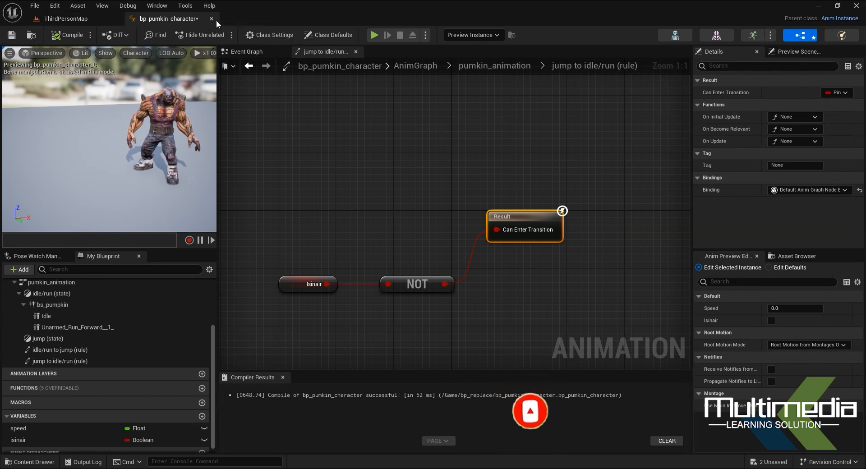
pyautogui.click(212, 18)
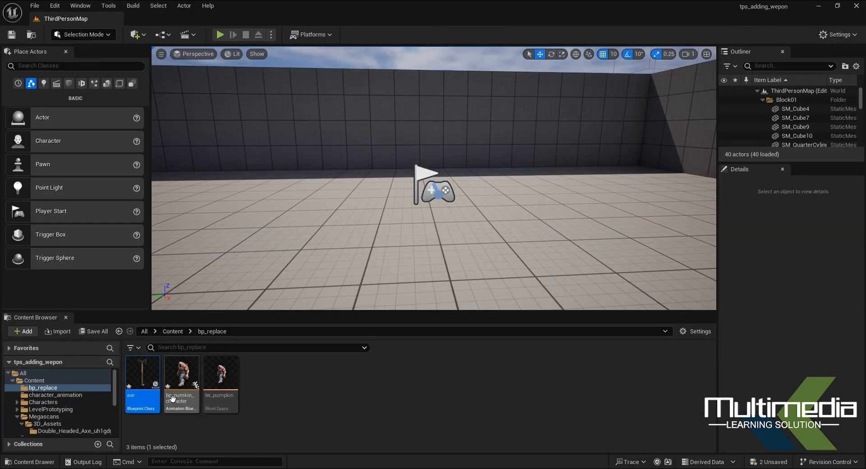
# Open the bs_pumpkin blend space, search its skeleton tree for "right hand", and select the RightHand bone
pyautogui.doubleClick(221, 378)
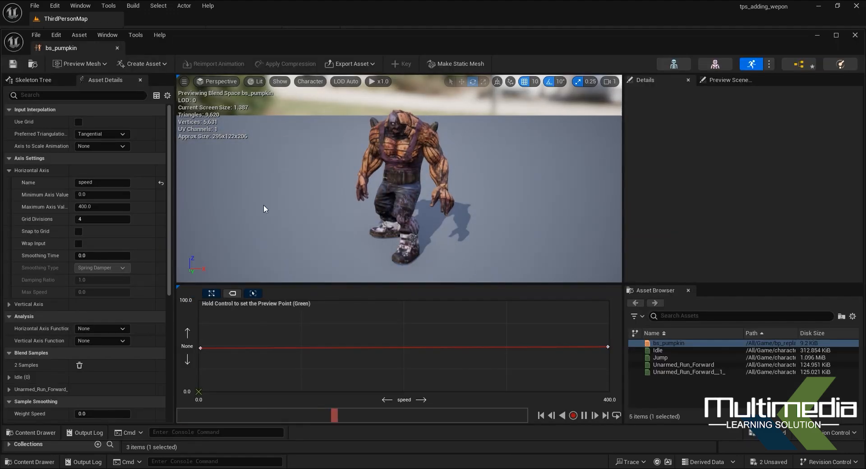
pyautogui.click(34, 80)
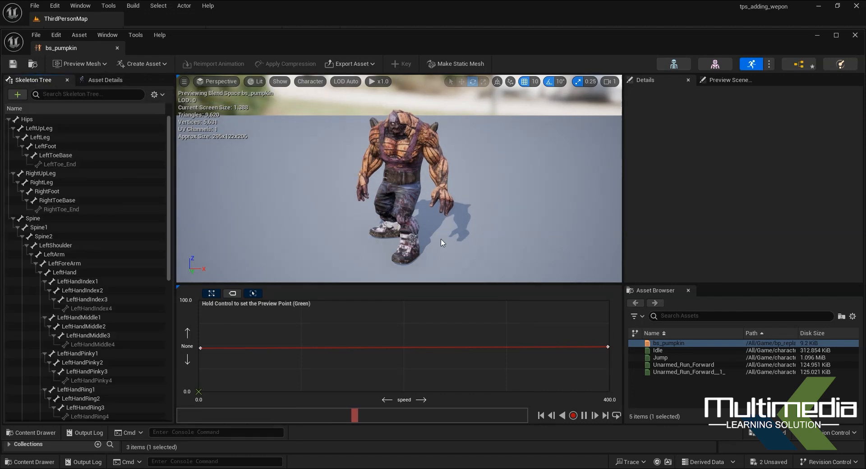
pyautogui.moveTo(443, 230); pyautogui.dragTo(448, 257)
pyautogui.moveTo(448, 257); pyautogui.dragTo(391, 248, button='middle')
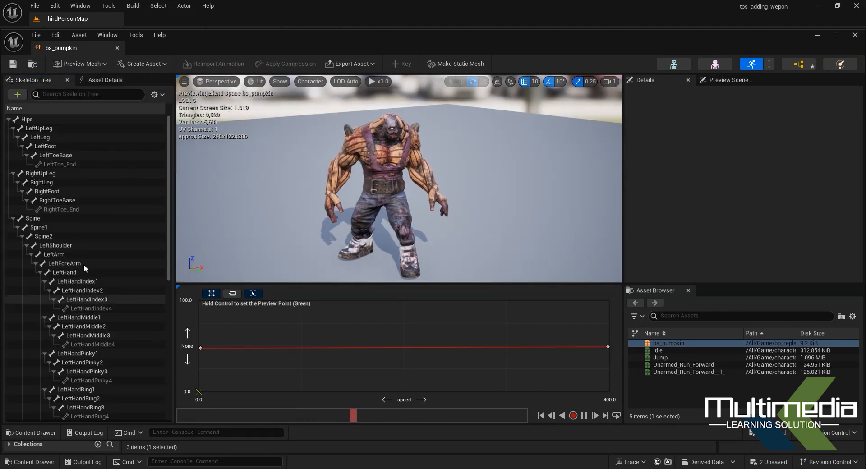
pyautogui.click(51, 93)
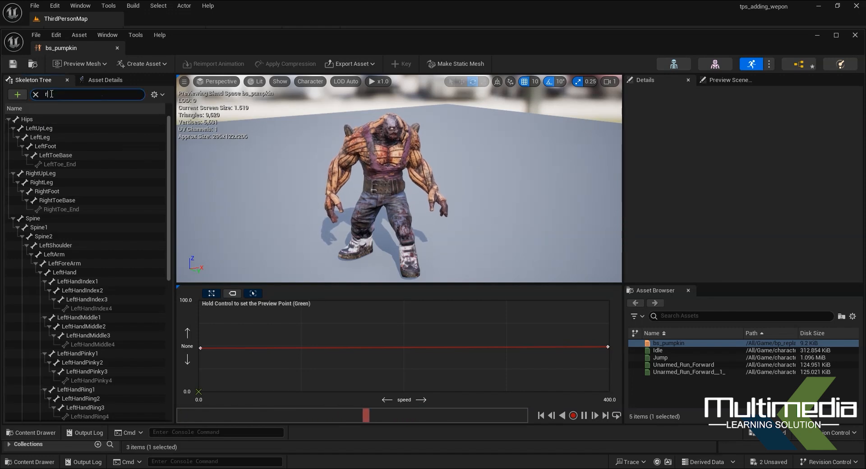
pyautogui.write('right')
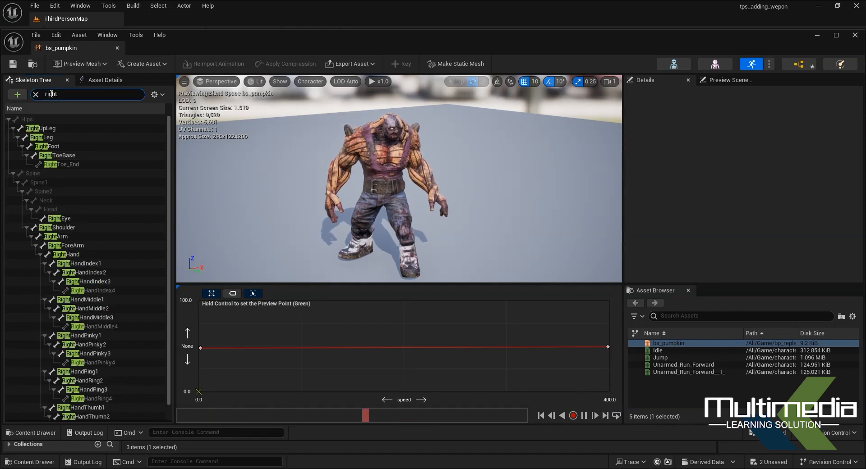
pyautogui.write(' hand')
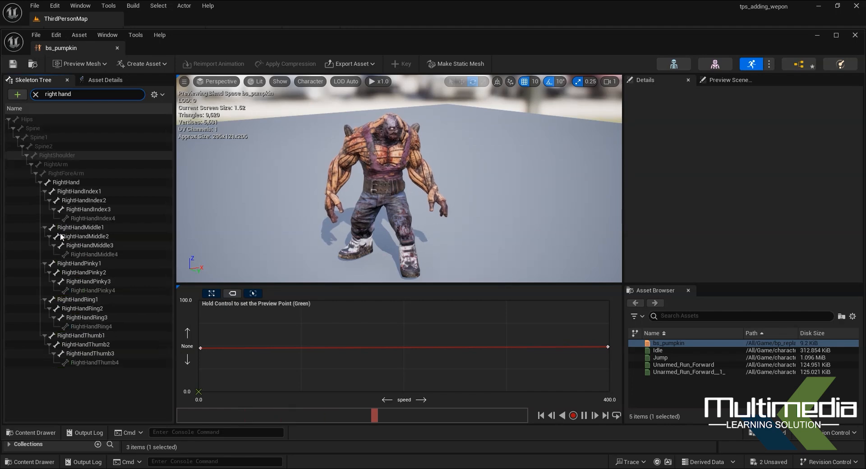
pyautogui.click(72, 186)
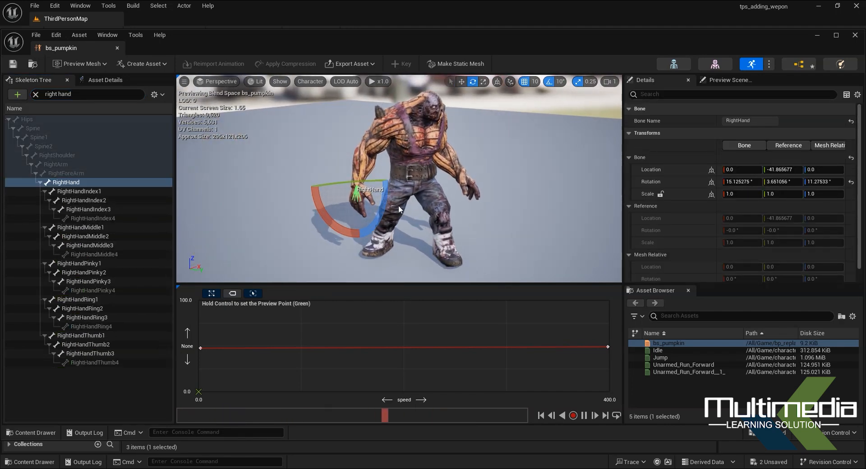
# Add a socket to the RightHand bone
pyautogui.rightClick(69, 185)
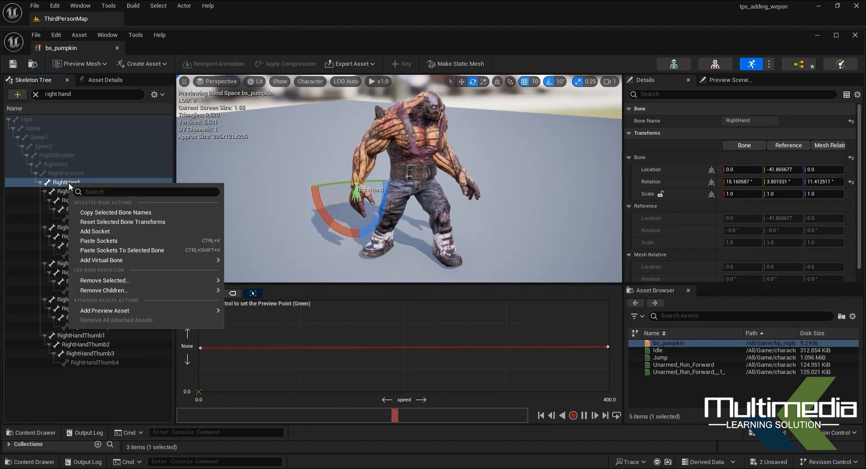
pyautogui.moveTo(97, 265)
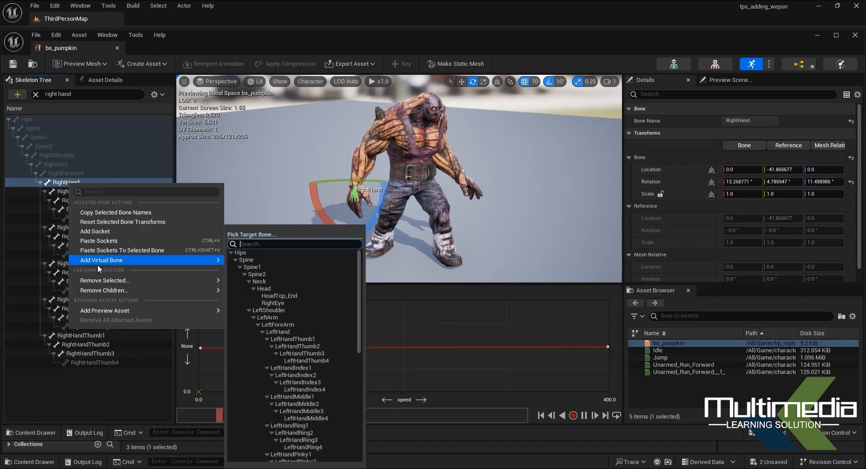
pyautogui.click(96, 231)
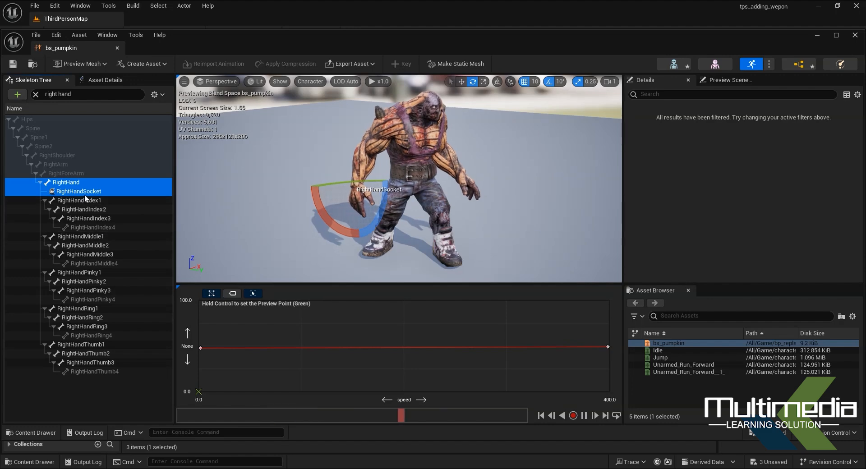
# Rename the new RightHand socket as axe_shocket and copy its name
pyautogui.click(143, 193)
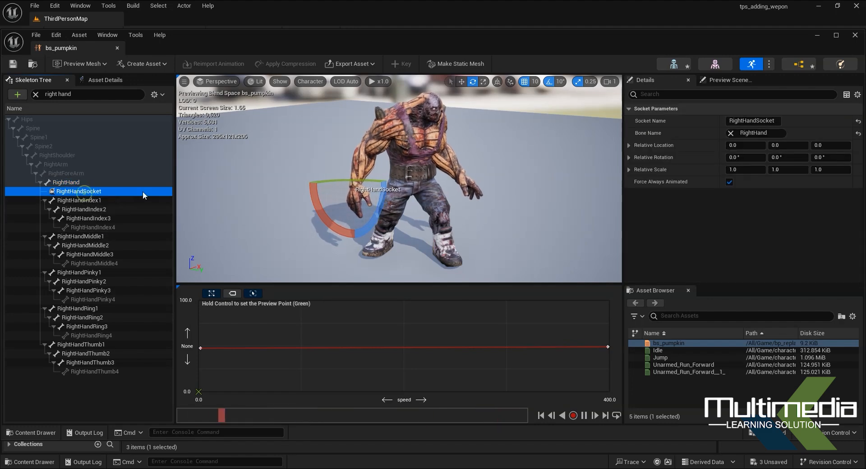
pyautogui.click(777, 121)
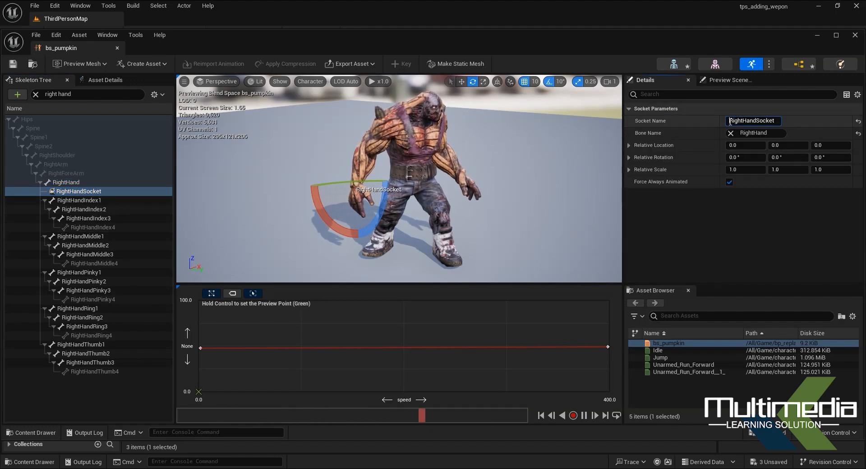
pyautogui.moveTo(730, 121); pyautogui.dragTo(843, 122)
pyautogui.write('axe')
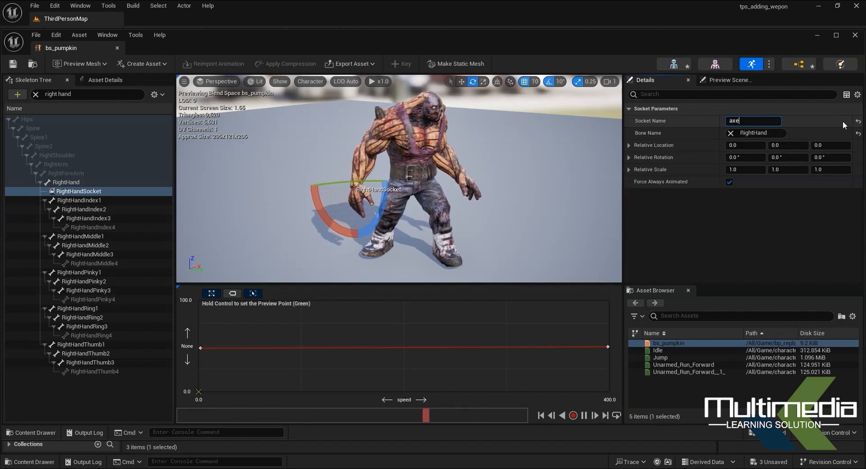
pyautogui.write('_shocket')
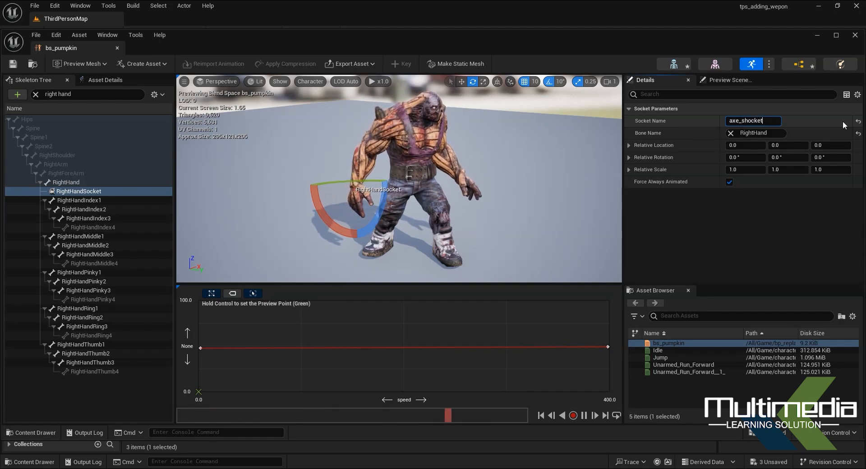
pyautogui.hotkey('ctrl', 'a')
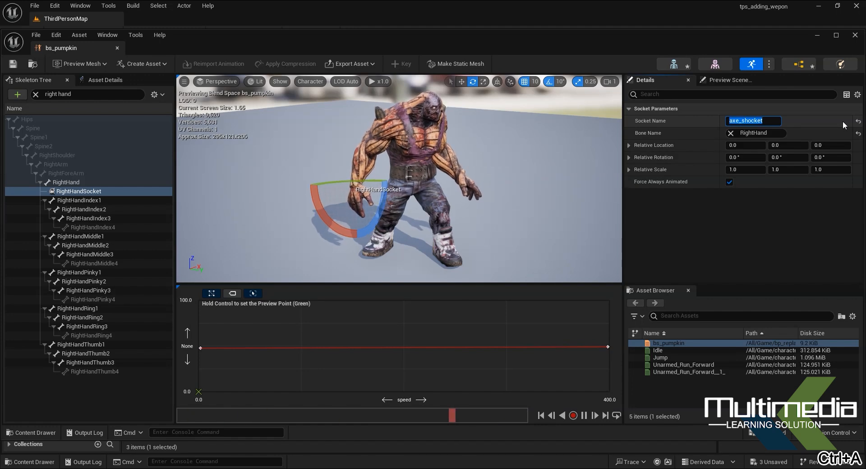
pyautogui.press('Return')
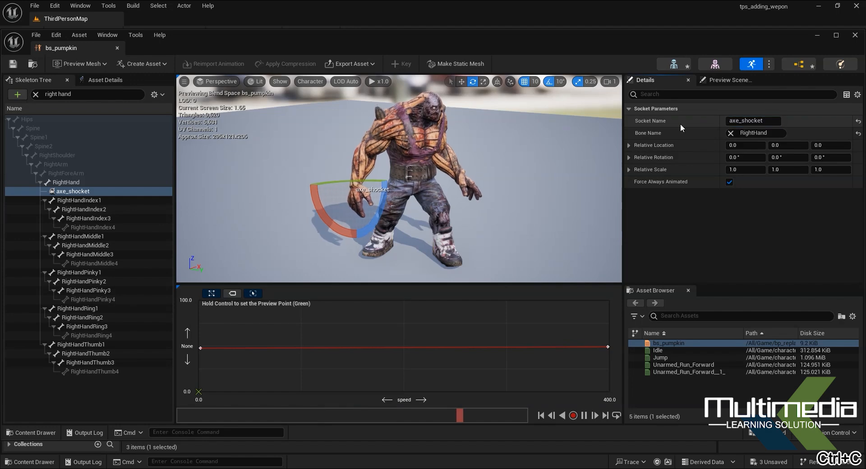
# Attach the S_Double_Headed_Axe static mesh to axe_shocket as a preview asset
pyautogui.rightClick(85, 193)
pyautogui.moveTo(103, 300)
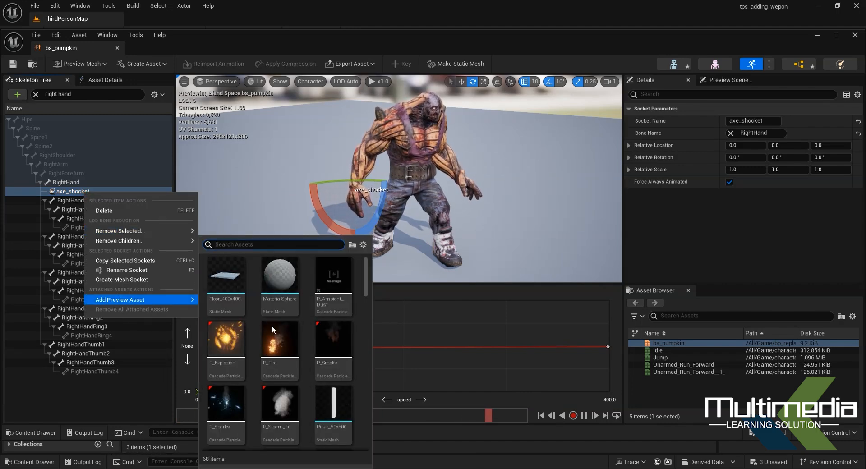
pyautogui.scroll(-2, 286, 397)
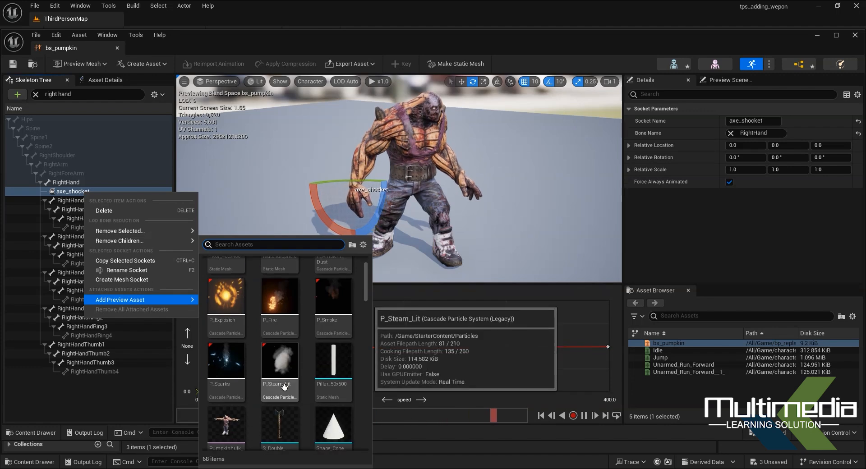
pyautogui.click(286, 406)
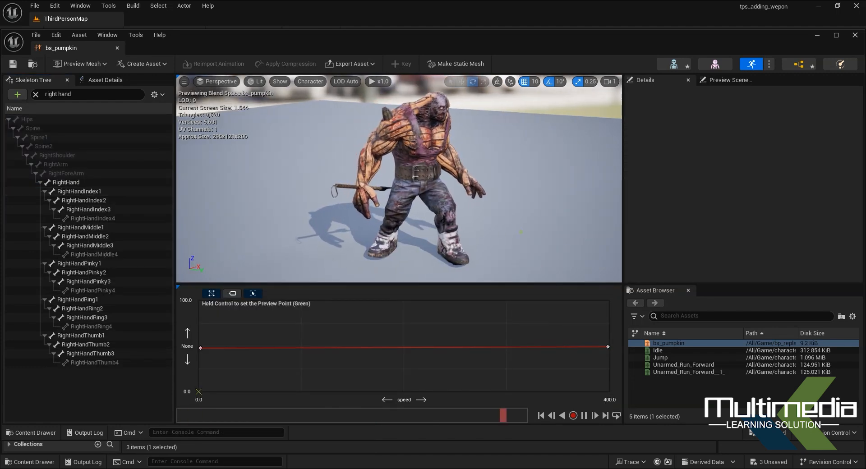
# Set the preview viewport's camera speed to 0.1 and get a close view of the axe in the right hand
pyautogui.click(610, 82)
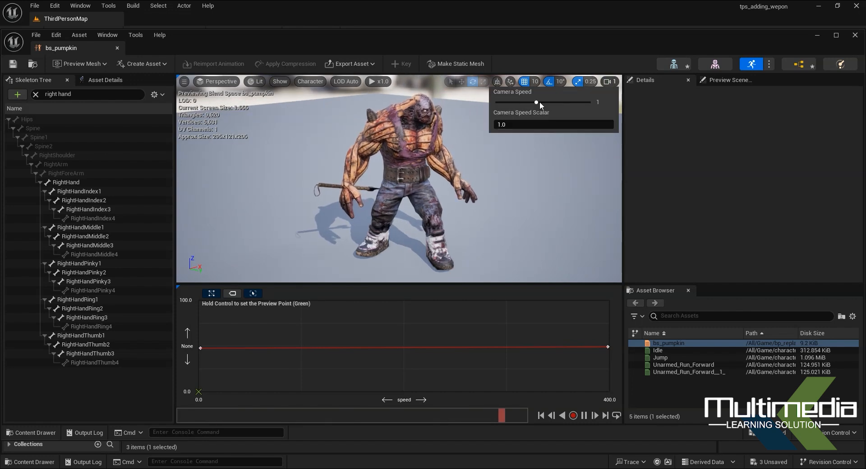
pyautogui.moveTo(536, 102); pyautogui.dragTo(521, 103)
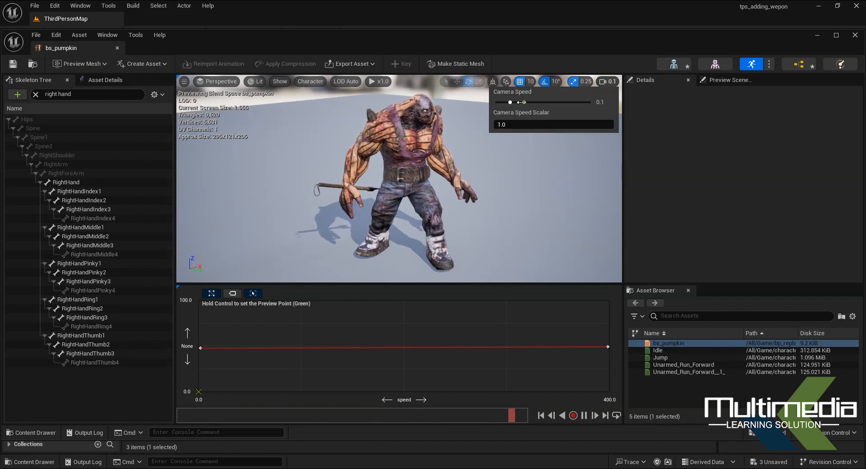
pyautogui.keyDown('alt'); pyautogui.moveTo(394, 249); pyautogui.dragTo(388, 234); pyautogui.keyUp('alt')
pyautogui.keyDown('alt'); pyautogui.moveTo(388, 235); pyautogui.dragTo(428, 235, button='right'); pyautogui.keyUp('alt')
pyautogui.keyDown('alt'); pyautogui.moveTo(388, 235); pyautogui.dragTo(447, 226); pyautogui.keyUp('alt')
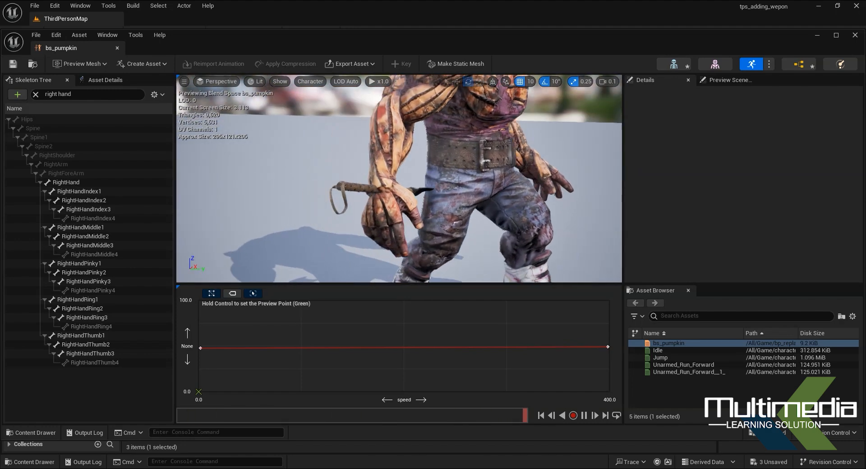
pyautogui.keyDown('alt'); pyautogui.moveTo(307, 187); pyautogui.dragTo(296, 189); pyautogui.keyUp('alt')
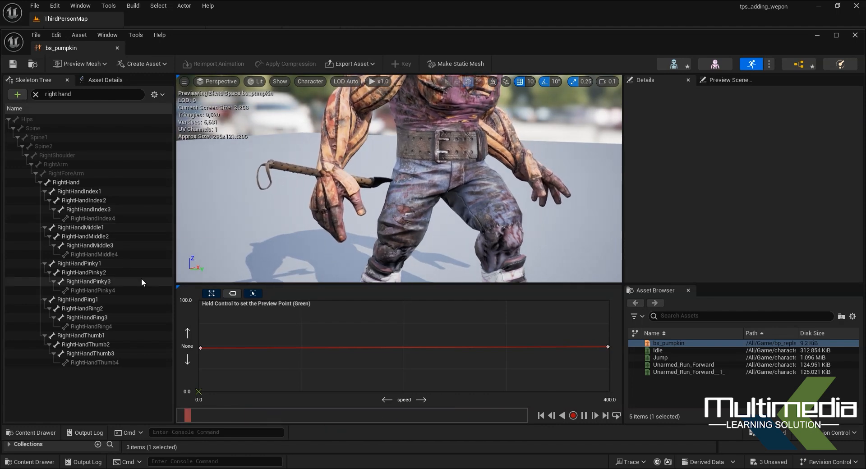
# Clear the skeleton tree search and select axe_shocket under the RightHand bone
pyautogui.click(36, 96)
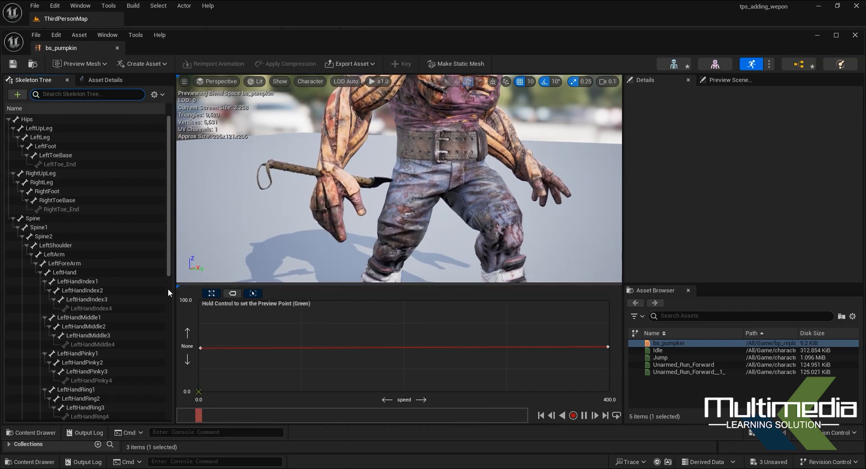
pyautogui.scroll(-5, 115, 285)
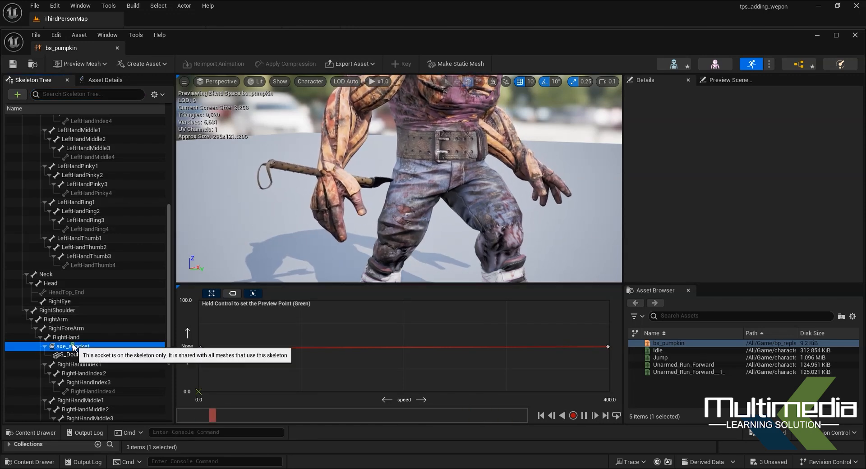
pyautogui.click(73, 346)
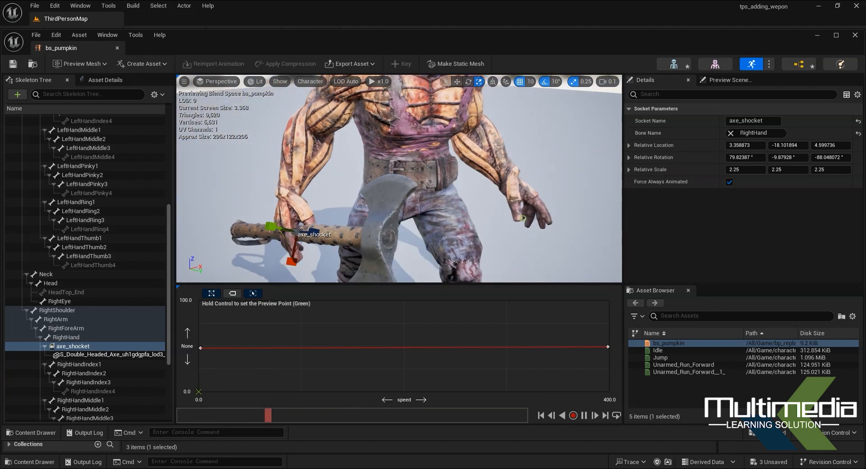
# Rotate axe_shocket to a relative rotation of about 91.7°, -11.5°, -98.1° to align the axe with the hand
pyautogui.press('e')
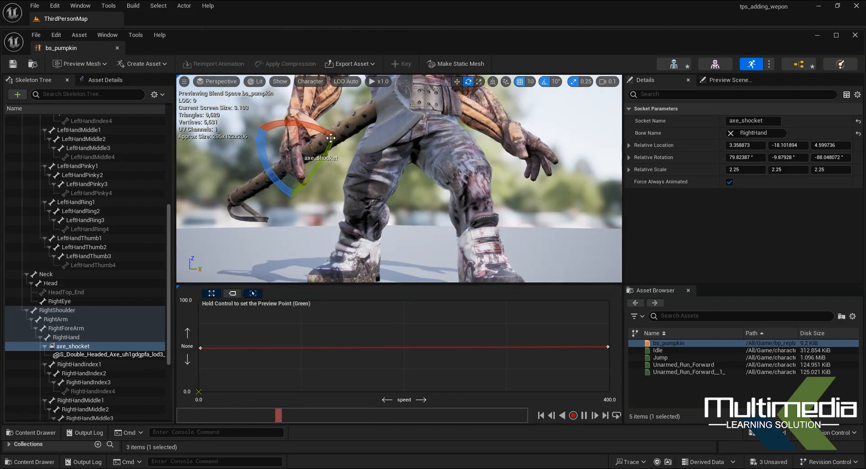
pyautogui.moveTo(291, 202); pyautogui.dragTo(285, 203)
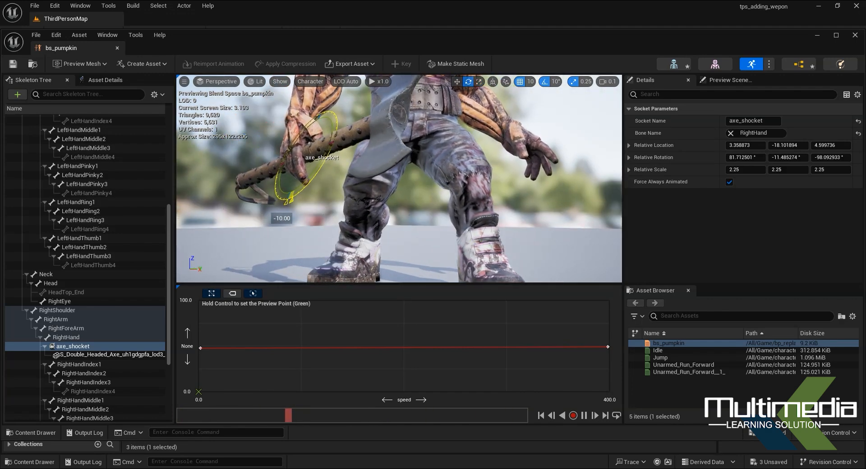
pyautogui.moveTo(330, 144); pyautogui.dragTo(510, 193)
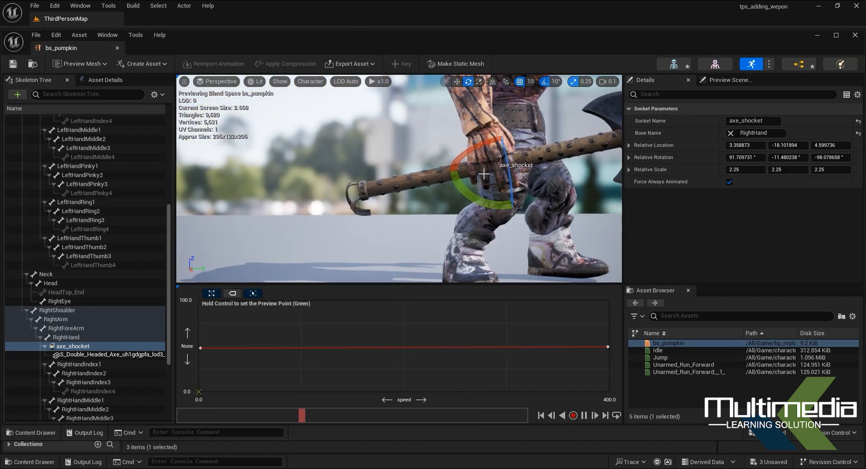
pyautogui.scroll(-5, 439, 170)
pyautogui.keyDown('alt'); pyautogui.moveTo(503, 201); pyautogui.dragTo(406, 194); pyautogui.keyUp('alt')
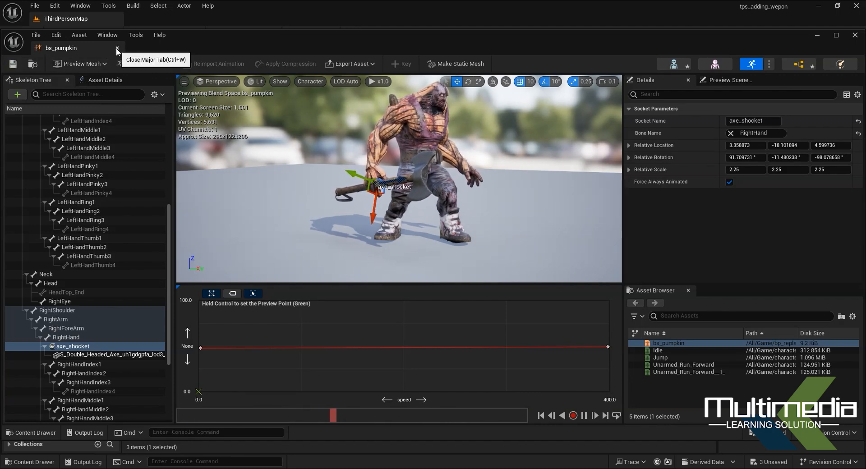
pyautogui.keyDown('alt'); pyautogui.moveTo(570, 231); pyautogui.dragTo(614, 231); pyautogui.keyUp('alt')
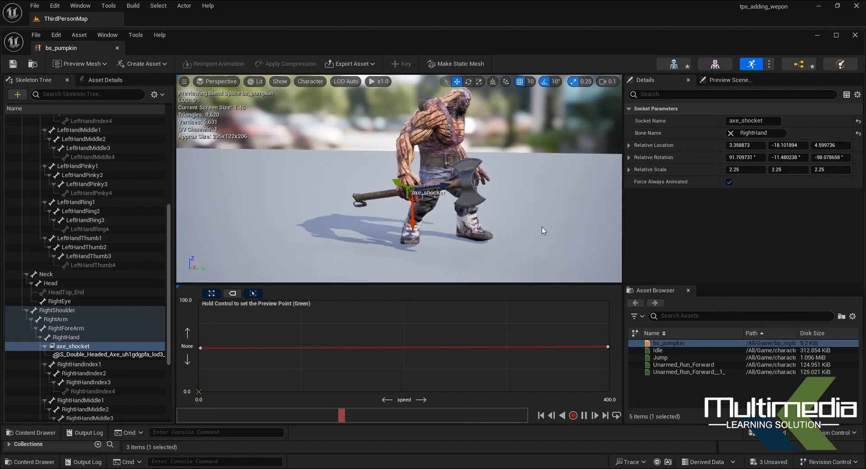
# Close the bs_pumpkin editor and open BP_ThirdPersonCharacter from the ThirdPerson Blueprints folder
pyautogui.click(117, 47)
pyautogui.click(301, 390)
pyautogui.moveTo(540, 268); pyautogui.dragTo(501, 293)
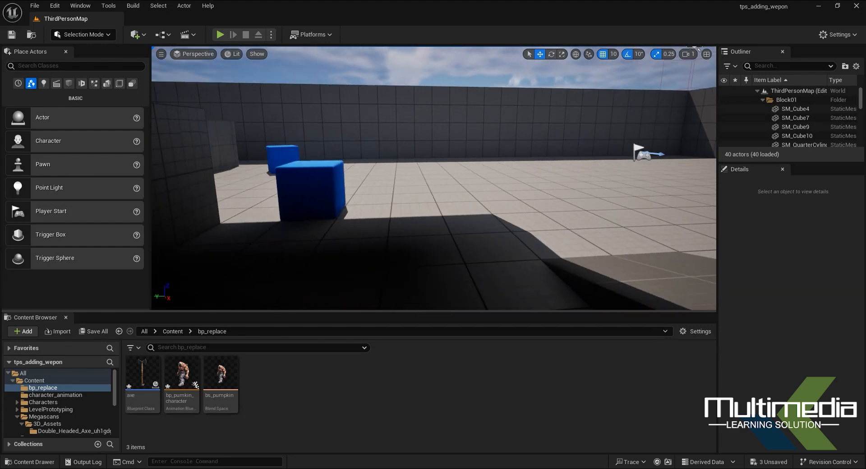
pyautogui.click(173, 331)
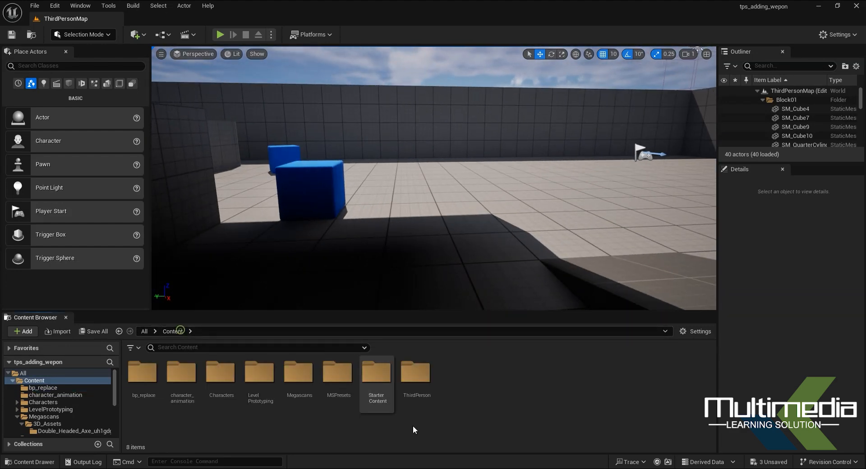
pyautogui.doubleClick(418, 400)
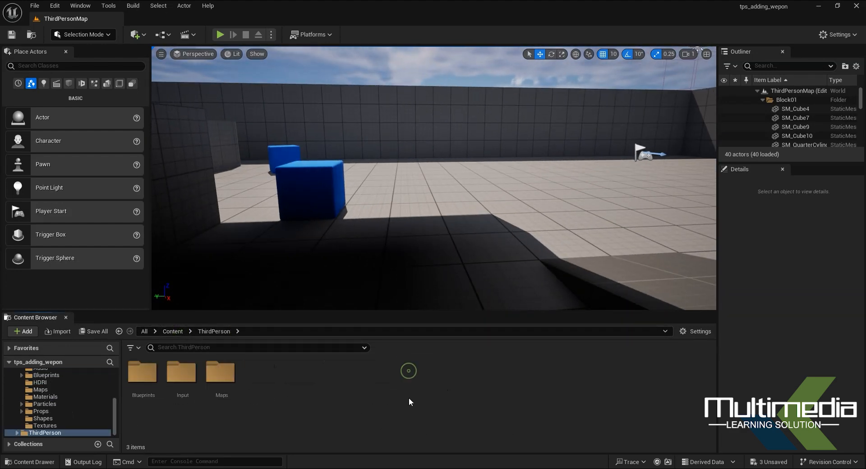
pyautogui.doubleClick(149, 376)
pyautogui.doubleClick(149, 381)
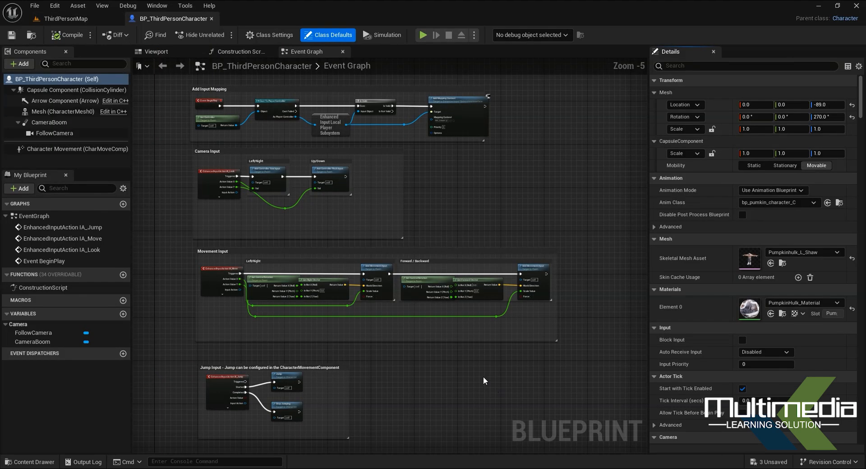
# Add an F keyboard event in the empty area of the Event Graph below the Jump Input nodes
pyautogui.moveTo(499, 379); pyautogui.dragTo(456, 236, button='right')
pyautogui.moveTo(346, 342); pyautogui.dragTo(405, 329, button='right')
pyautogui.moveTo(482, 344); pyautogui.dragTo(454, 356, button='right')
pyautogui.rightClick(378, 306)
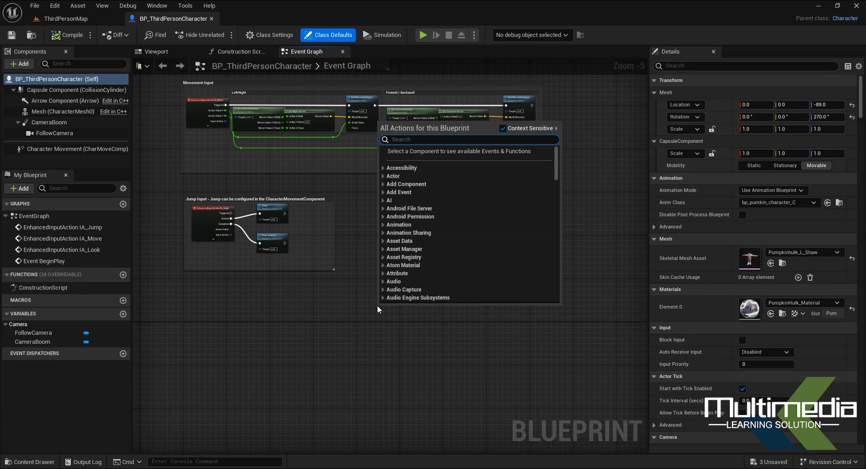
pyautogui.write('f ke')
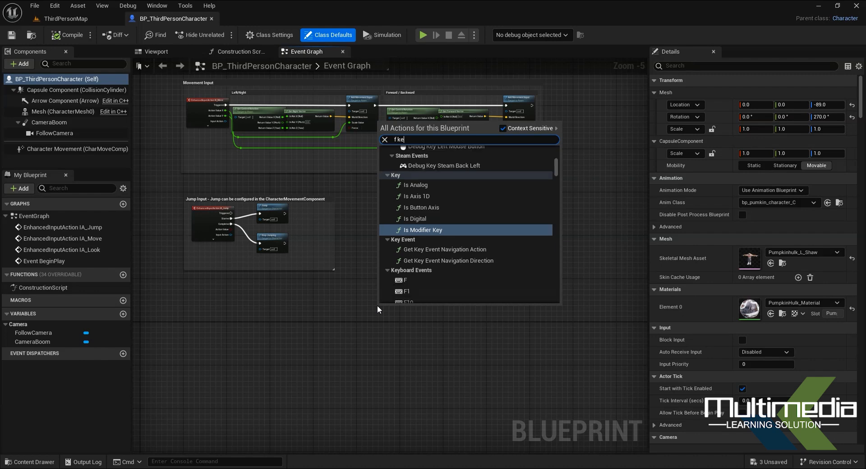
pyautogui.click(405, 281)
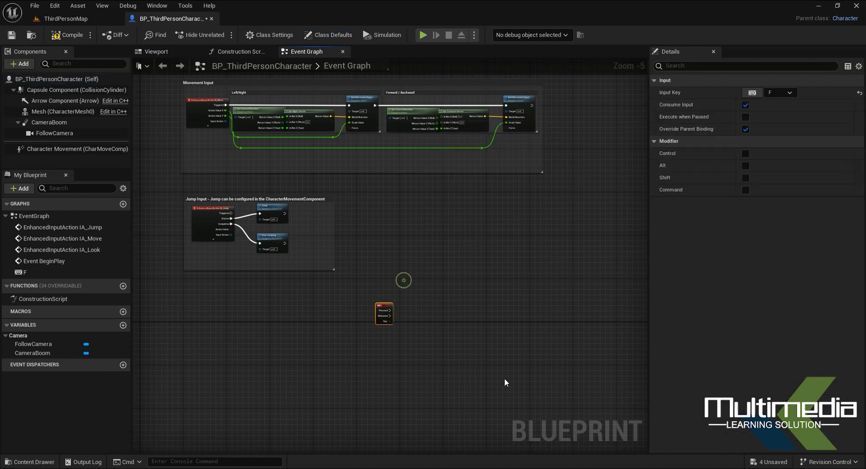
pyautogui.scroll(1, 451, 335)
pyautogui.scroll(4, 450, 335)
pyautogui.moveTo(296, 268); pyautogui.dragTo(298, 290)
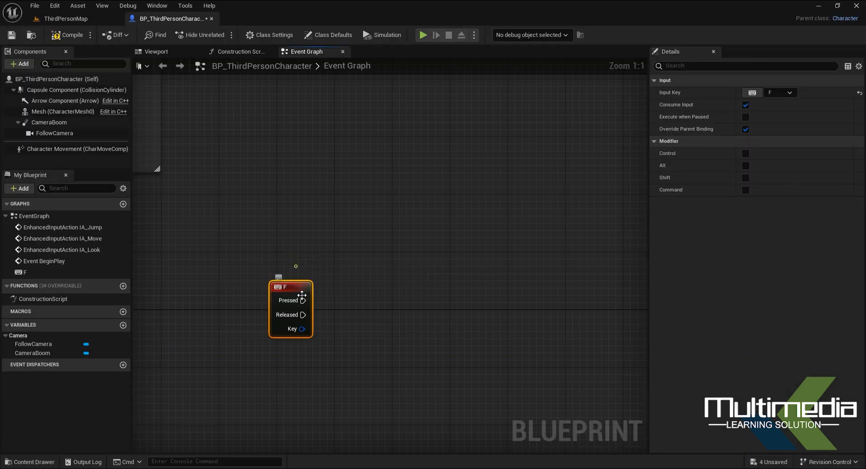
# Add a Spawn Actor from Class node to the F event's Pressed output and set its class to axe
pyautogui.moveTo(509, 330); pyautogui.dragTo(559, 294, button='right')
pyautogui.moveTo(366, 260); pyautogui.dragTo(439, 226)
pyautogui.write('spawn actor')
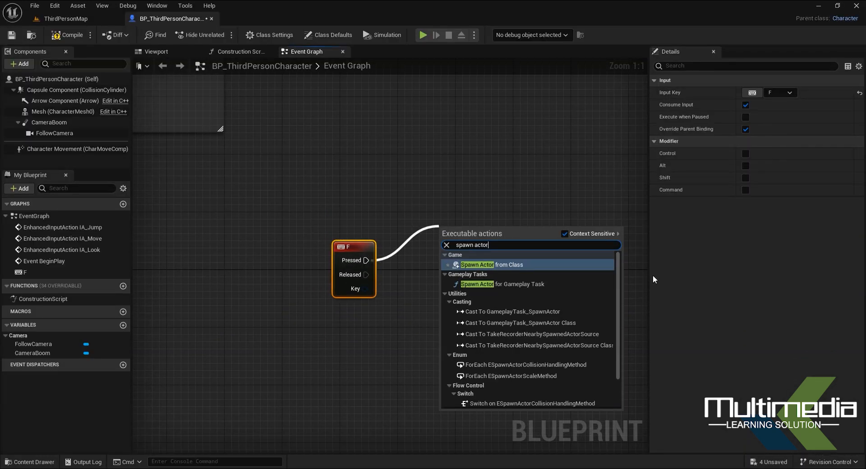
pyautogui.click(496, 265)
pyautogui.moveTo(479, 224); pyautogui.dragTo(465, 141)
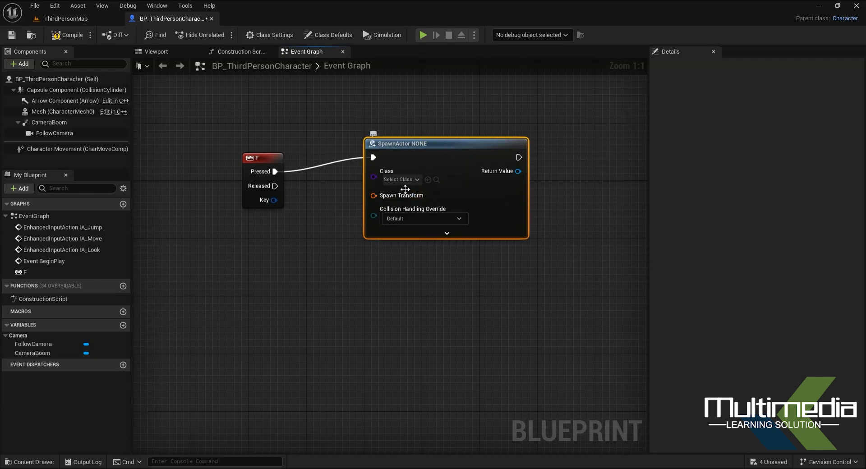
pyautogui.click(399, 180)
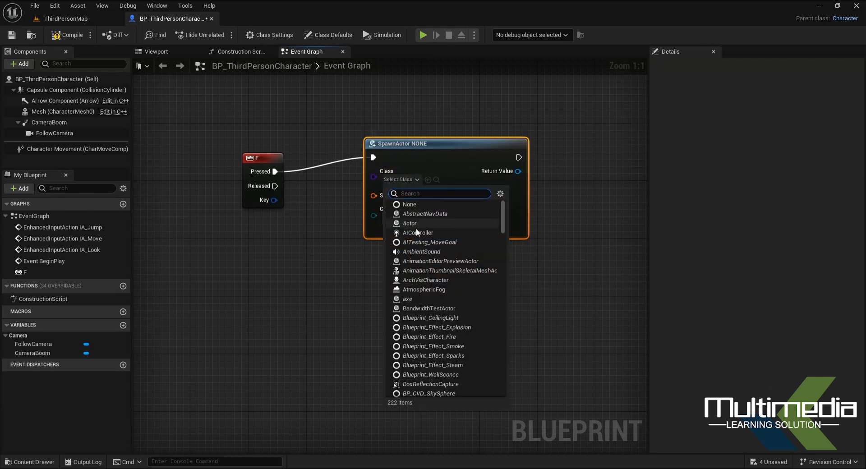
pyautogui.click(409, 299)
pyautogui.moveTo(416, 144); pyautogui.dragTo(437, 144)
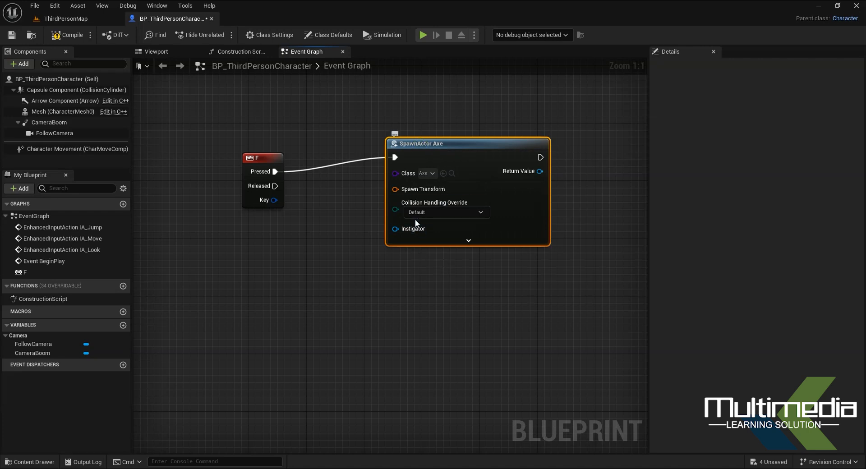
# Add a Get Socket Transform (Mesh) node feeding the Spawn Transform input and arrange it below the F event with its Mesh reference
pyautogui.moveTo(394, 189); pyautogui.dragTo(315, 293)
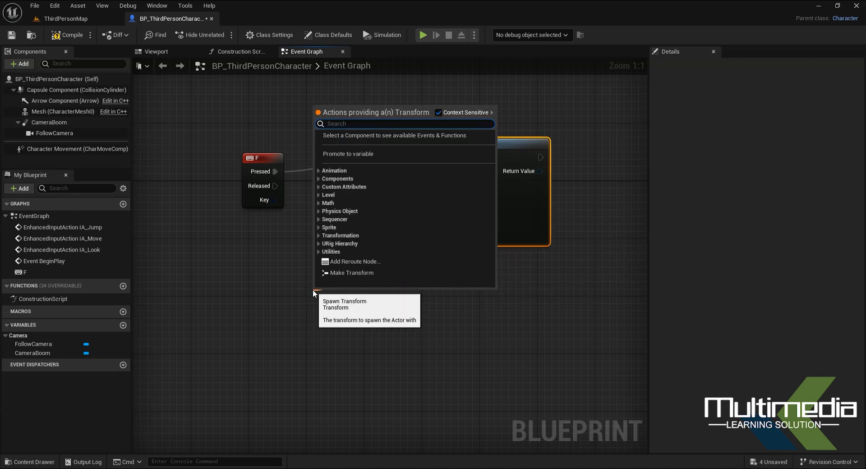
pyautogui.write('get')
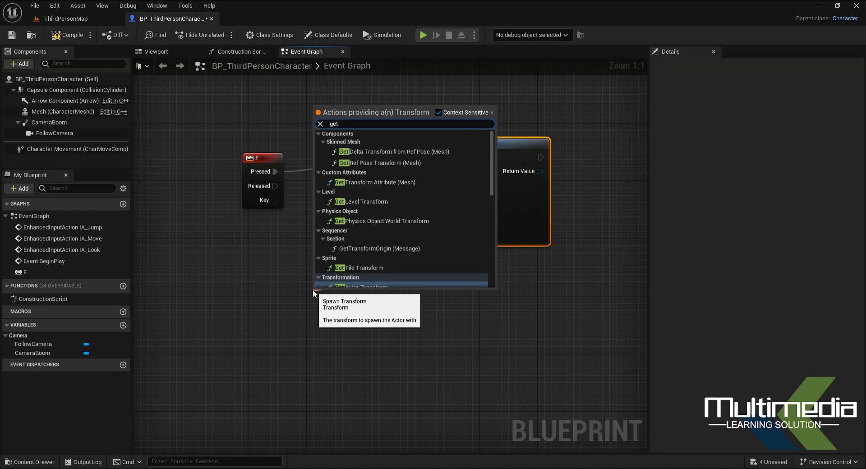
pyautogui.write(' socke')
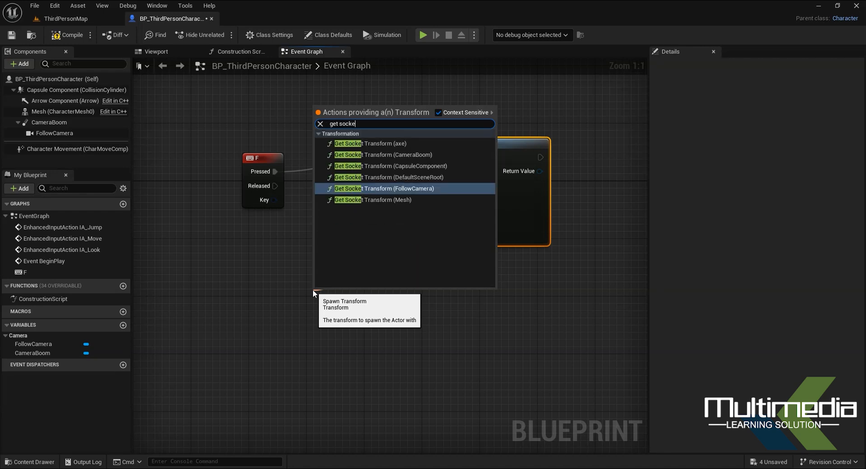
pyautogui.click(375, 200)
pyautogui.click(306, 271)
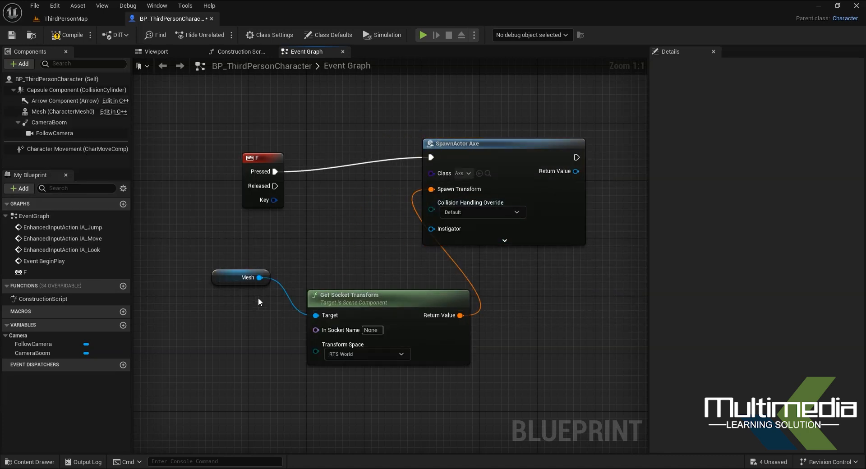
pyautogui.moveTo(242, 277); pyautogui.dragTo(185, 276)
pyautogui.moveTo(334, 299); pyautogui.dragTo(297, 261)
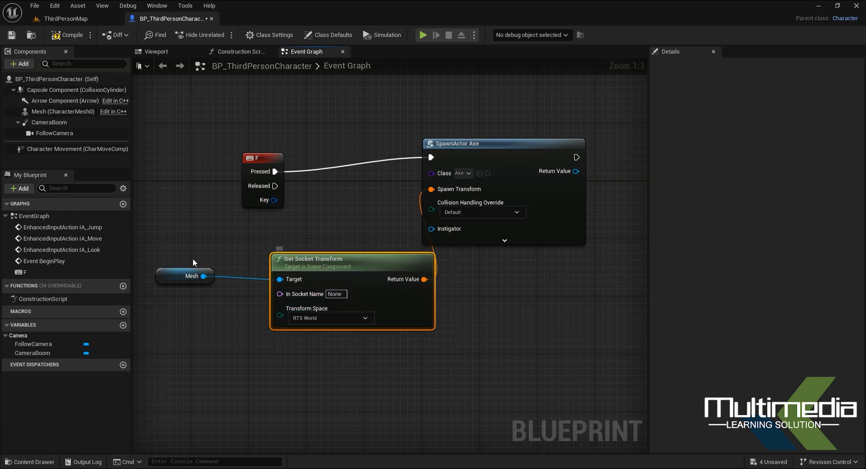
# Replace the Mesh reference with a new one made from the Mesh component, connected to the Get Socket Transform target
pyautogui.moveTo(180, 277); pyautogui.dragTo(226, 333)
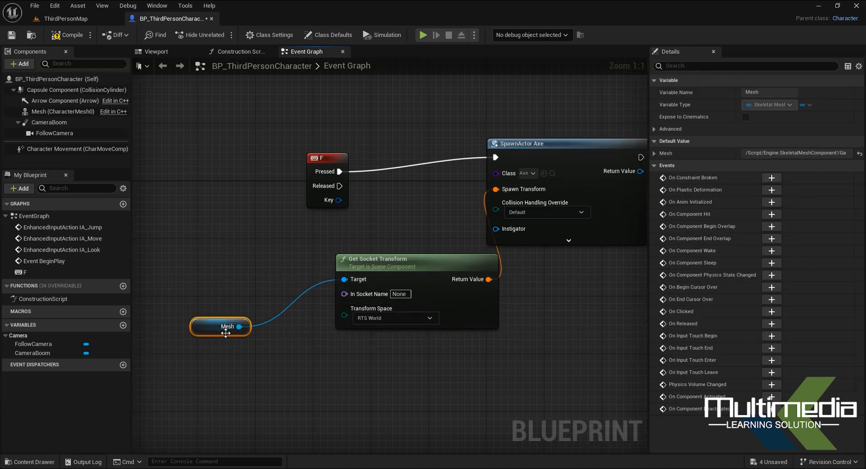
pyautogui.press('Delete')
pyautogui.moveTo(435, 266); pyautogui.dragTo(407, 266)
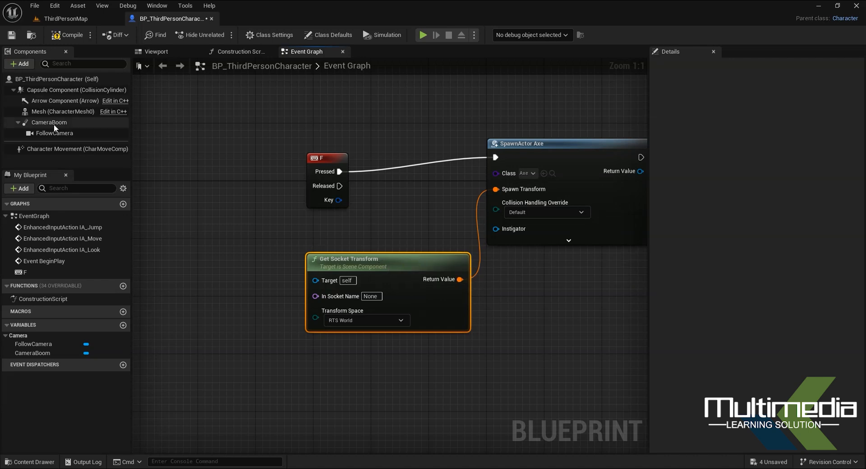
pyautogui.moveTo(28, 112); pyautogui.dragTo(350, 247)
pyautogui.moveTo(182, 268); pyautogui.dragTo(175, 282)
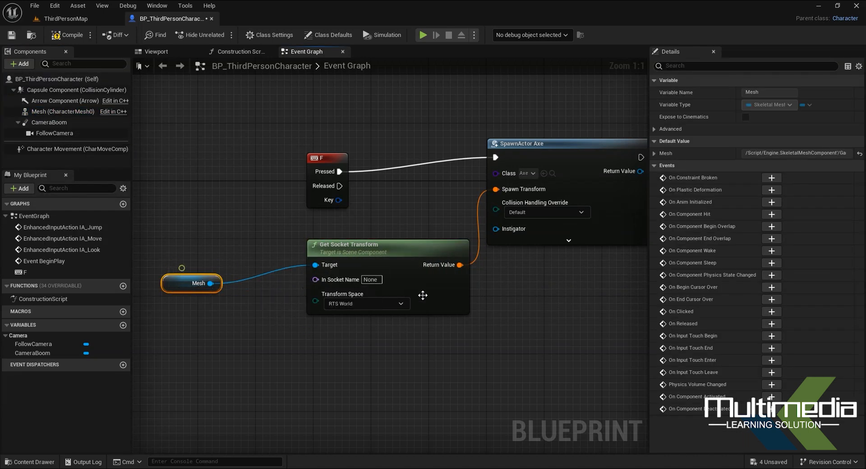
pyautogui.click(391, 291)
pyautogui.moveTo(520, 281); pyautogui.dragTo(445, 286, button='right')
pyautogui.moveTo(293, 261); pyautogui.dragTo(314, 268)
pyautogui.moveTo(496, 338); pyautogui.dragTo(516, 330, button='right')
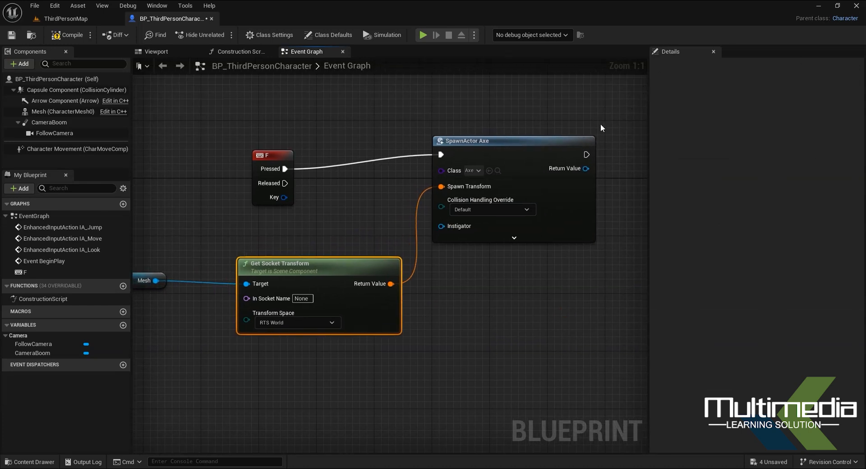
# Set Get Socket Transform's In Socket Name to axe_shocket and align the SpawnActor Axe node with the F event
pyautogui.click(301, 299)
pyautogui.write('axe_shocket')
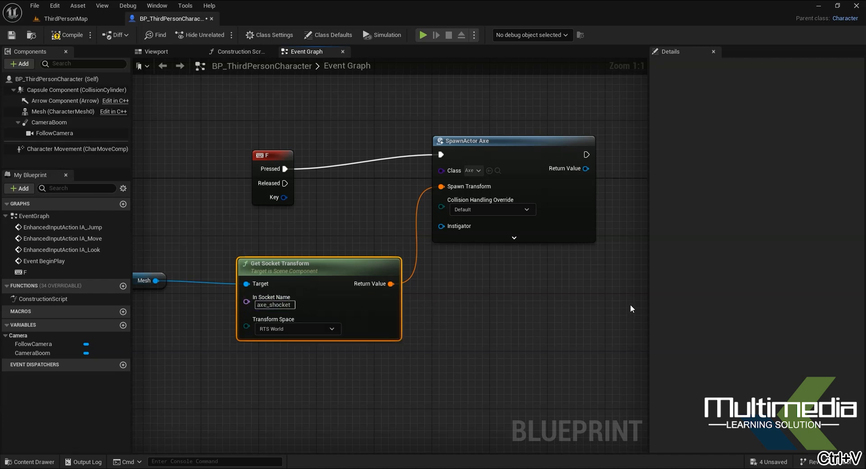
pyautogui.moveTo(488, 145); pyautogui.dragTo(502, 145)
pyautogui.moveTo(533, 348); pyautogui.dragTo(458, 330, button='right')
pyautogui.moveTo(424, 124); pyautogui.dragTo(438, 138)
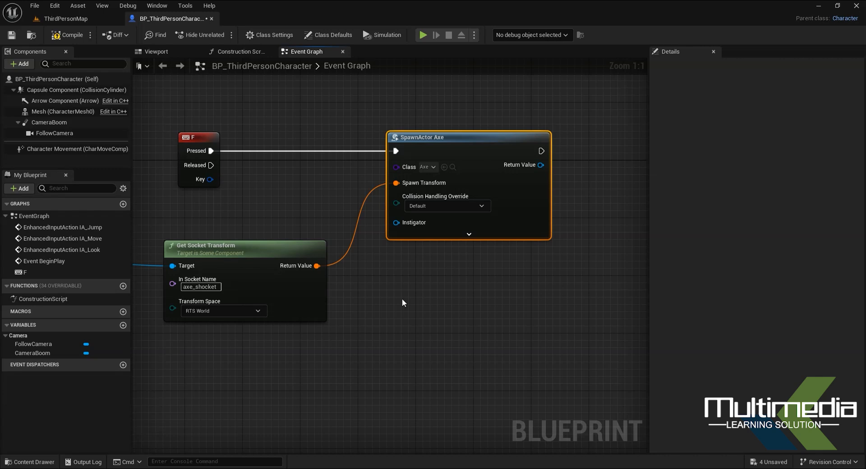
# Add an Attach Actor To Component node from SpawnActor Axe's Return Value and align it beside the spawn node
pyautogui.moveTo(539, 303); pyautogui.dragTo(441, 336, button='right')
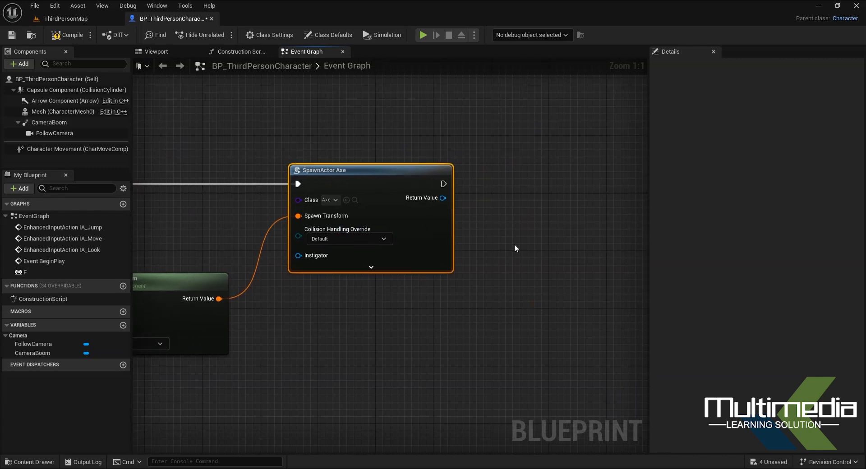
pyautogui.moveTo(516, 248); pyautogui.dragTo(455, 252, button='right')
pyautogui.moveTo(382, 201); pyautogui.dragTo(447, 273)
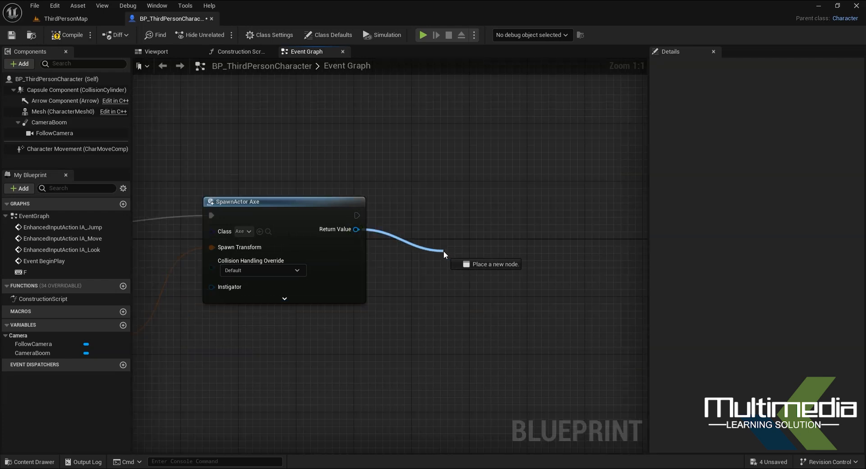
pyautogui.moveTo(397, 257); pyautogui.dragTo(444, 254)
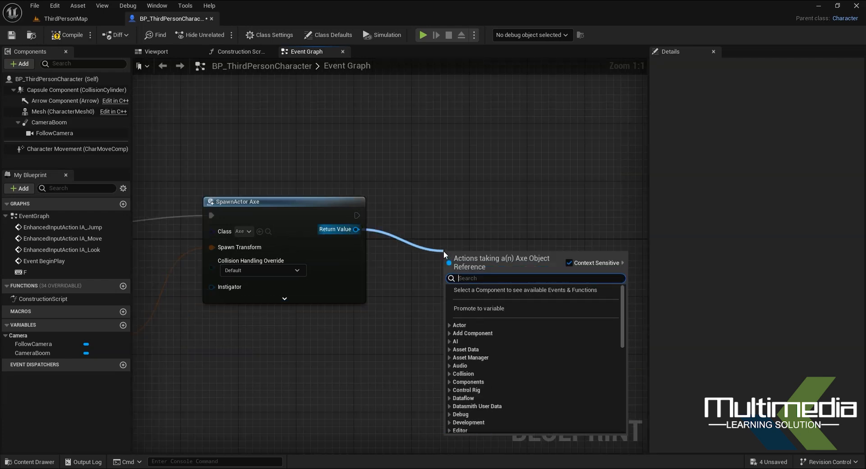
pyautogui.write('attach ac')
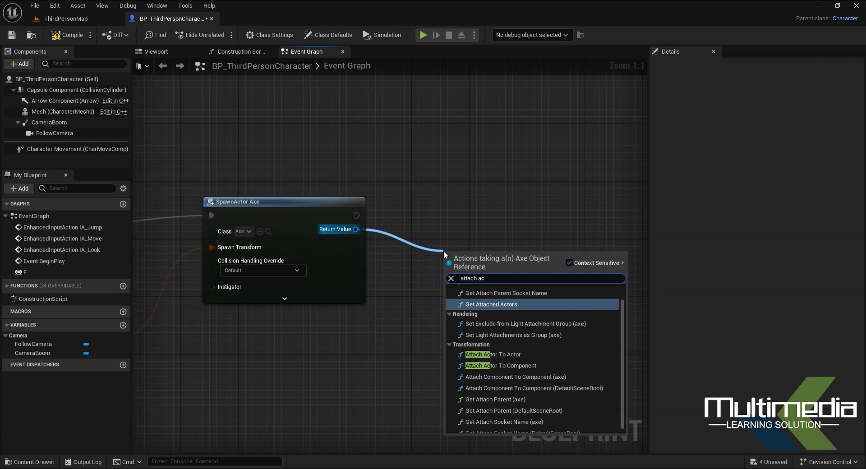
pyautogui.write('t')
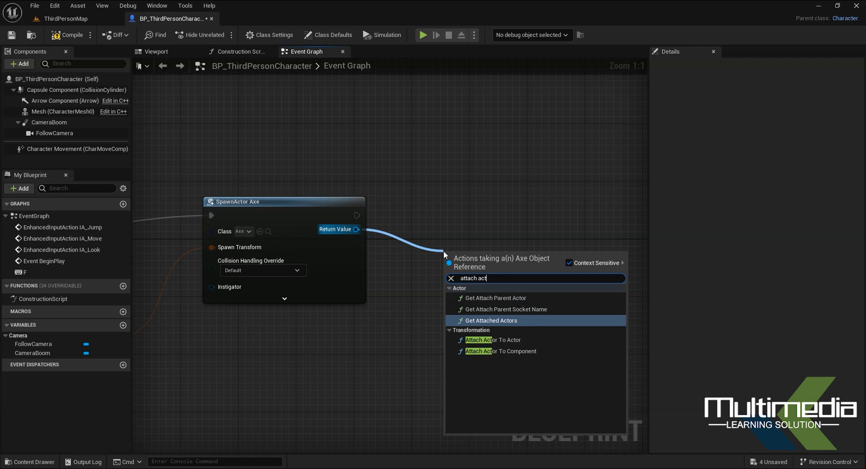
pyautogui.click(502, 353)
pyautogui.moveTo(506, 213); pyautogui.dragTo(418, 166, button='right')
pyautogui.moveTo(408, 209); pyautogui.dragTo(460, 155)
pyautogui.moveTo(386, 246); pyautogui.dragTo(453, 239, button='right')
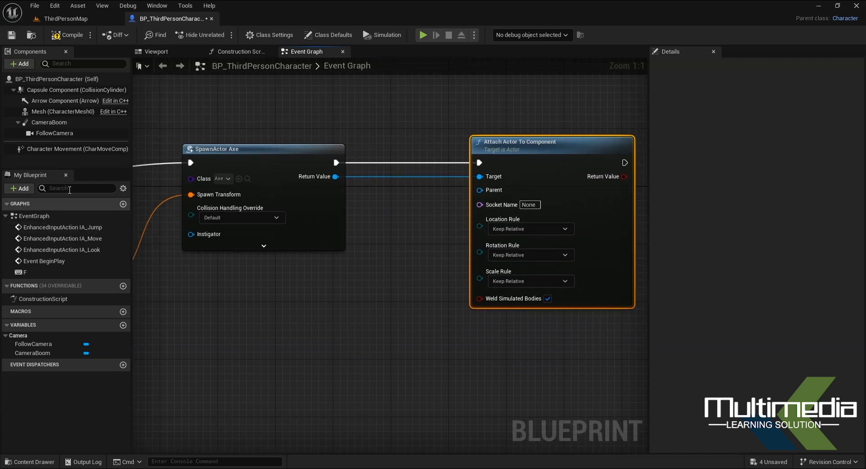
# Connect the Mesh component to the attach node's Parent and set its Location, Rotation and Scale Rules to Snap to Target
pyautogui.moveTo(26, 115); pyautogui.dragTo(481, 191)
pyautogui.moveTo(509, 334); pyautogui.dragTo(447, 342, button='right')
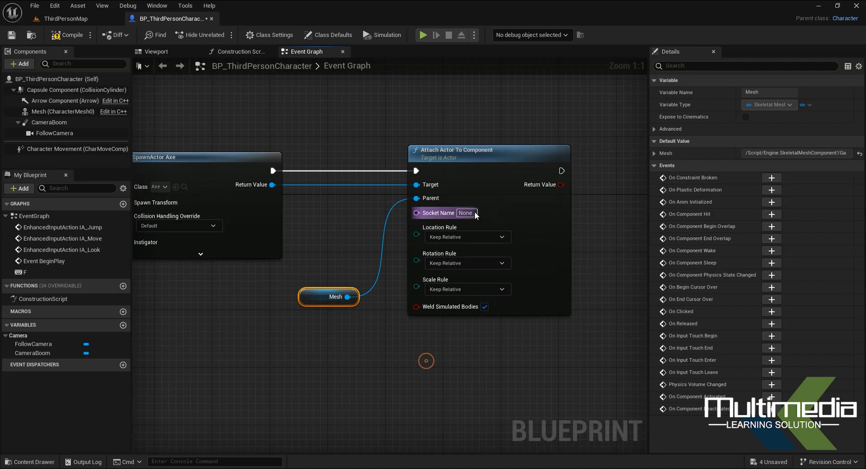
pyautogui.click(449, 238)
pyautogui.click(441, 258)
pyautogui.click(455, 266)
pyautogui.click(451, 284)
pyautogui.click(454, 288)
pyautogui.click(454, 310)
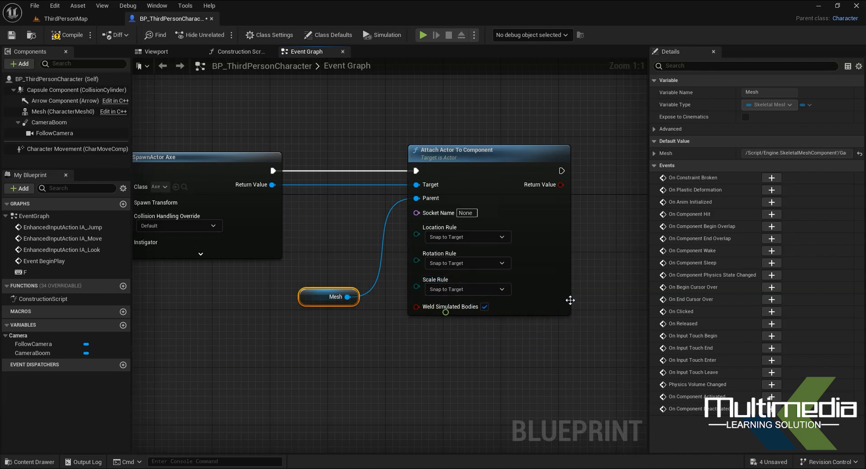
# Compile the BP_ThirdPersonCharacter blueprint
pyautogui.click(477, 142)
pyautogui.moveTo(199, 104); pyautogui.dragTo(320, 115, button='right')
pyautogui.click(68, 36)
pyautogui.moveTo(435, 142); pyautogui.dragTo(387, 151, button='right')
pyautogui.moveTo(178, 170); pyautogui.dragTo(379, 136, button='right')
# Play-test ThirdPersonMap, spawn the axe to check its attachment to the character, and stop the session
pyautogui.click(66, 19)
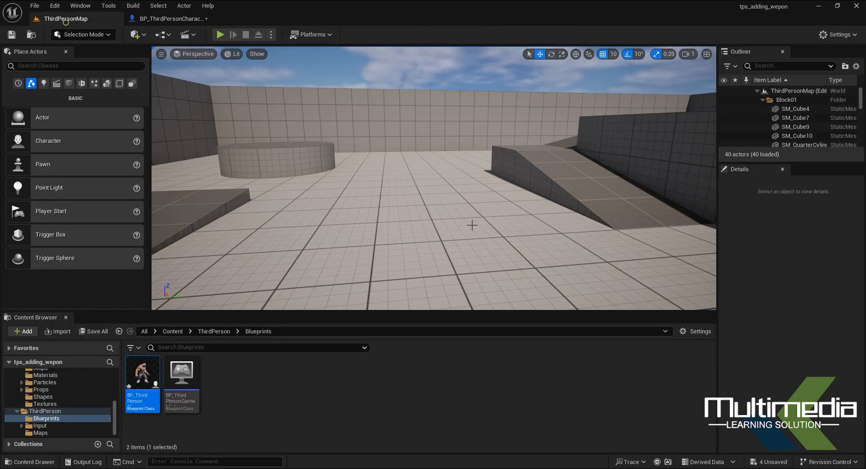
pyautogui.hotkey('alt', 'p')
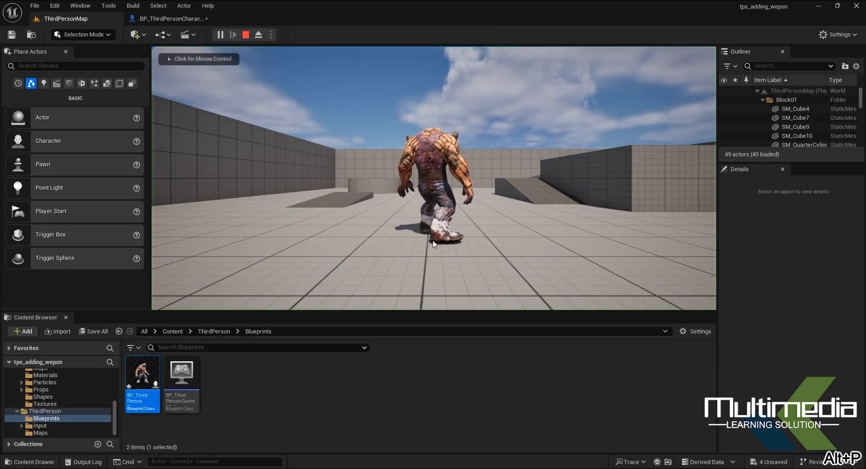
pyautogui.click(378, 213)
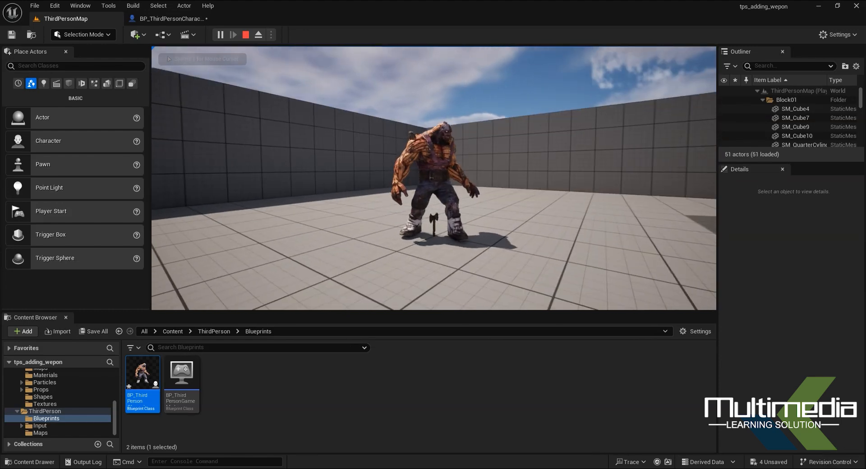
pyautogui.press('Escape')
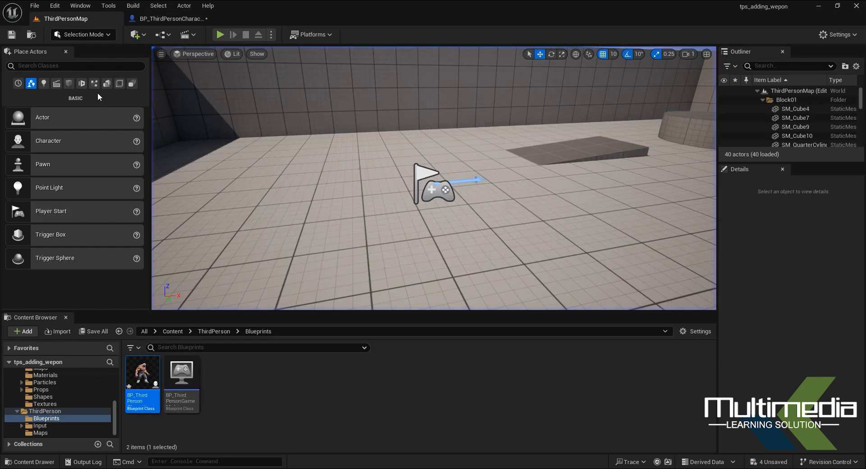
# Set the Socket Name of the Attach Actor To Component node in BP_ThirdPersonCharacter to axe_shocket
pyautogui.click(175, 19)
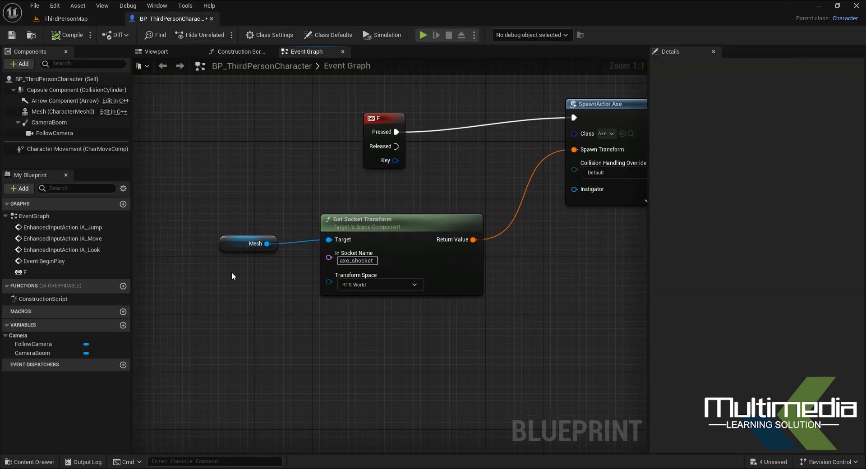
pyautogui.moveTo(539, 306); pyautogui.dragTo(389, 338, button='right')
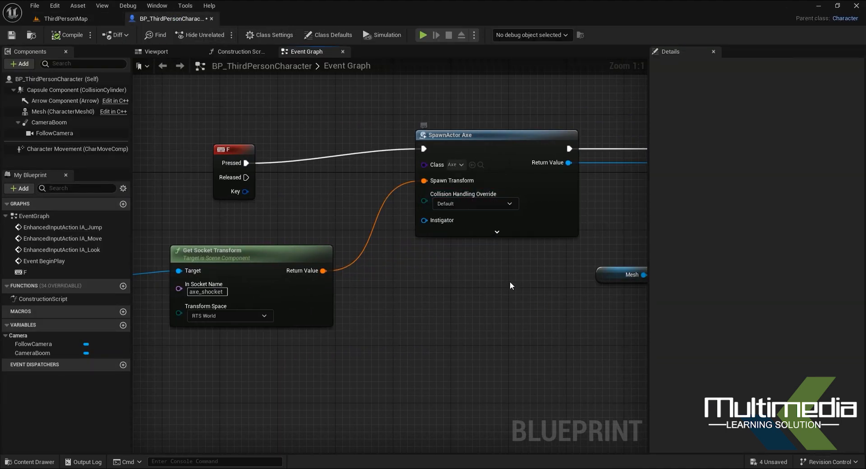
pyautogui.moveTo(512, 286); pyautogui.dragTo(284, 288, button='right')
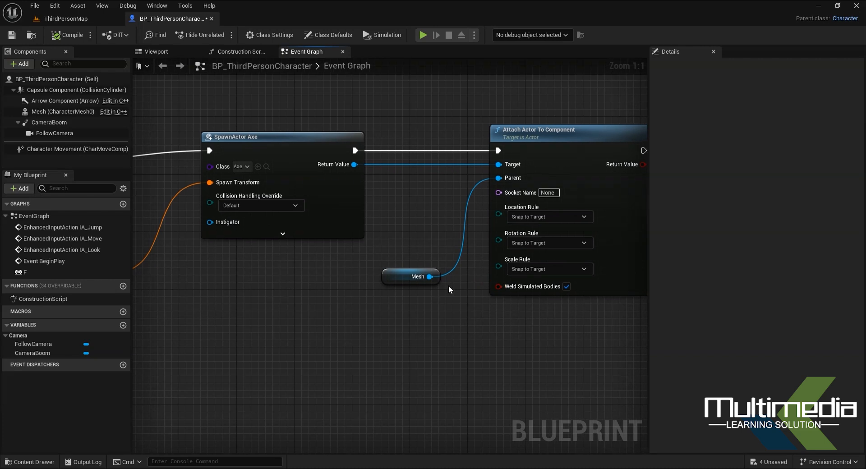
pyautogui.click(560, 197)
pyautogui.write('axe_shocket')
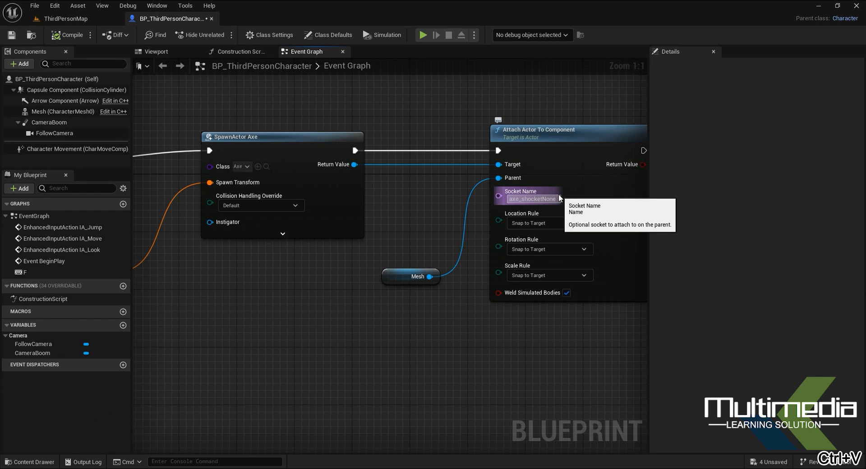
pyautogui.press('Delete')
pyautogui.press('Delete')
pyautogui.press('Delete')
pyautogui.press('Delete')
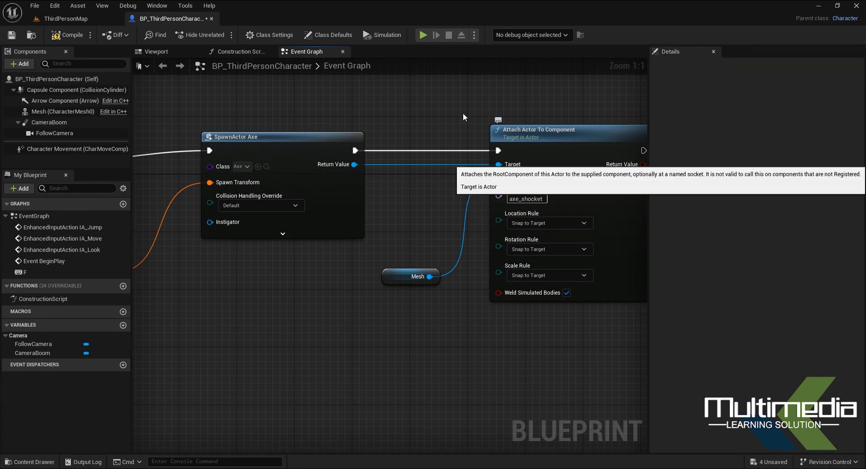
# Play-test ThirdPersonMap again, spawning the axe and running the character around to check the weapon in its hand
pyautogui.click(66, 19)
pyautogui.hotkey('alt', 'p')
pyautogui.click(619, 237)
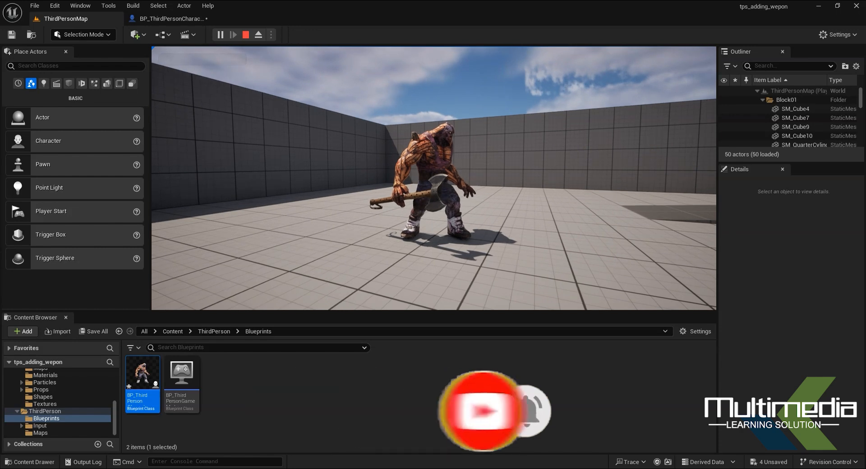
pyautogui.press('w')
pyautogui.press('d')
pyautogui.press('s')
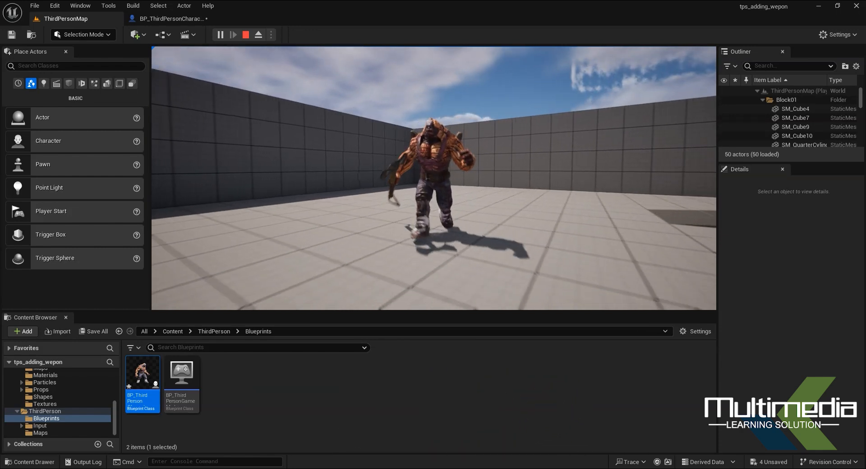
pyautogui.press('w')
pyautogui.press('s')
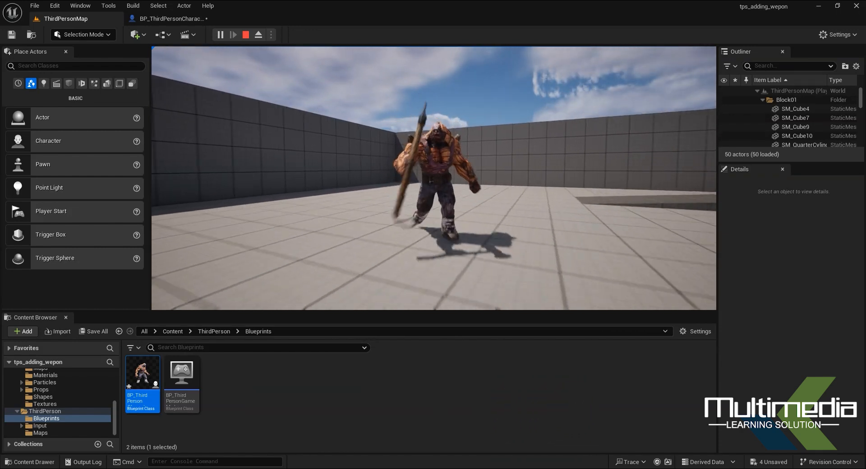
# Run the character around with the axe to check how it follows the hand, and stop the play session
pyautogui.press('w')
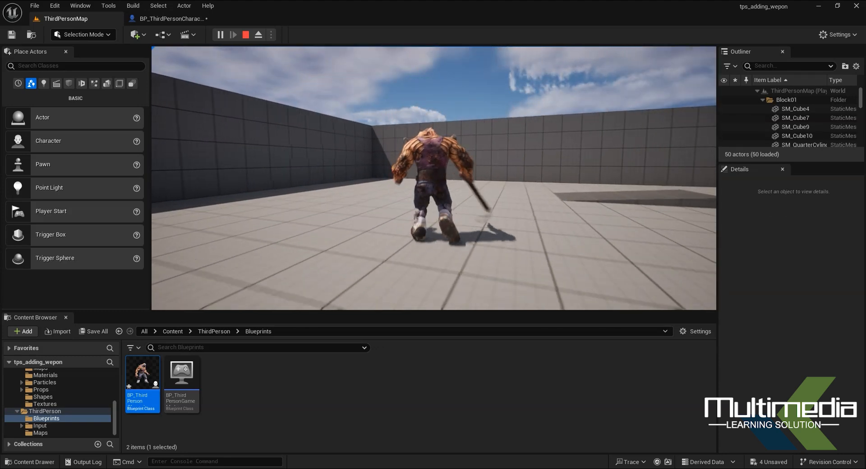
pyautogui.press('d')
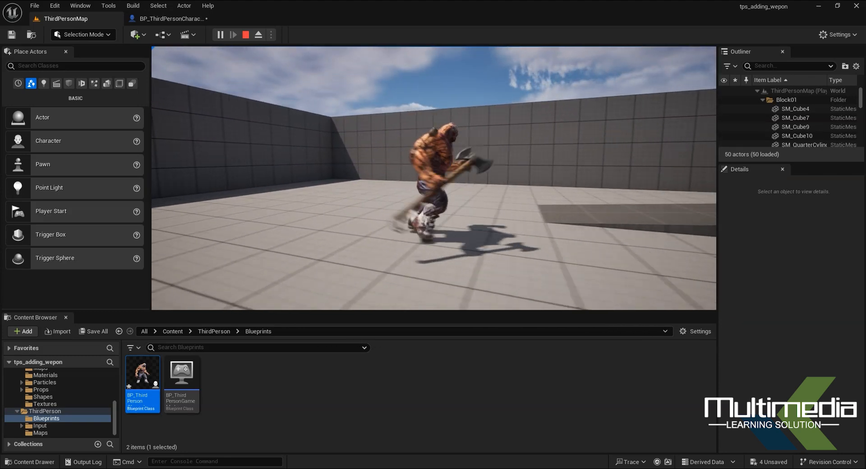
pyautogui.press('Escape')
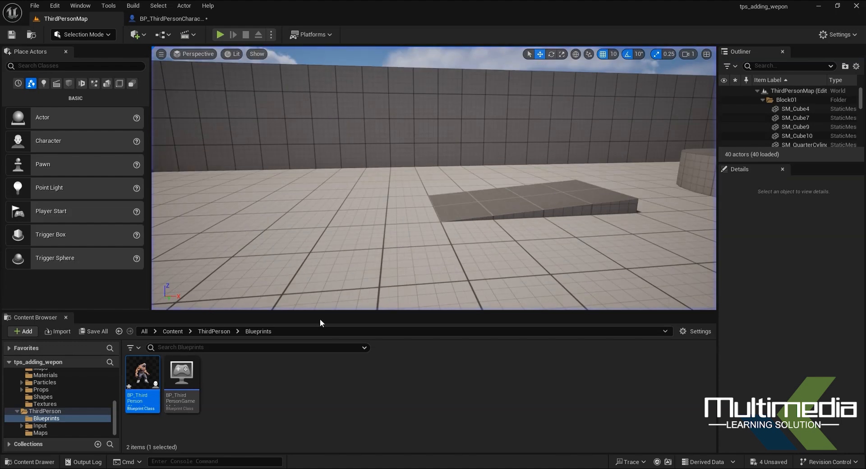
# Insert a Flip Flop node between the F key's Pressed output and SpawnActor Axe in the BP_ThirdPersonCharacter Event Graph
pyautogui.click(167, 21)
pyautogui.moveTo(362, 336); pyautogui.dragTo(586, 348, button='right')
pyautogui.moveTo(247, 167); pyautogui.dragTo(218, 152)
pyautogui.moveTo(331, 192); pyautogui.dragTo(395, 229, button='right')
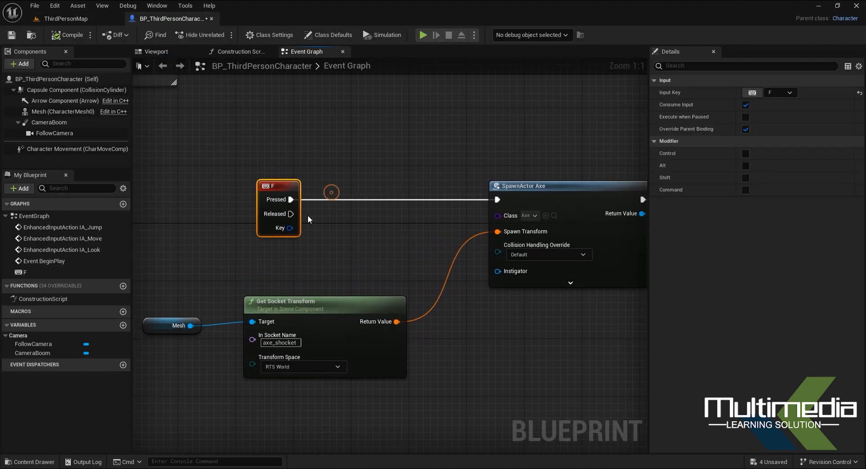
pyautogui.moveTo(296, 204); pyautogui.dragTo(289, 206, button='right')
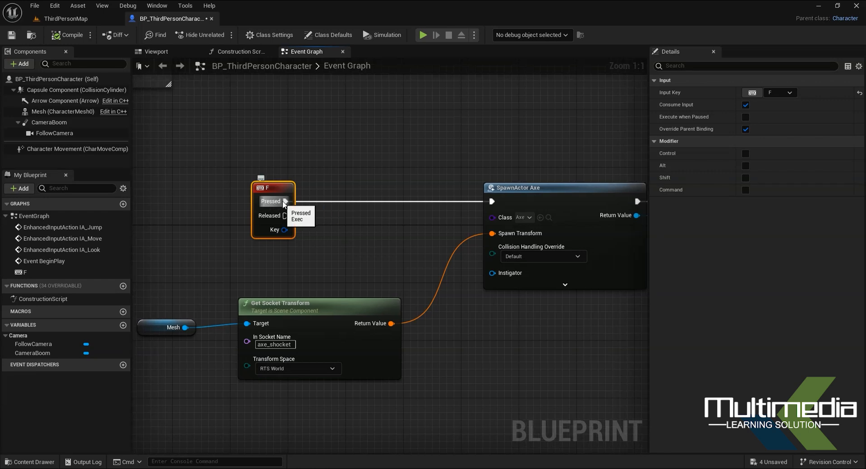
pyautogui.moveTo(285, 201); pyautogui.dragTo(337, 234)
pyautogui.write('flip')
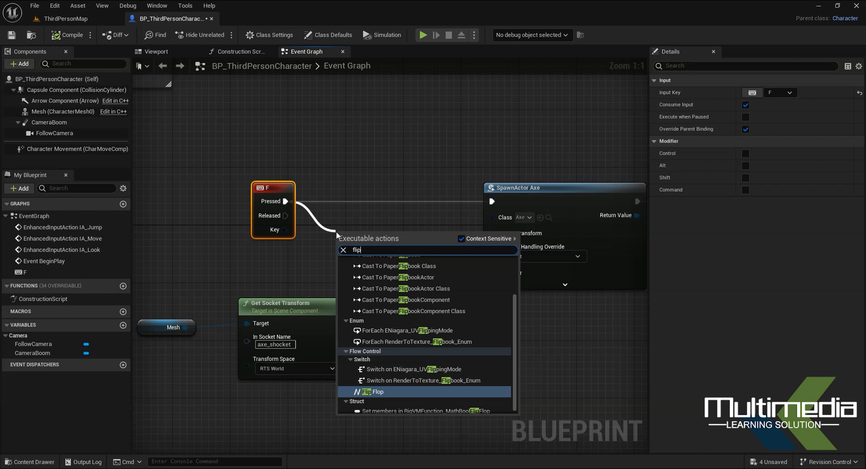
pyautogui.click(377, 392)
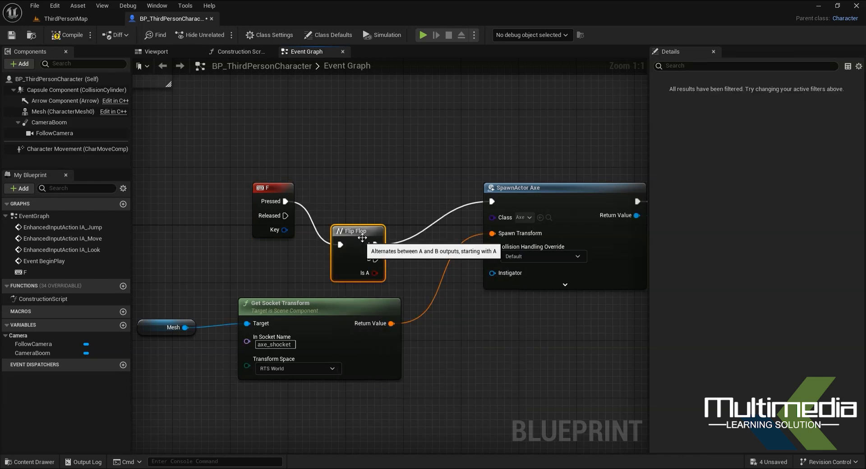
pyautogui.moveTo(359, 237); pyautogui.dragTo(365, 201)
# Add a Detach From Actor node below the spawn chain, with the SpawnActor Axe return value as its target
pyautogui.moveTo(405, 265); pyautogui.dragTo(275, 223, button='right')
pyautogui.moveTo(452, 303); pyautogui.dragTo(400, 339, button='right')
pyautogui.moveTo(503, 343); pyautogui.dragTo(430, 335, button='right')
pyautogui.moveTo(548, 172); pyautogui.dragTo(605, 172)
pyautogui.moveTo(177, 206); pyautogui.dragTo(290, 186, button='right')
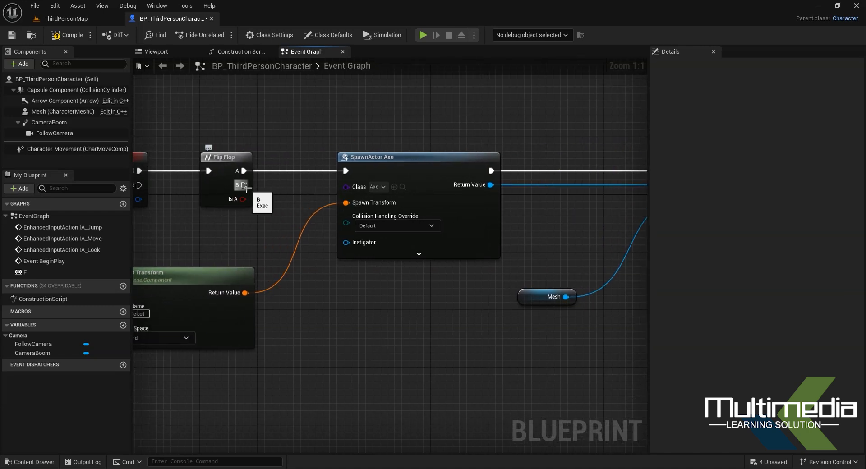
pyautogui.moveTo(243, 185); pyautogui.dragTo(447, 286)
pyautogui.moveTo(490, 185); pyautogui.dragTo(524, 372)
pyautogui.write('de')
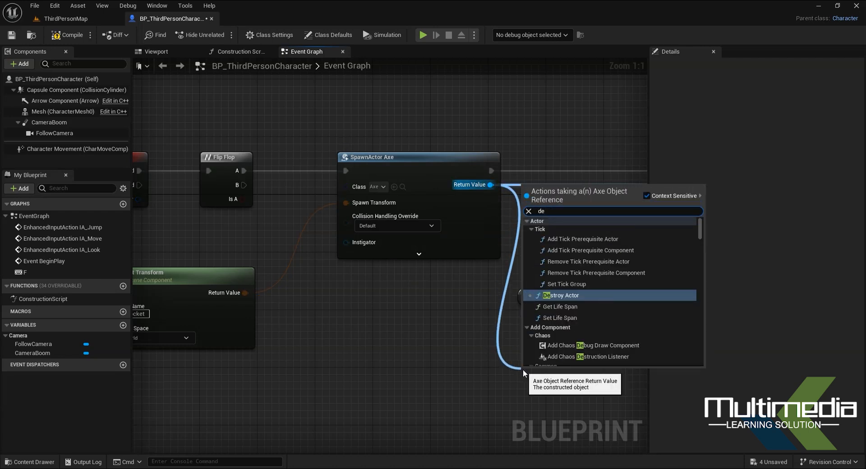
pyautogui.write('tac')
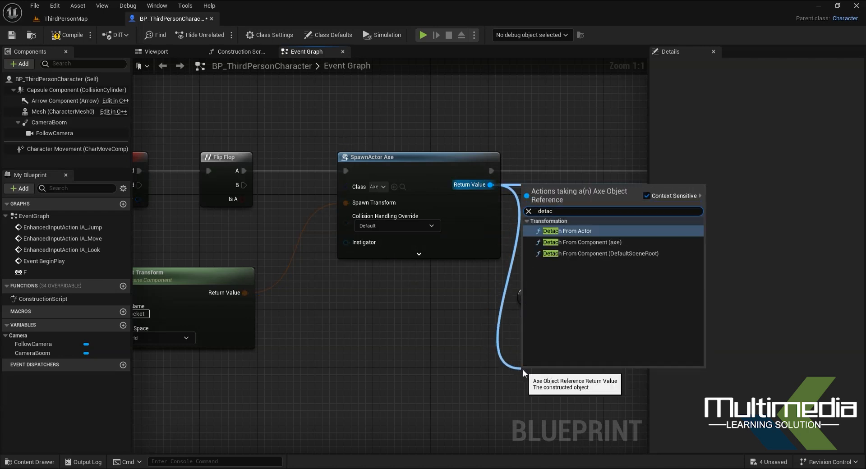
pyautogui.click(574, 232)
pyautogui.moveTo(537, 335); pyautogui.dragTo(495, 281, button='right')
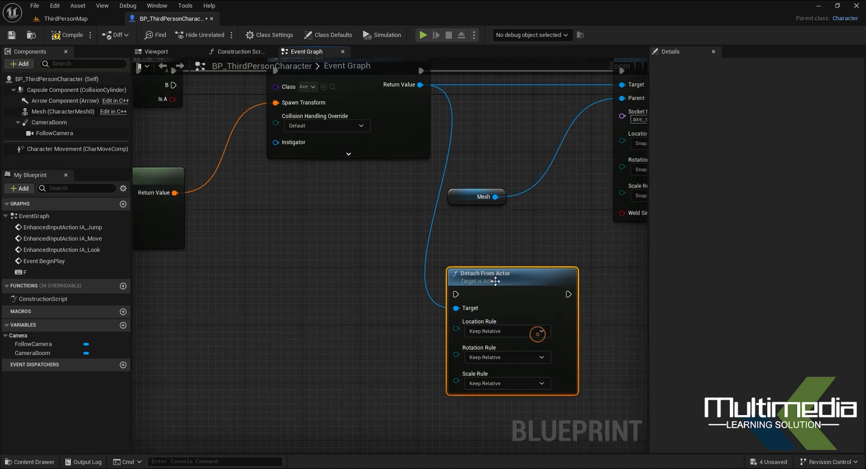
# Connect the Flip Flop's B output to the execution input of Detach From Actor and adjust that node's placement
pyautogui.moveTo(174, 86); pyautogui.dragTo(488, 262)
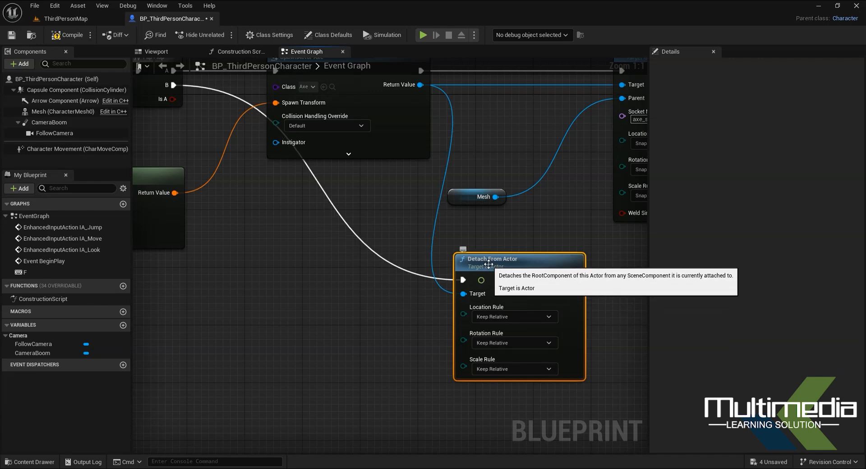
pyautogui.scroll(-1, 539, 347)
pyautogui.scroll(1, 582, 390)
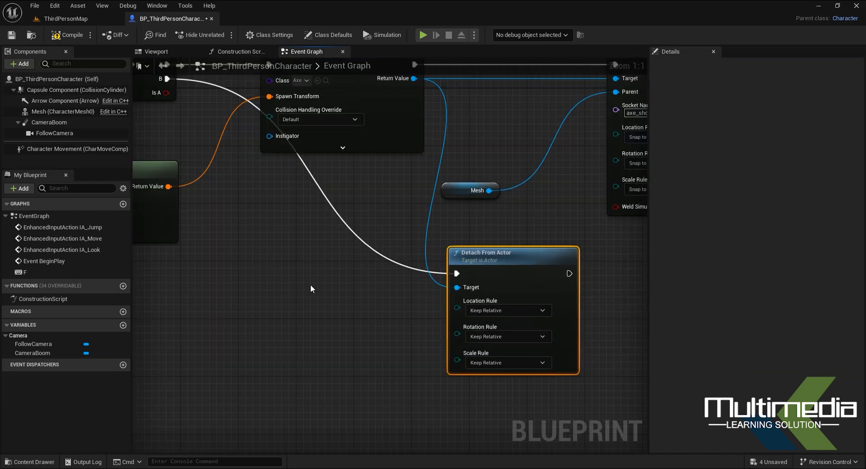
pyautogui.moveTo(311, 289); pyautogui.dragTo(390, 361, button='right')
# Play-test ThirdPersonMap, spawning the axe and moving the character around to check the attach and detach behaviour
pyautogui.click(68, 19)
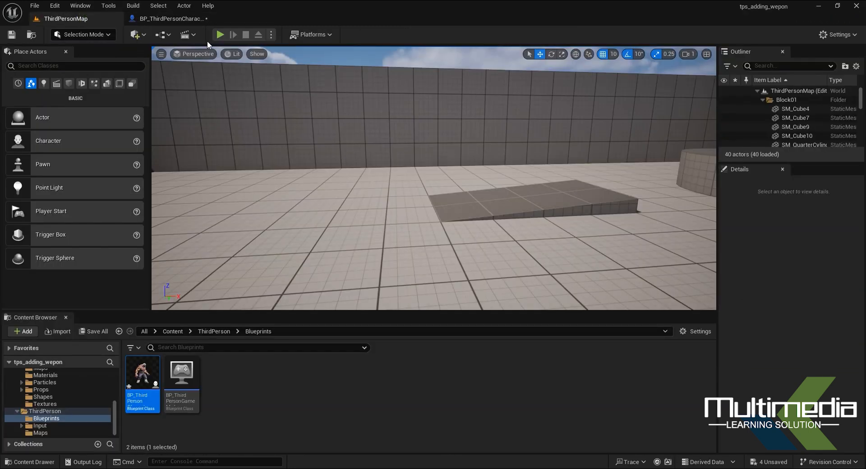
pyautogui.hotkey('alt', 'p')
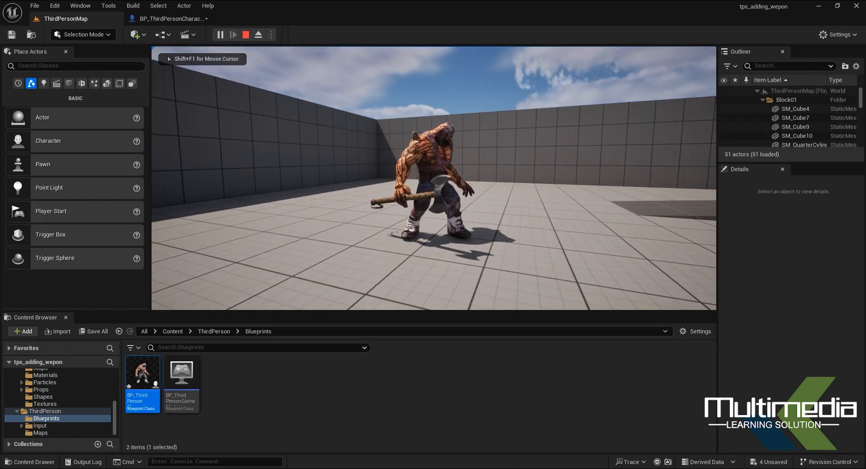
pyautogui.press('1')
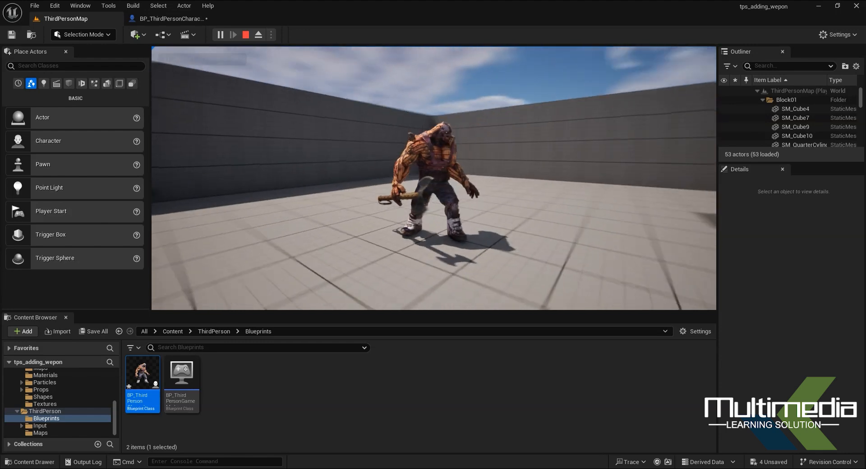
pyautogui.press('d')
pyautogui.press('s')
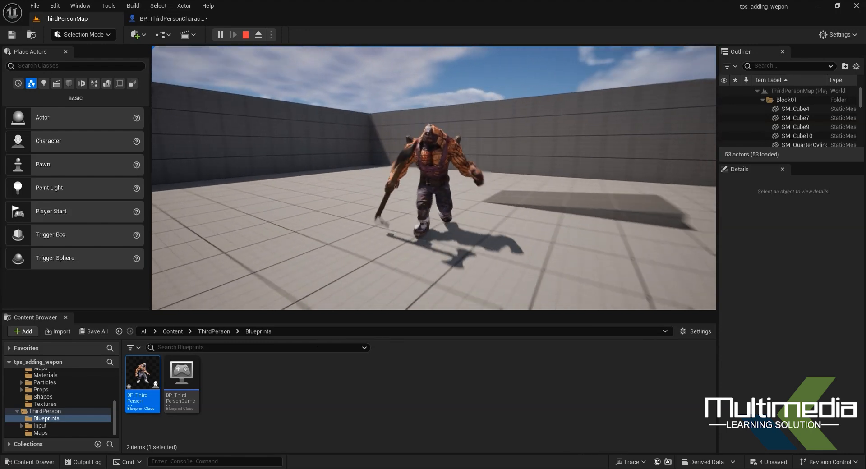
pyautogui.press('w')
pyautogui.press('s')
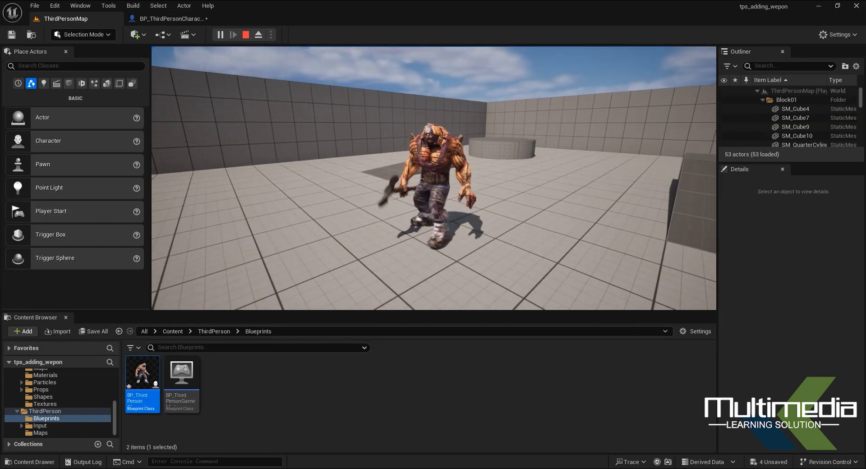